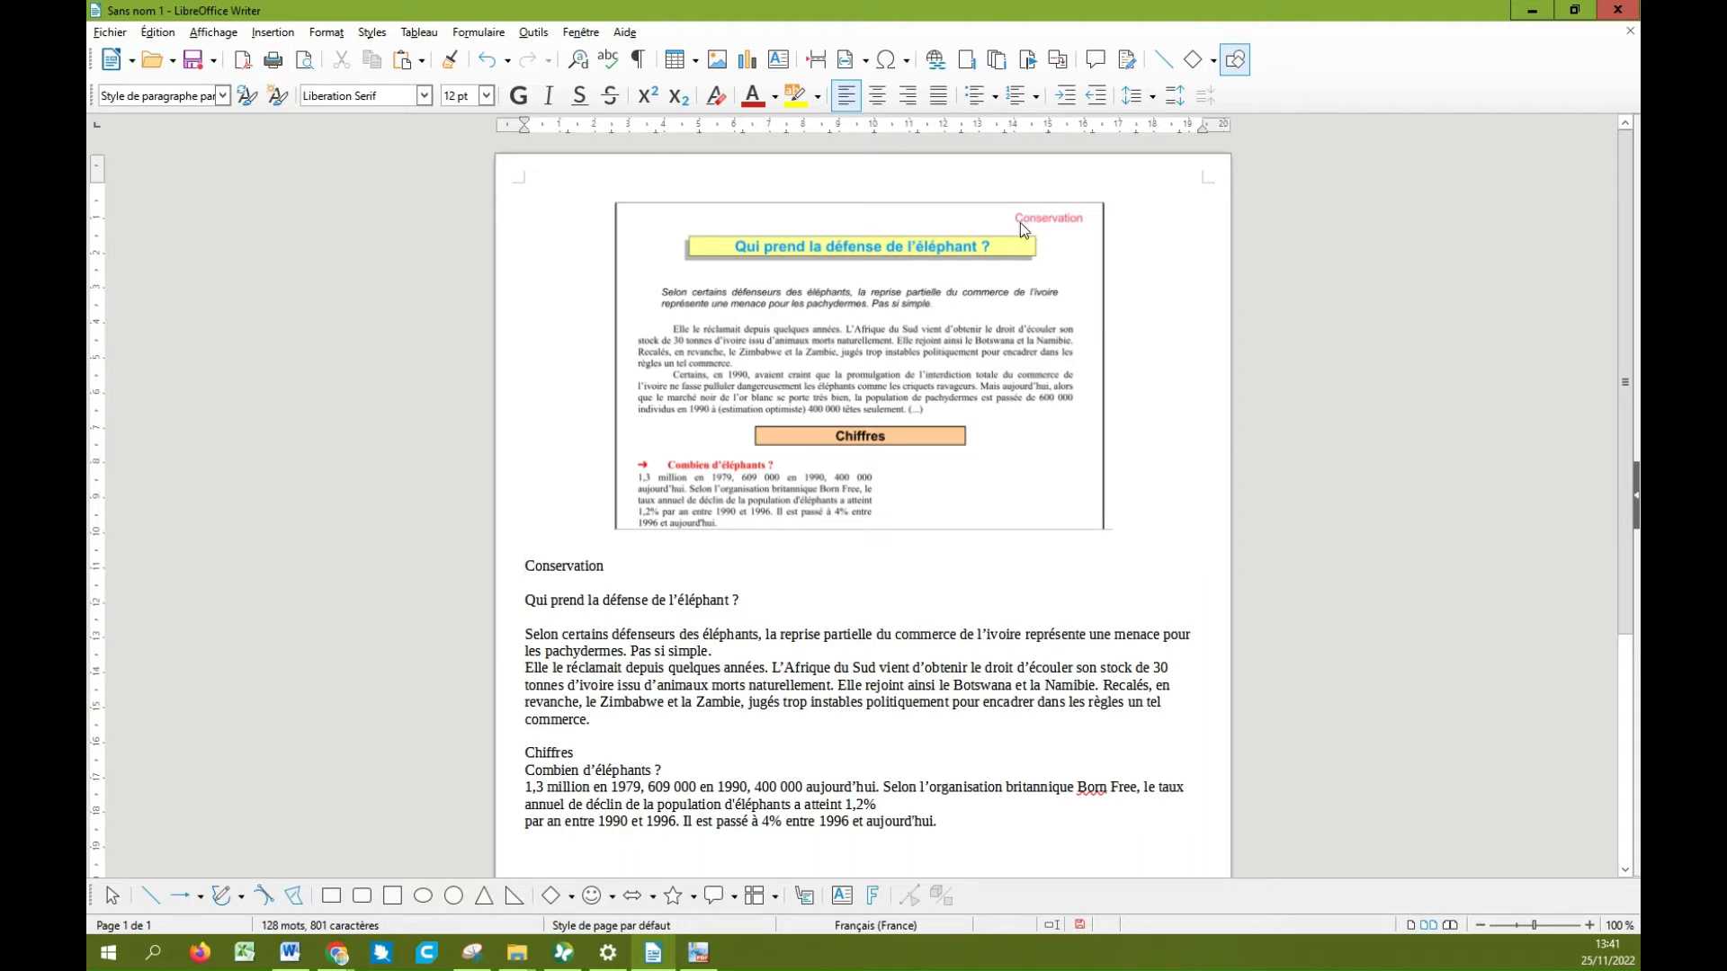
Step: Color the word "Conservation" below the sample image red and align it to the right
double_click(575, 566)
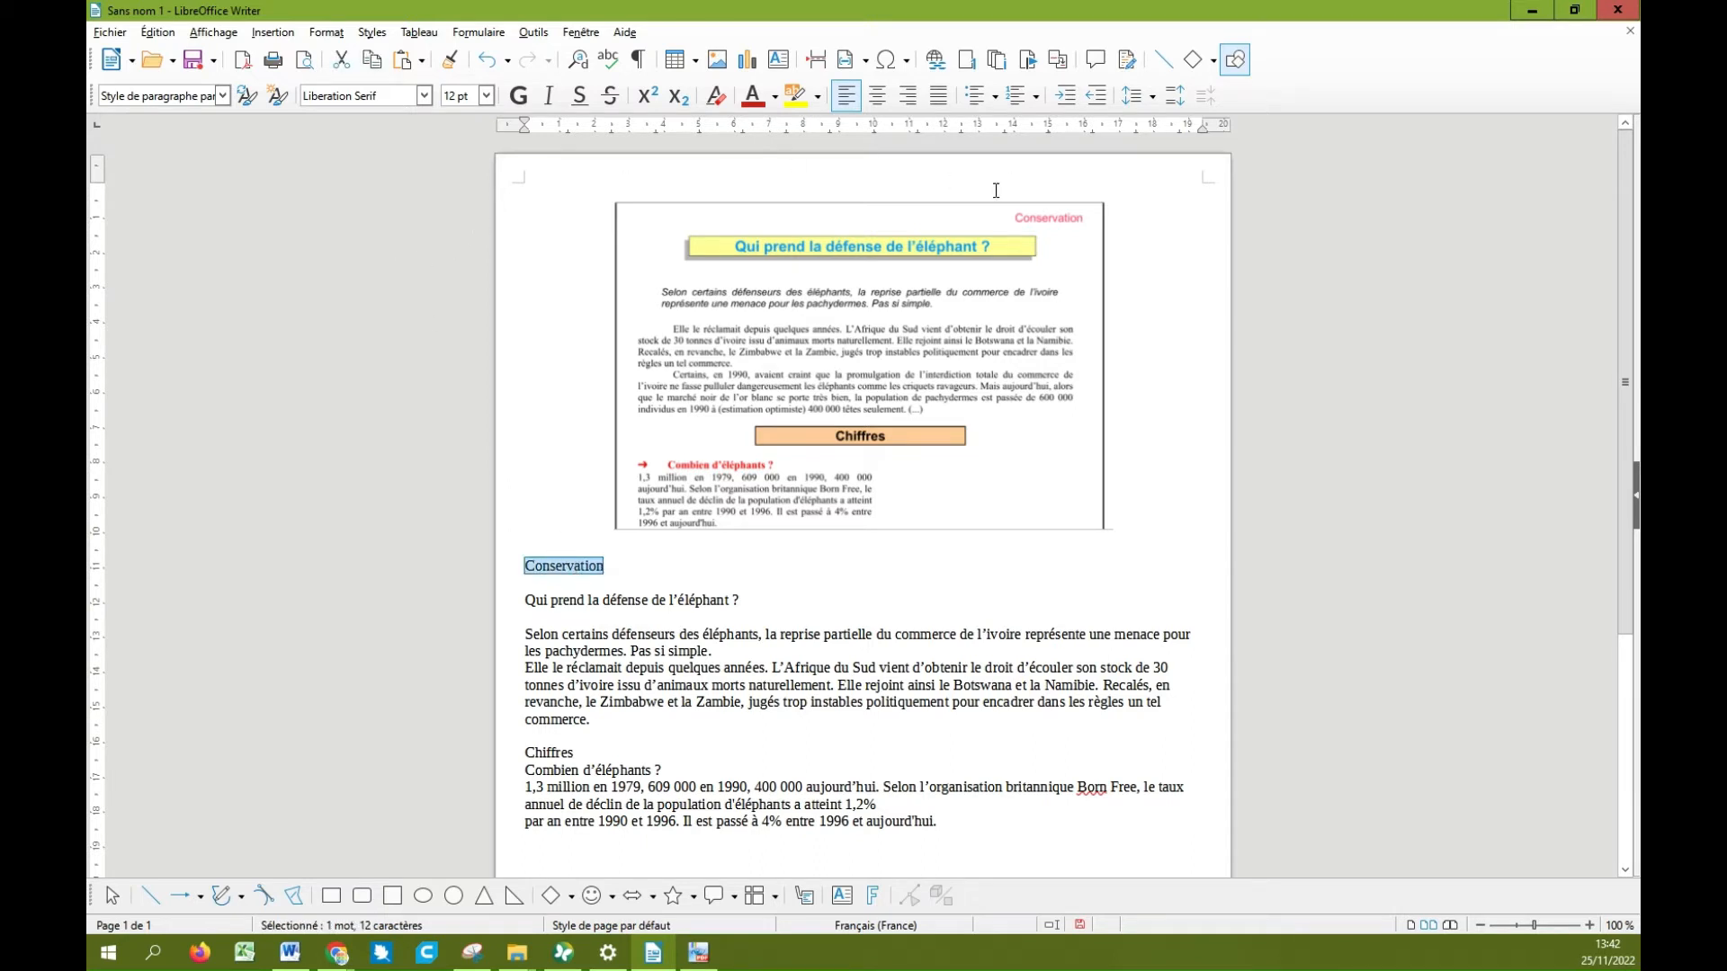
left_click(772, 99)
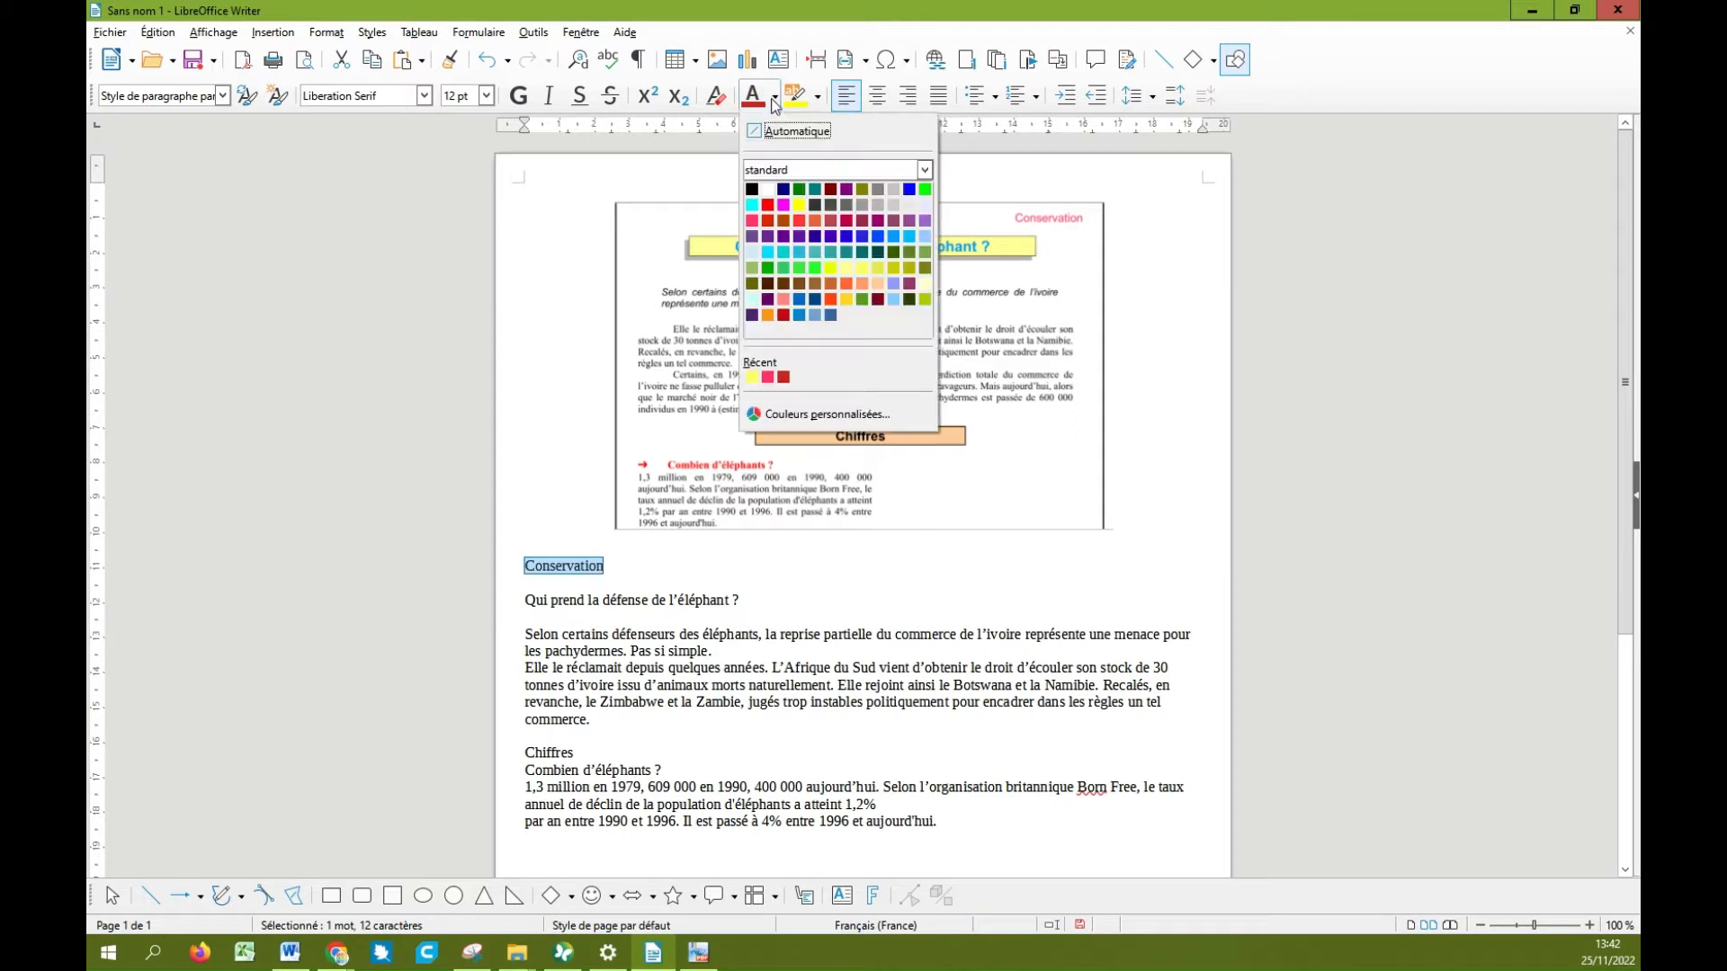
left_click(768, 207)
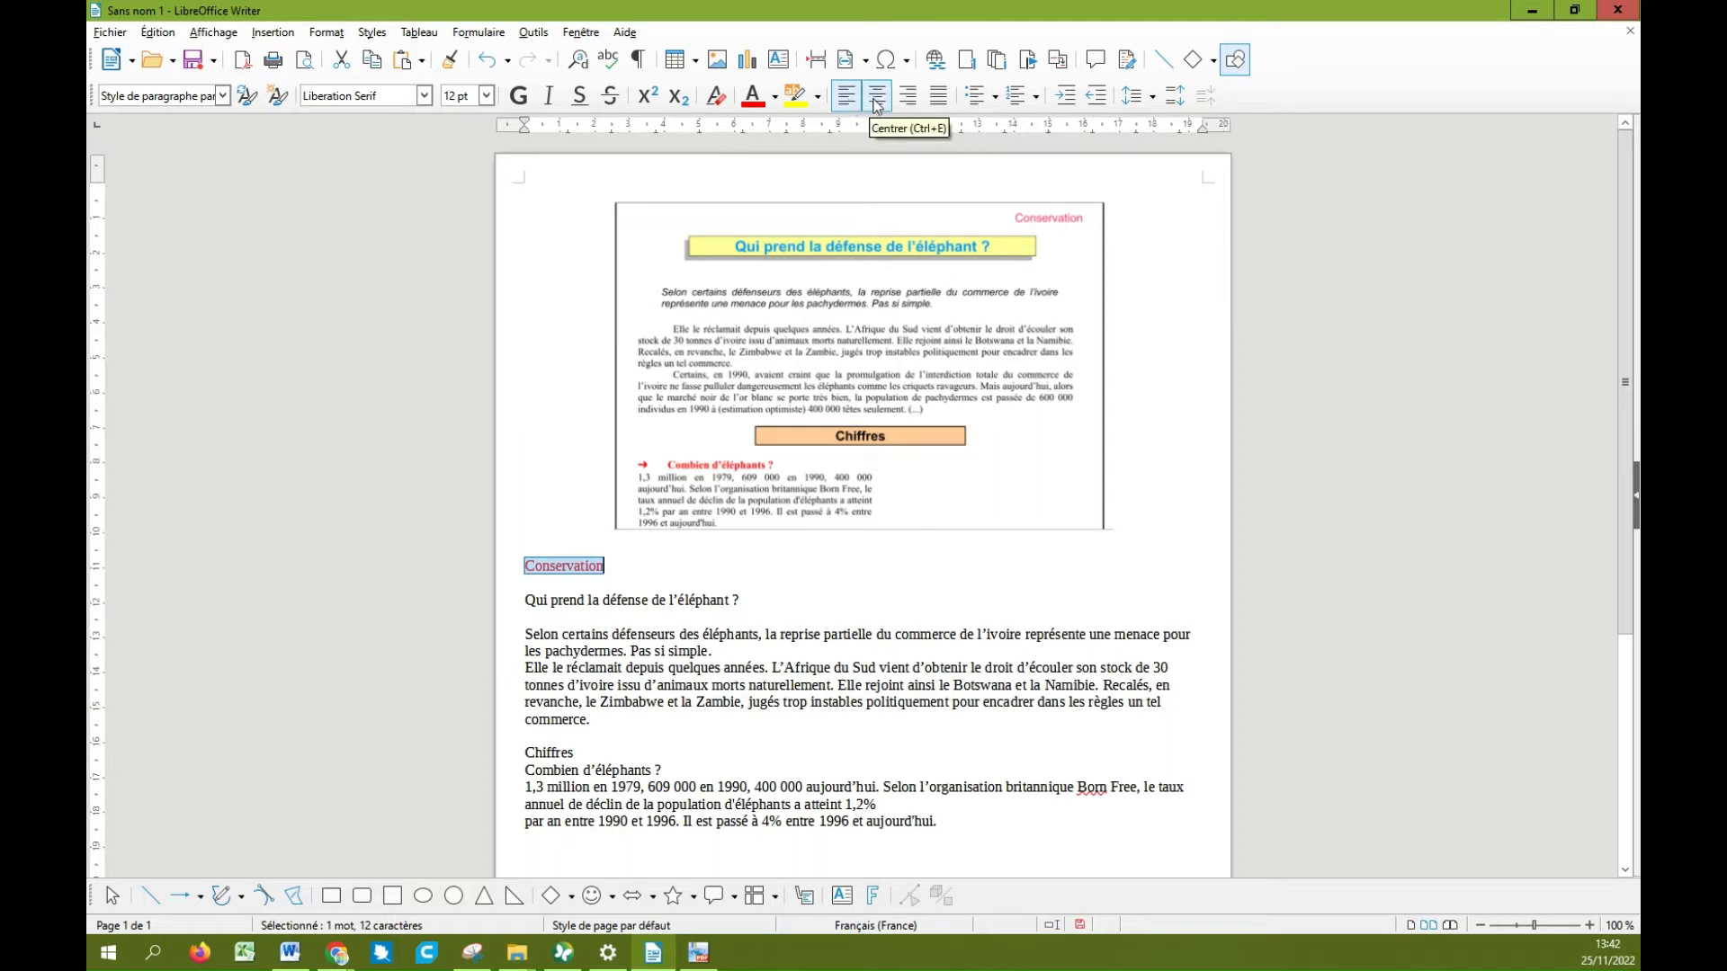
left_click(906, 96)
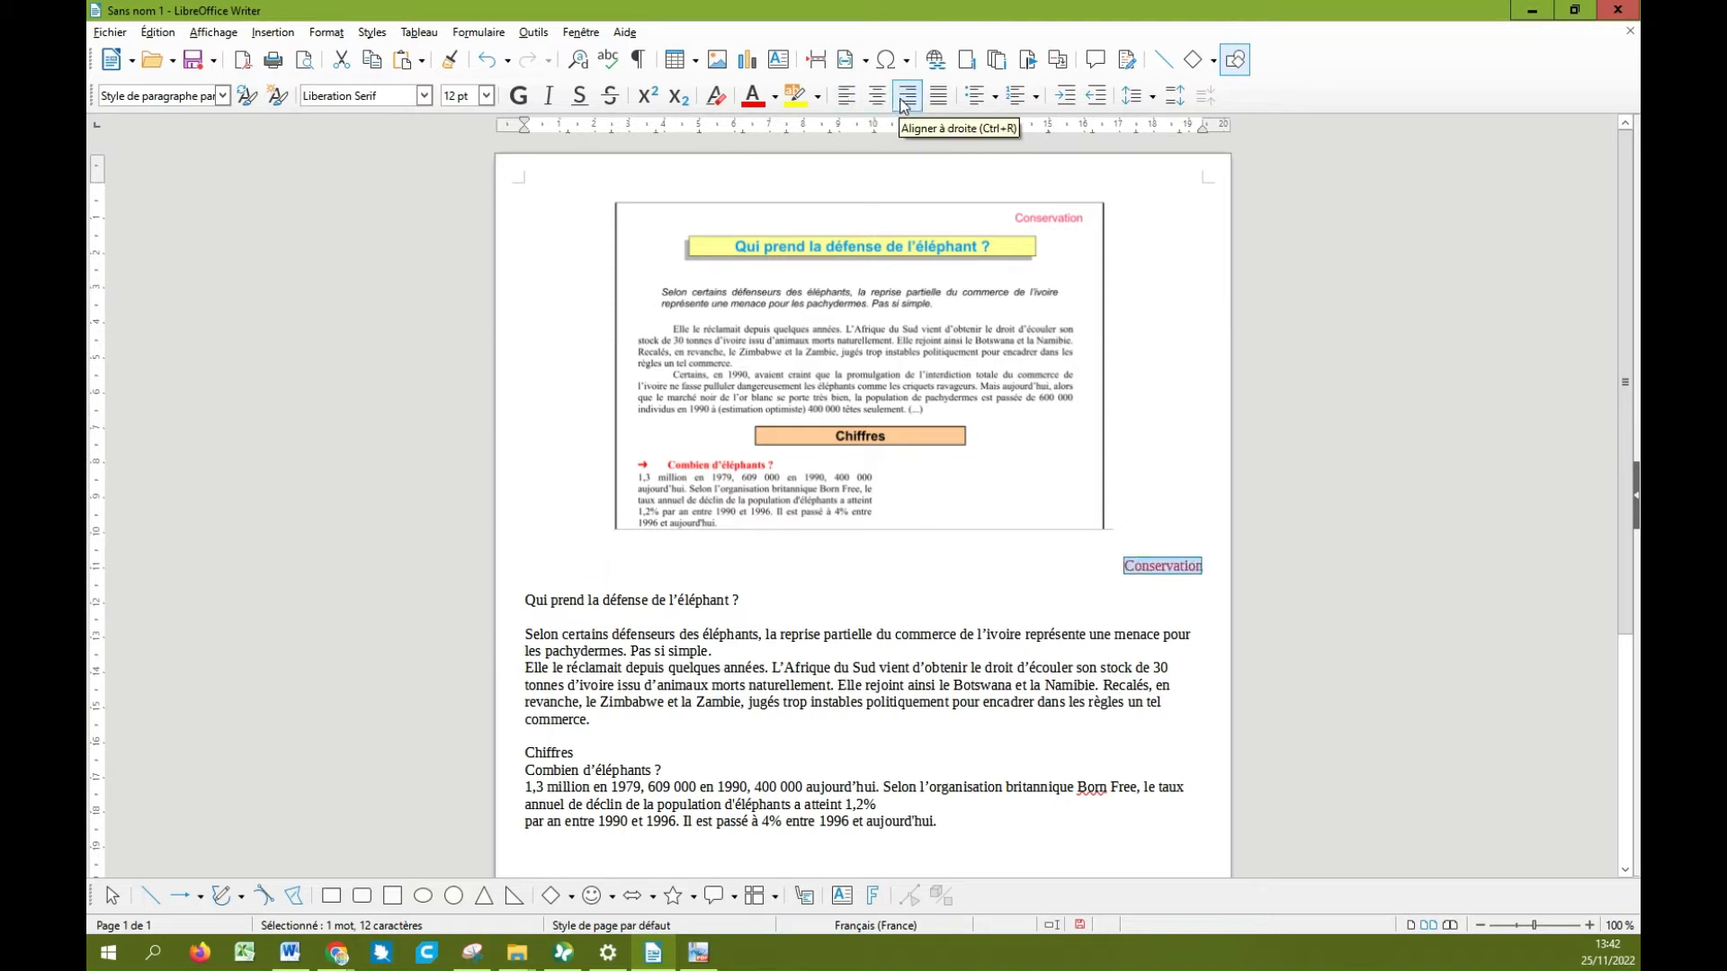
Step: Set the "Conservation" text to 14 pt in the Times New Roman font
left_click(493, 101)
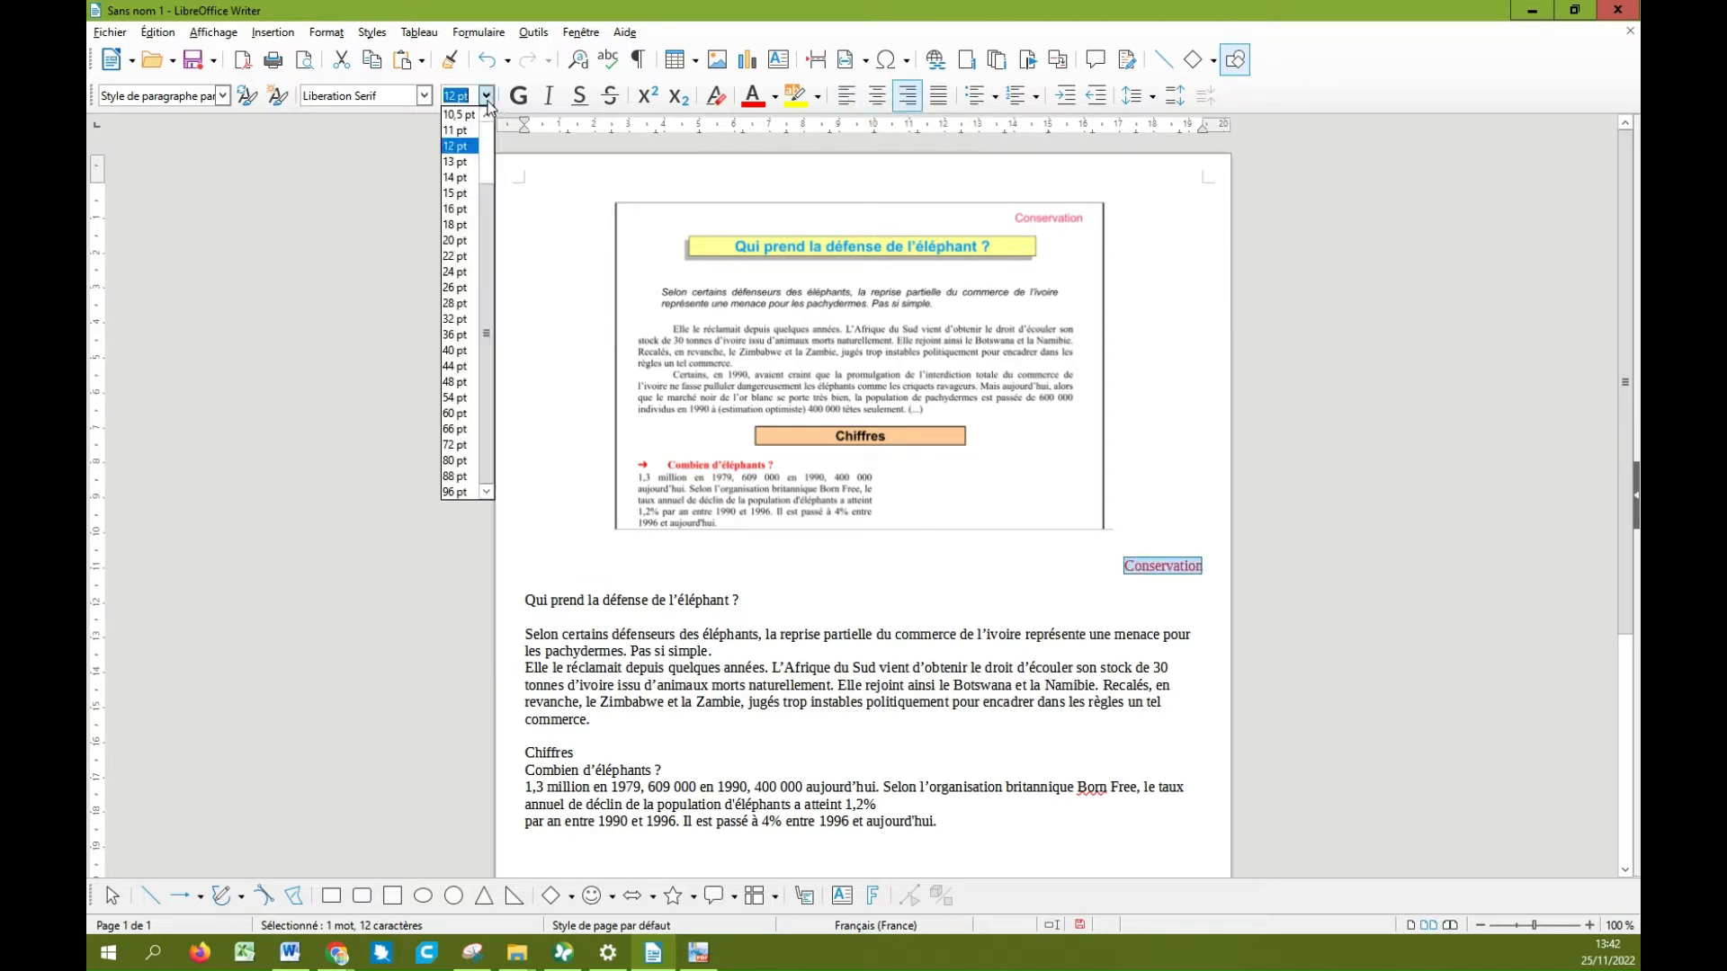
left_click(461, 187)
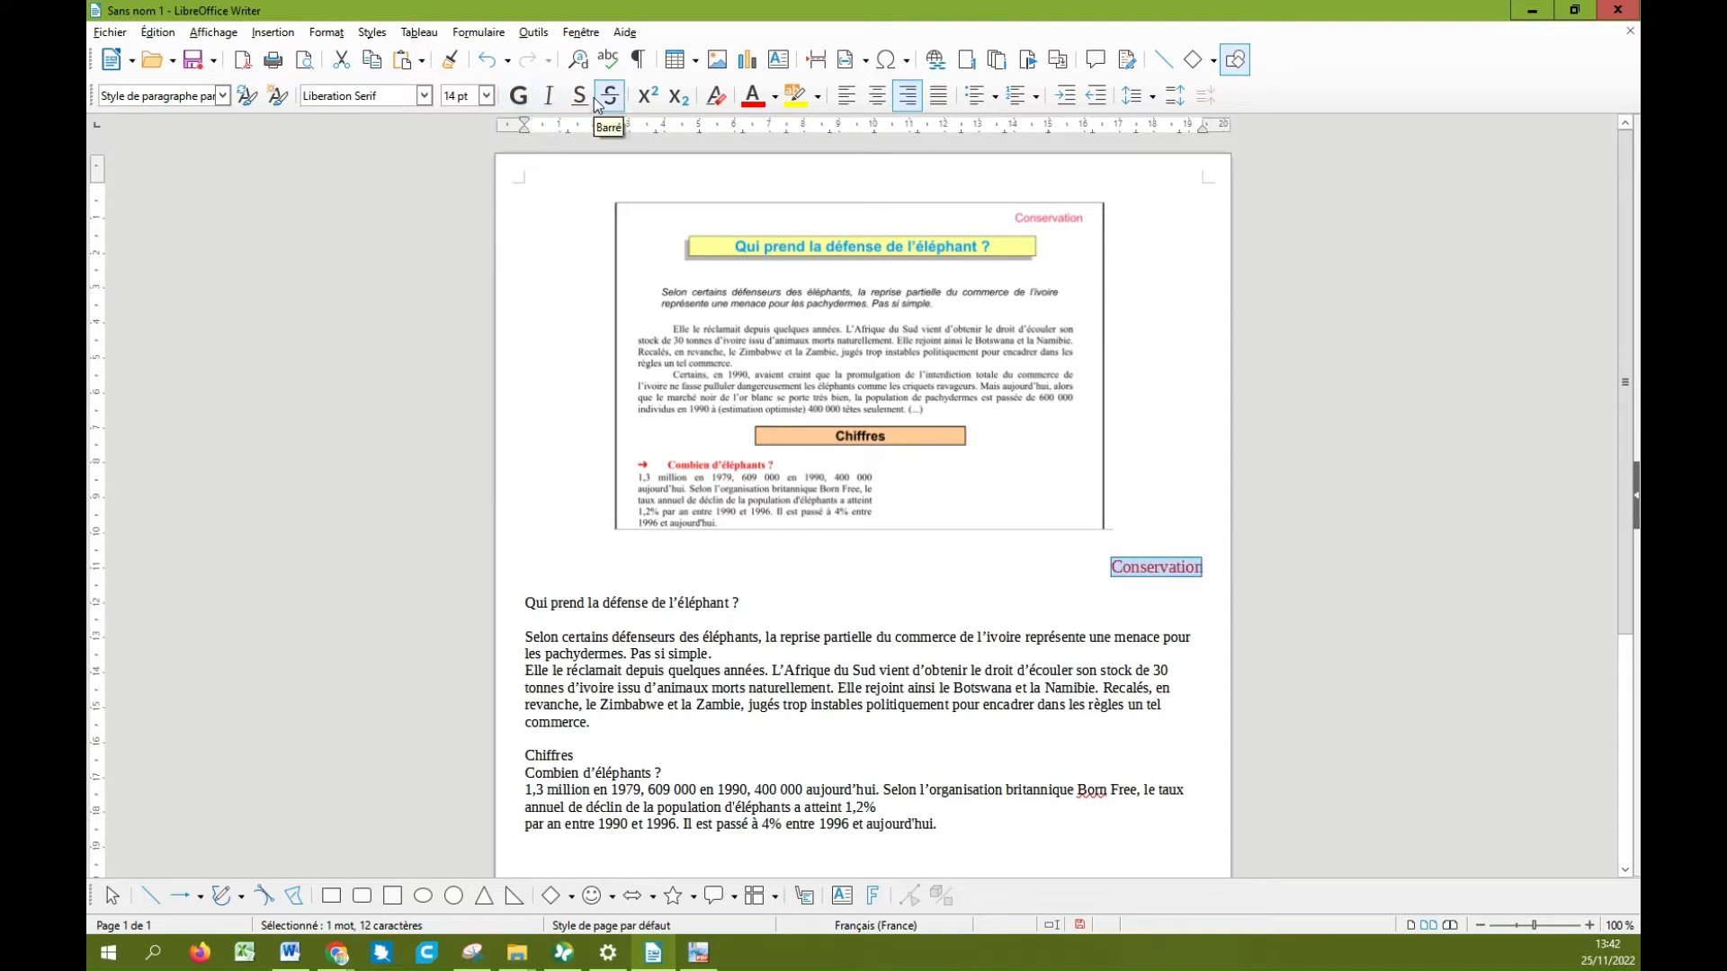
left_click(424, 96)
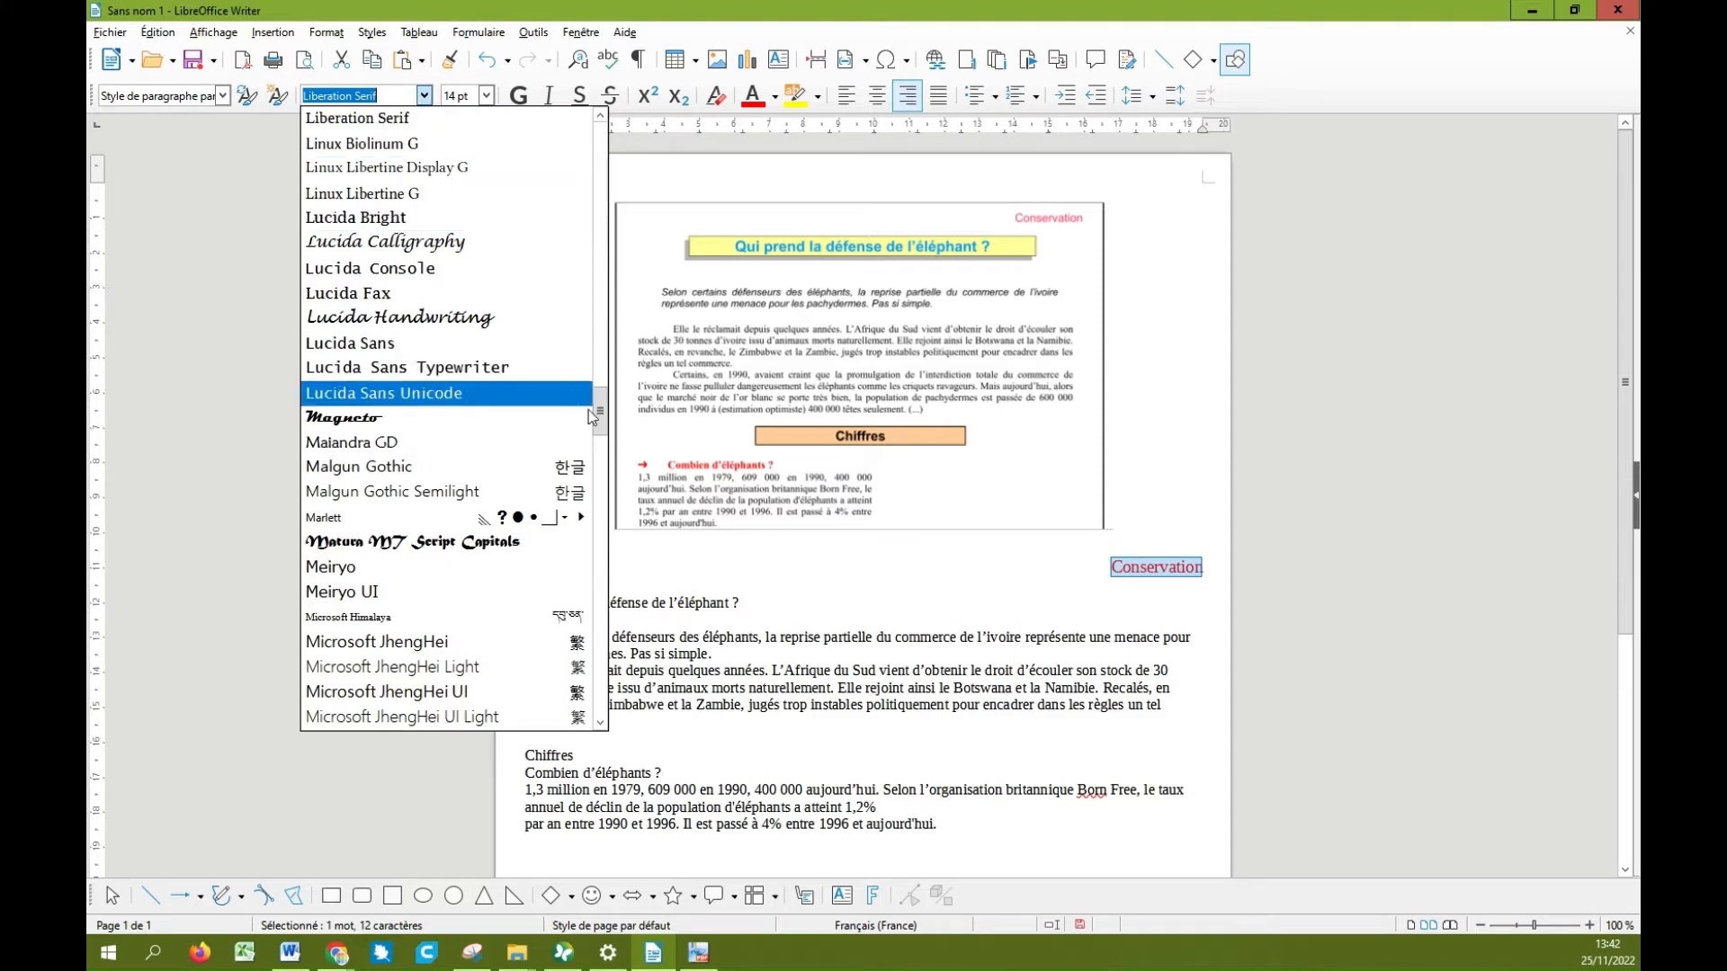
left_click_drag(591, 392, 592, 675)
left_click(406, 543)
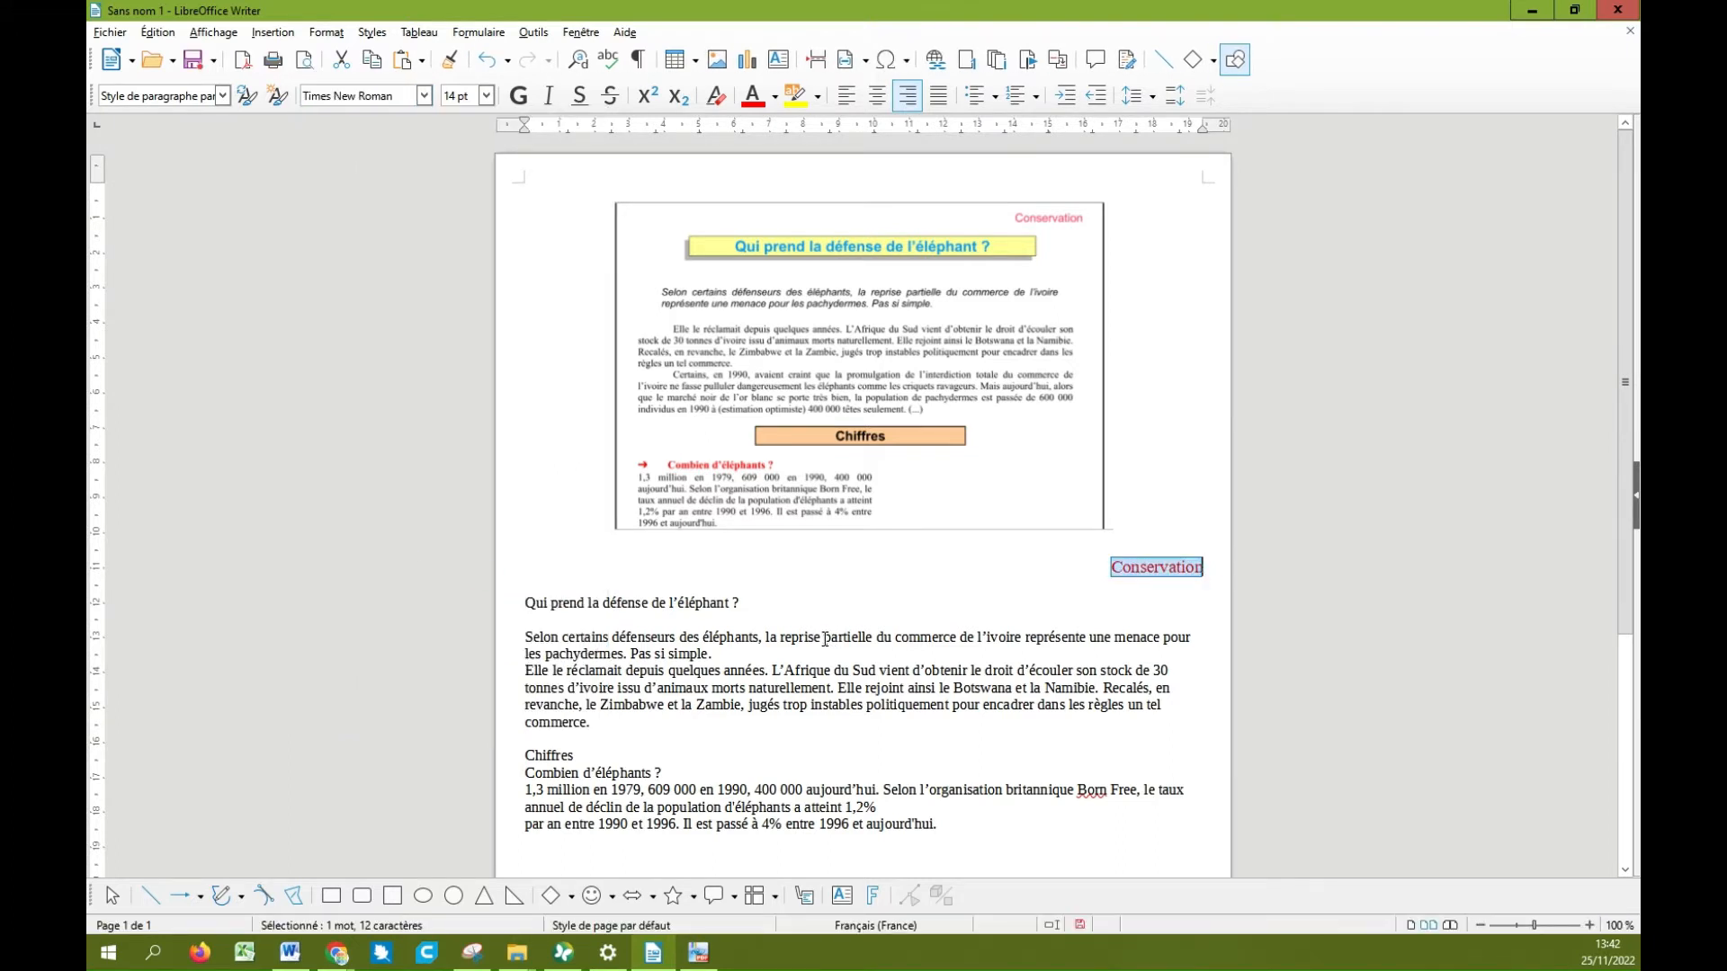
Step: Color the title "Qui prend la défense de l'éléphant ?" light blue and center it
scroll(824, 635, "down", 1)
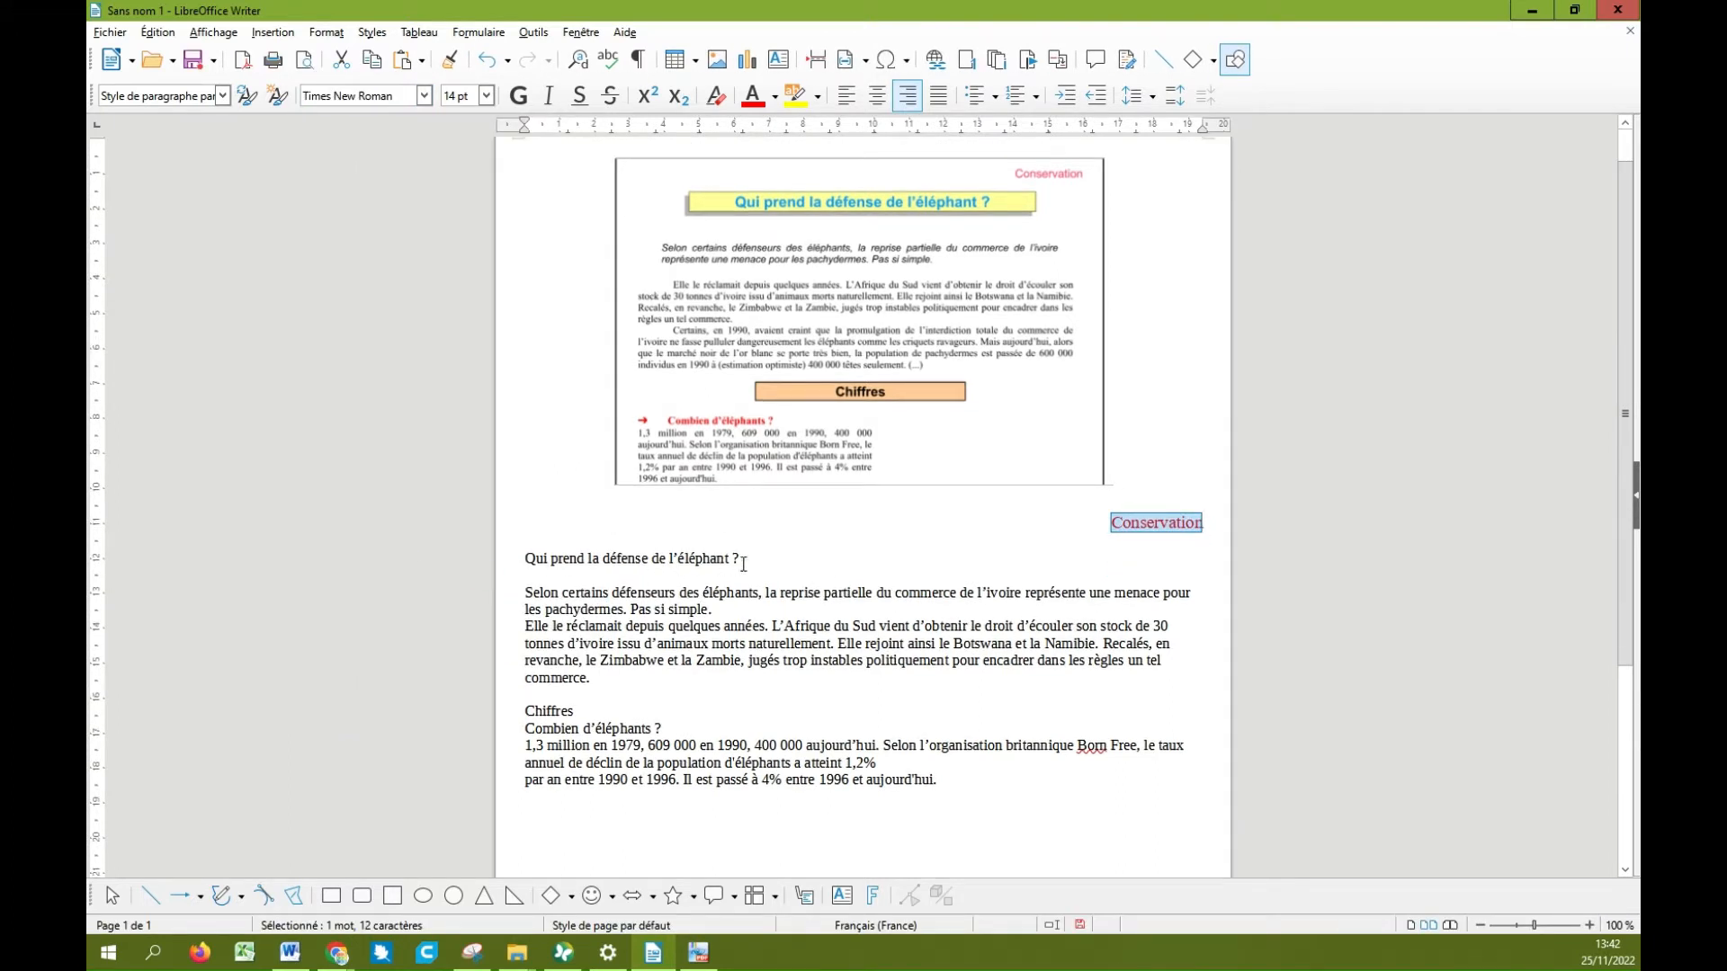
scroll(770, 573, "up", 1)
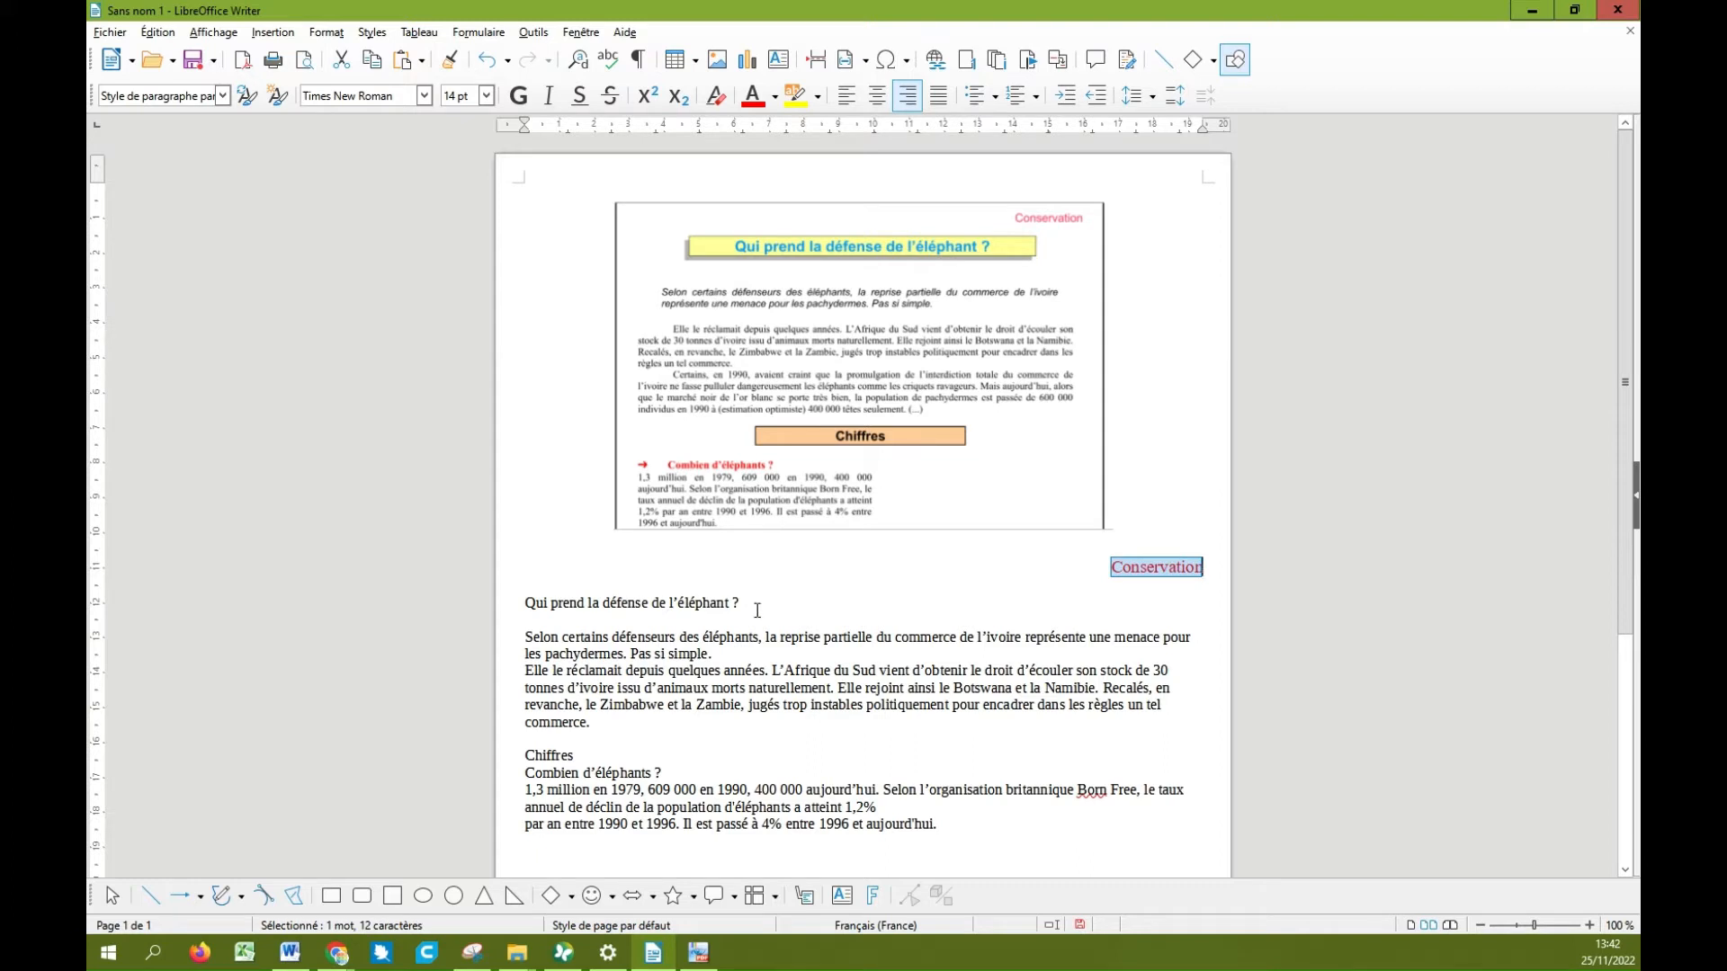
left_click_drag(758, 611, 525, 605)
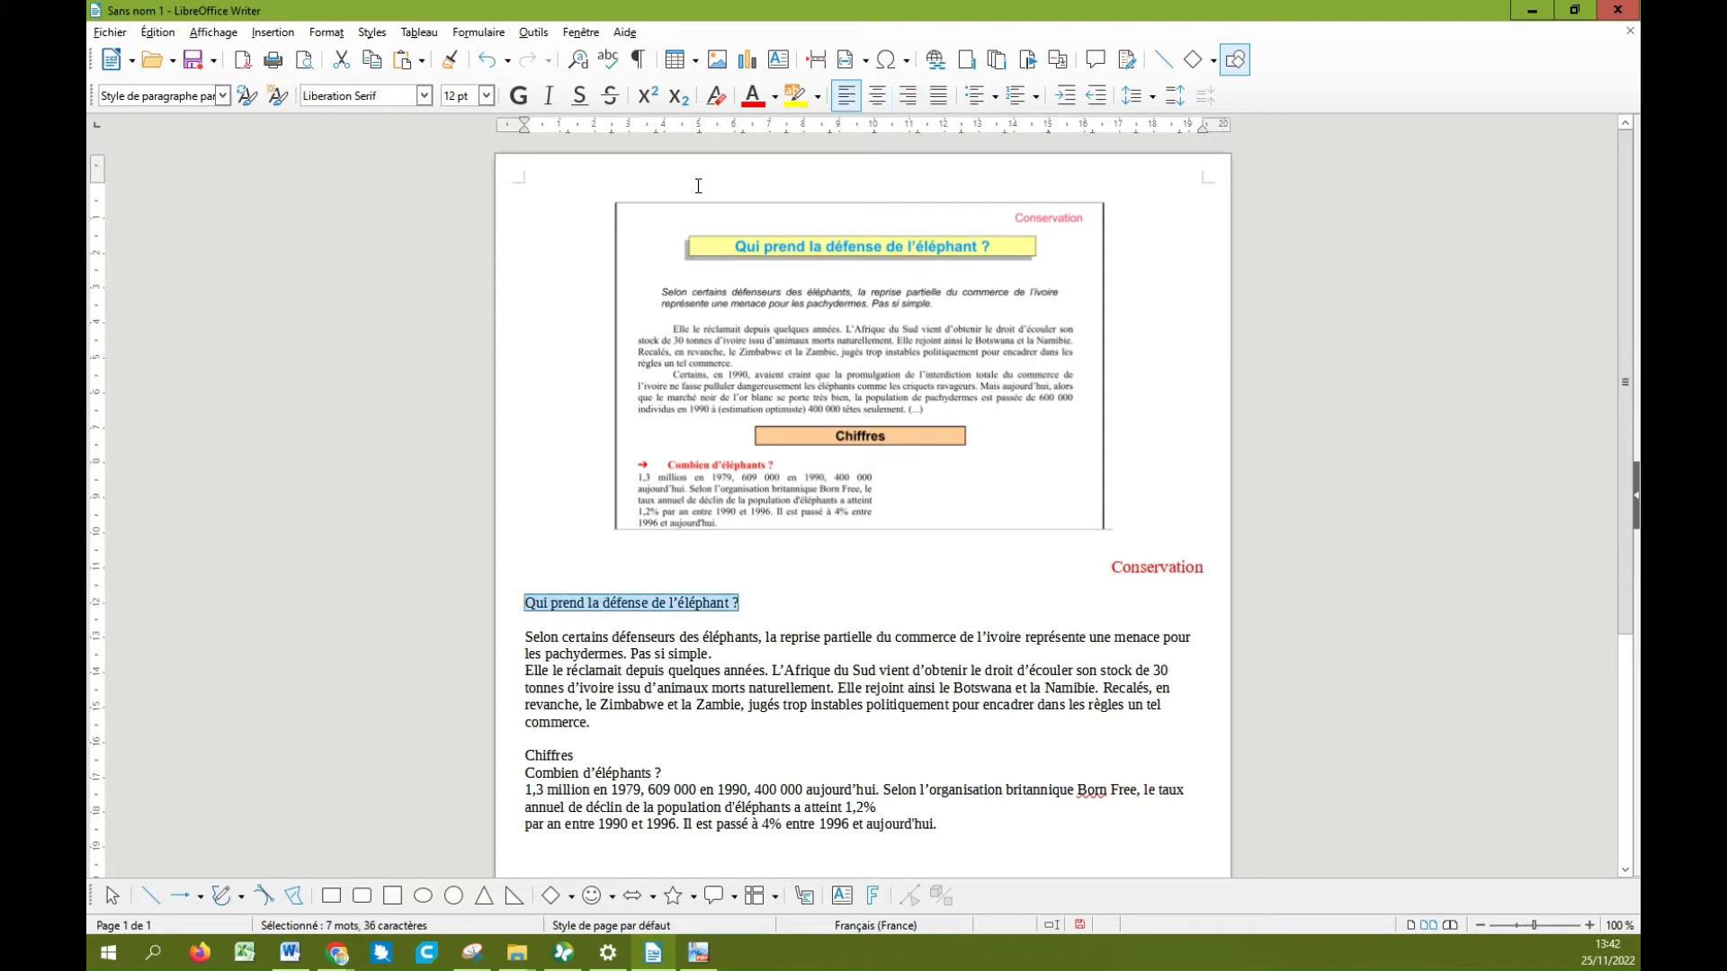
left_click(775, 97)
left_click(893, 235)
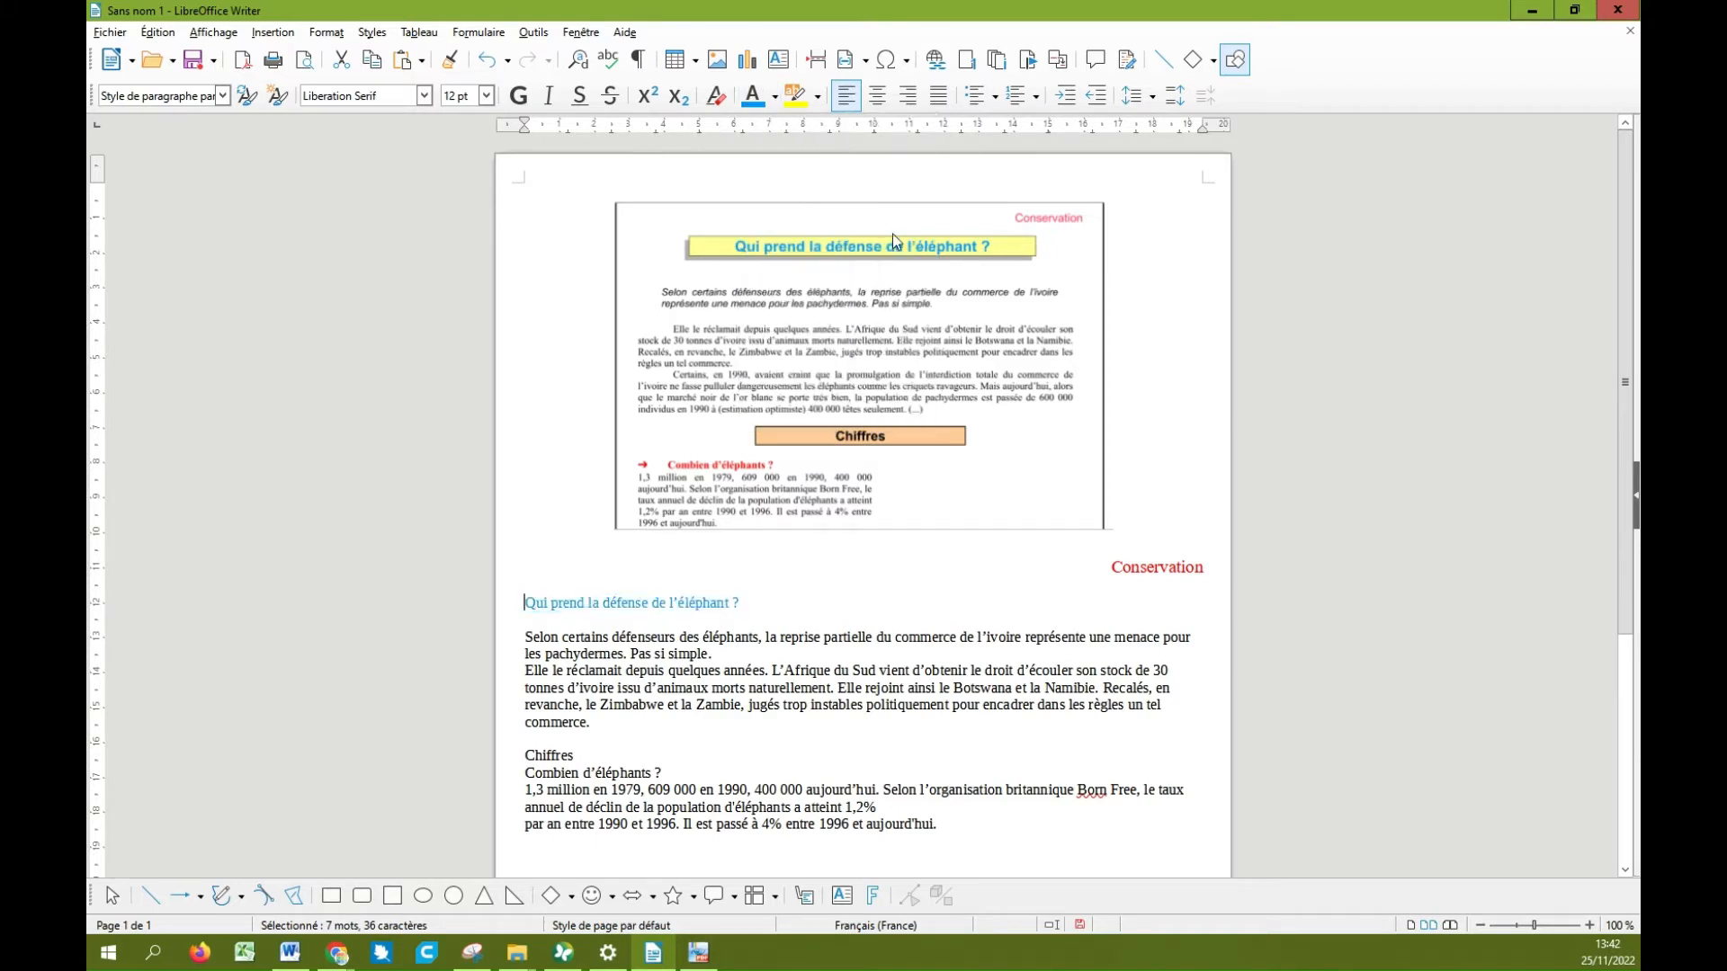
left_click(877, 95)
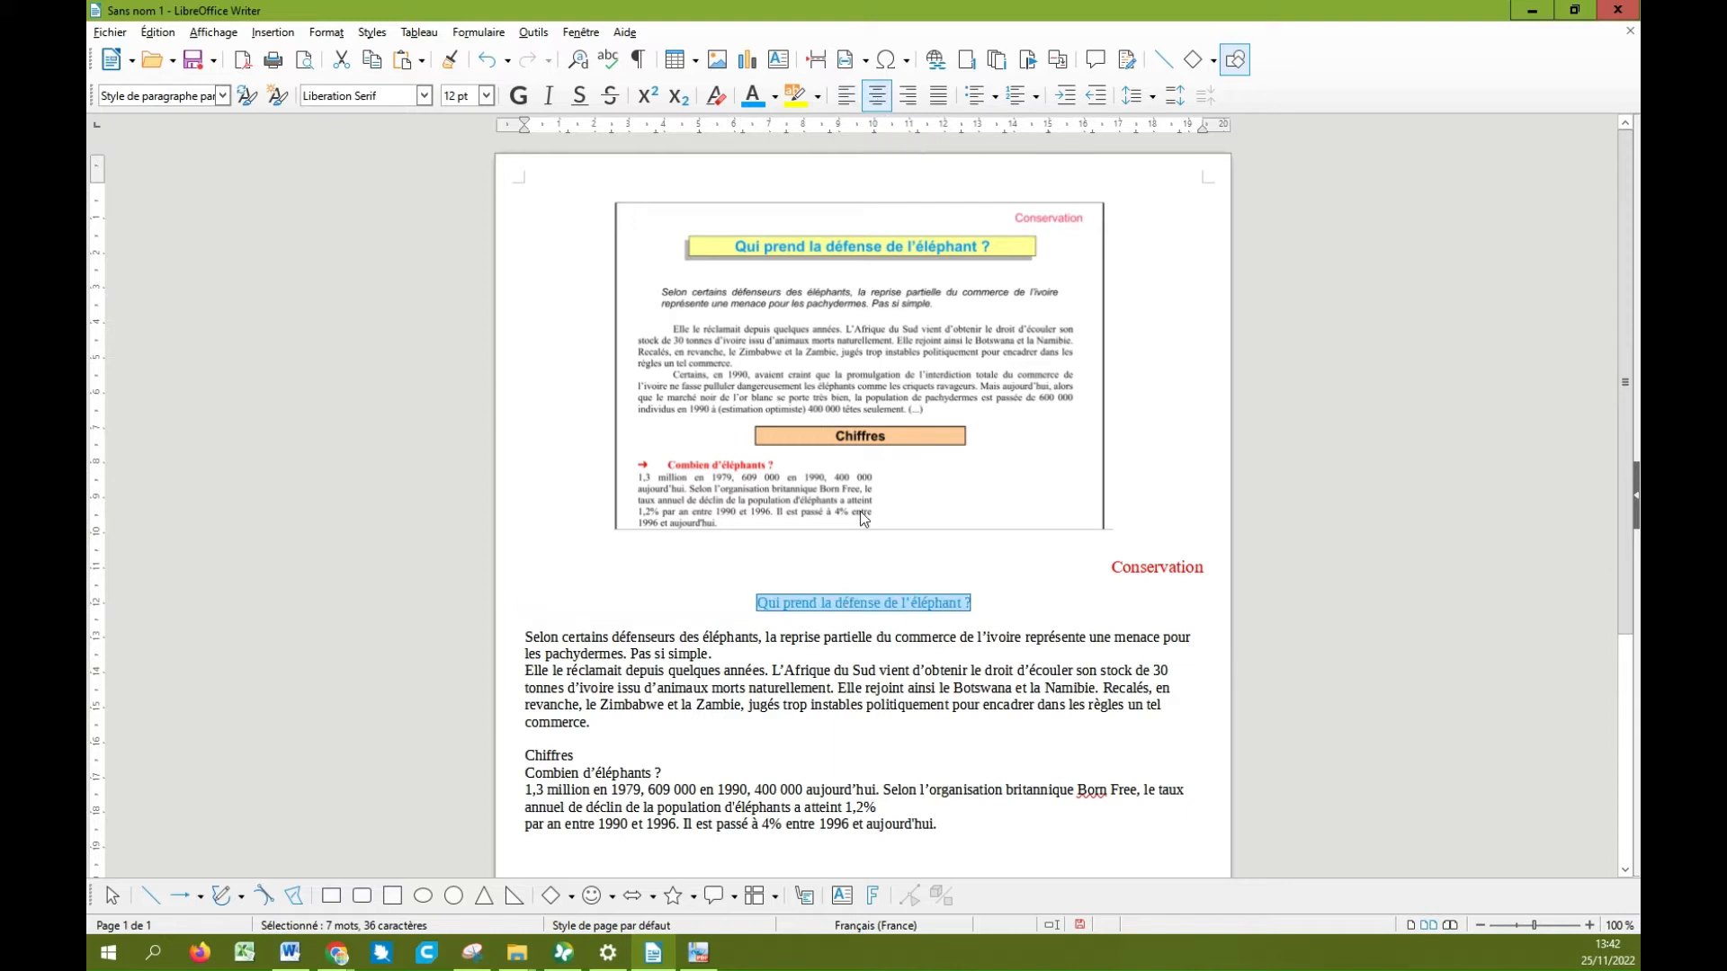
Step: In the title's paragraph settings, set the indents before and after the text to 2 cm each
left_click(326, 32)
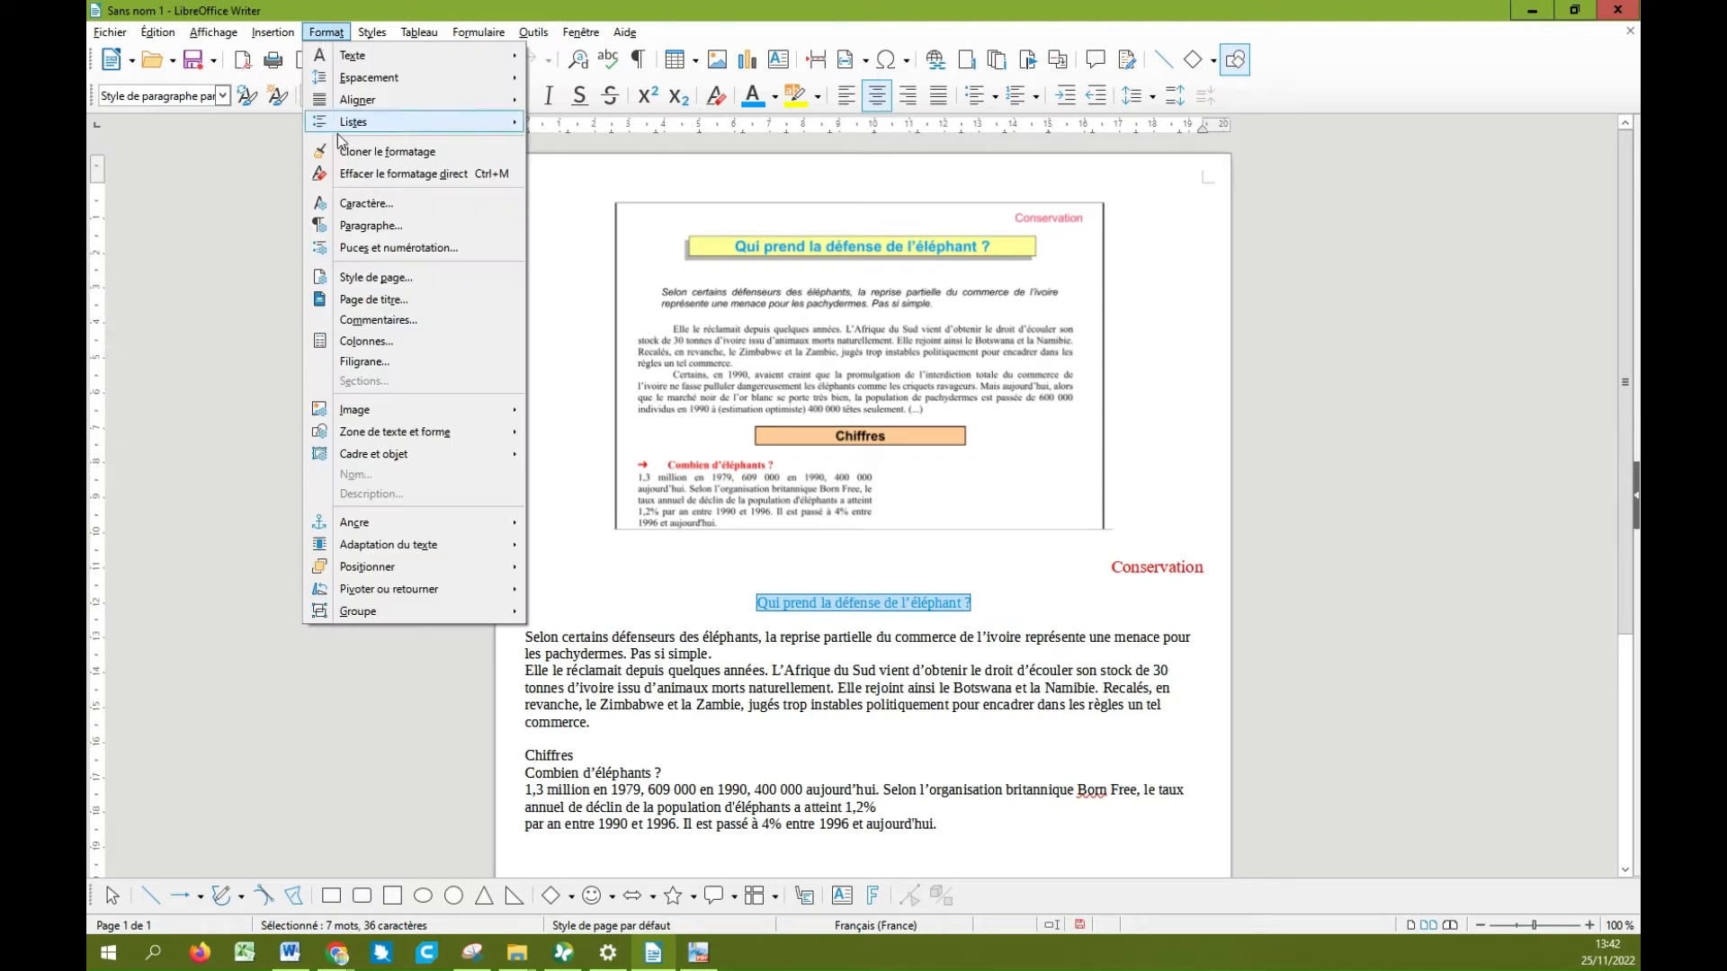
left_click(385, 232)
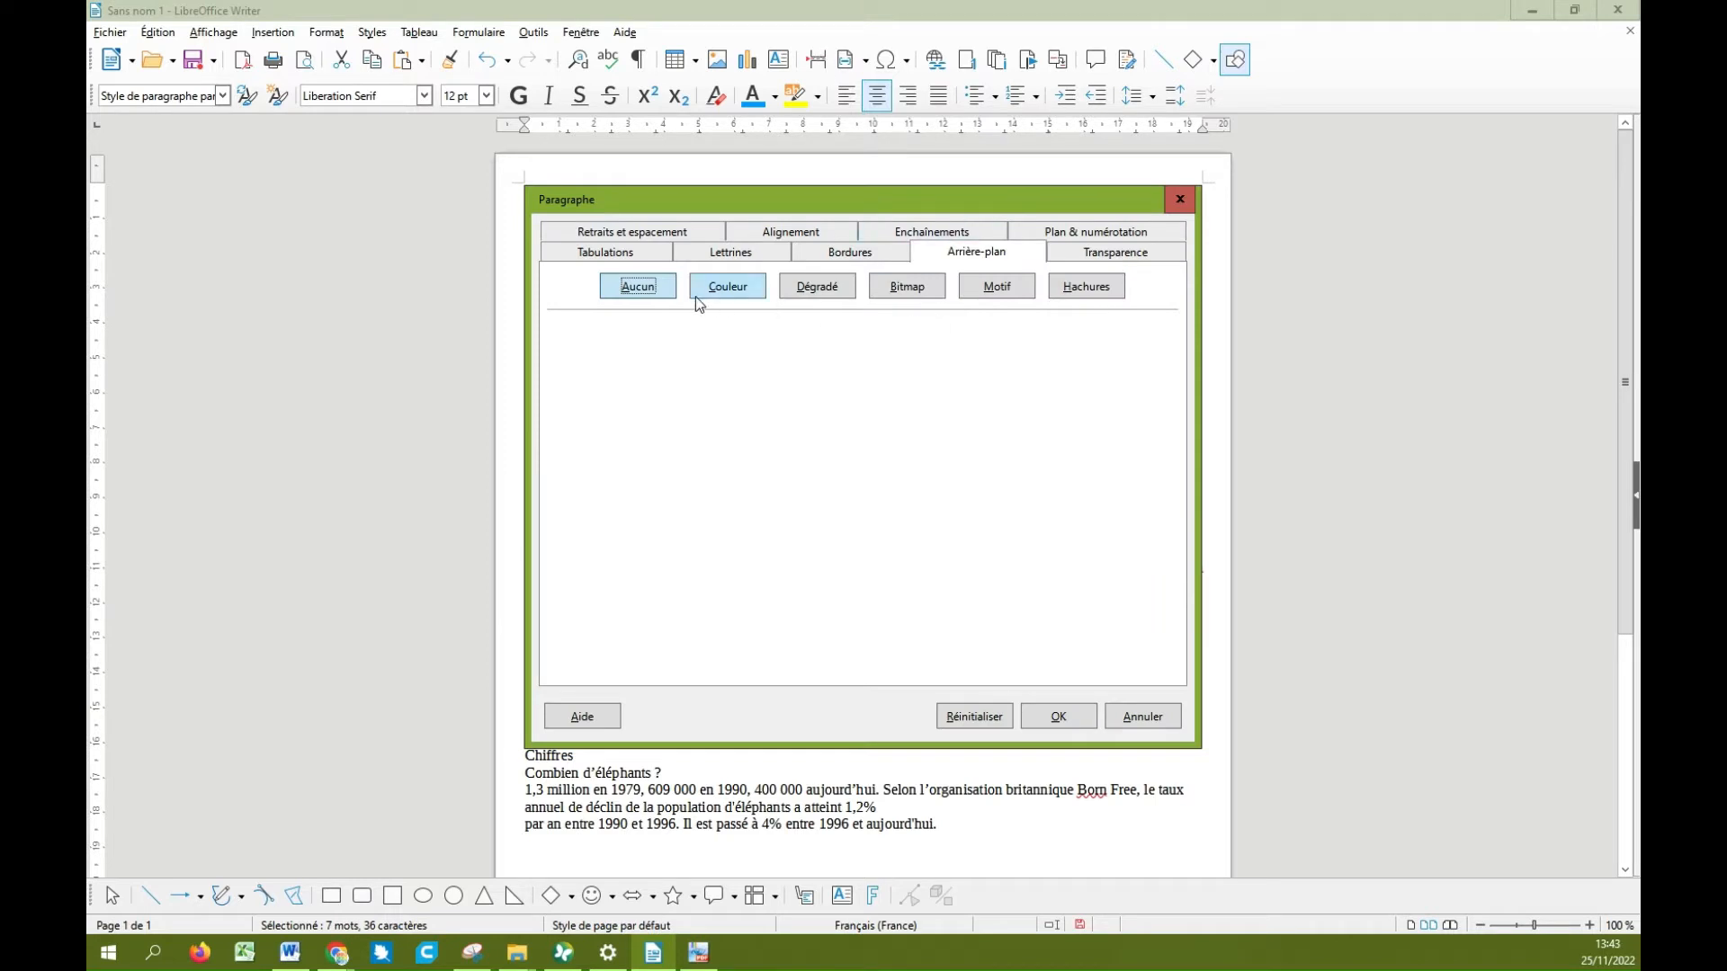
left_click(601, 236)
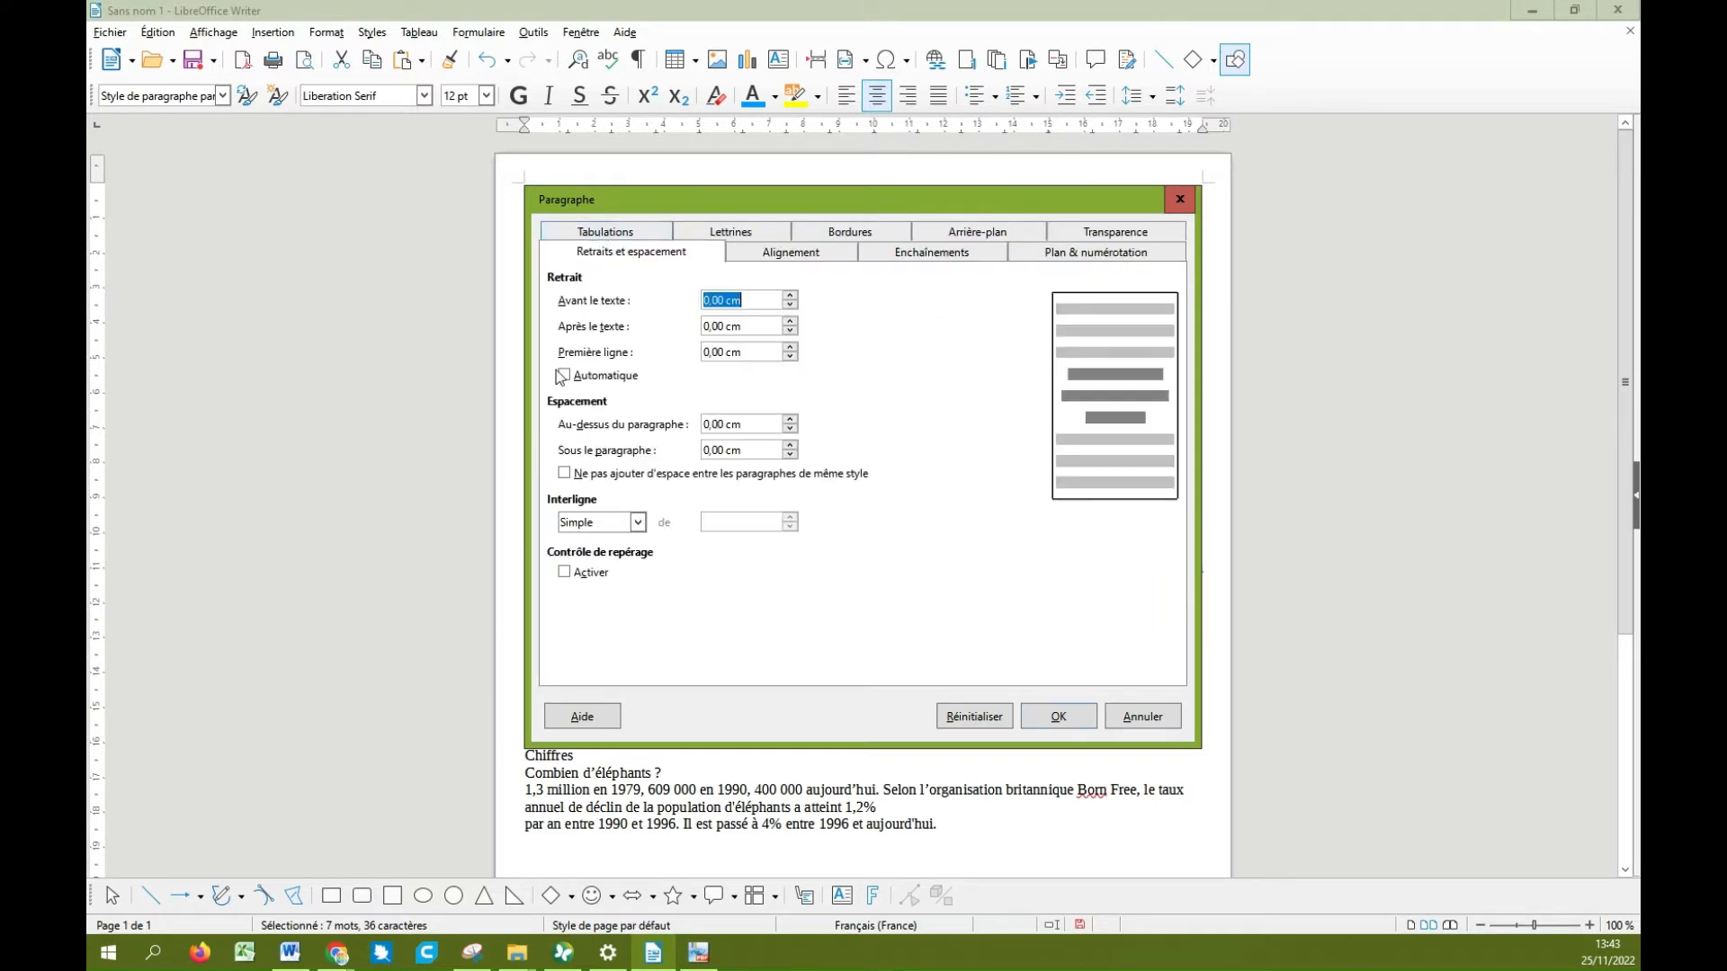
left_click_drag(644, 200, 682, 468)
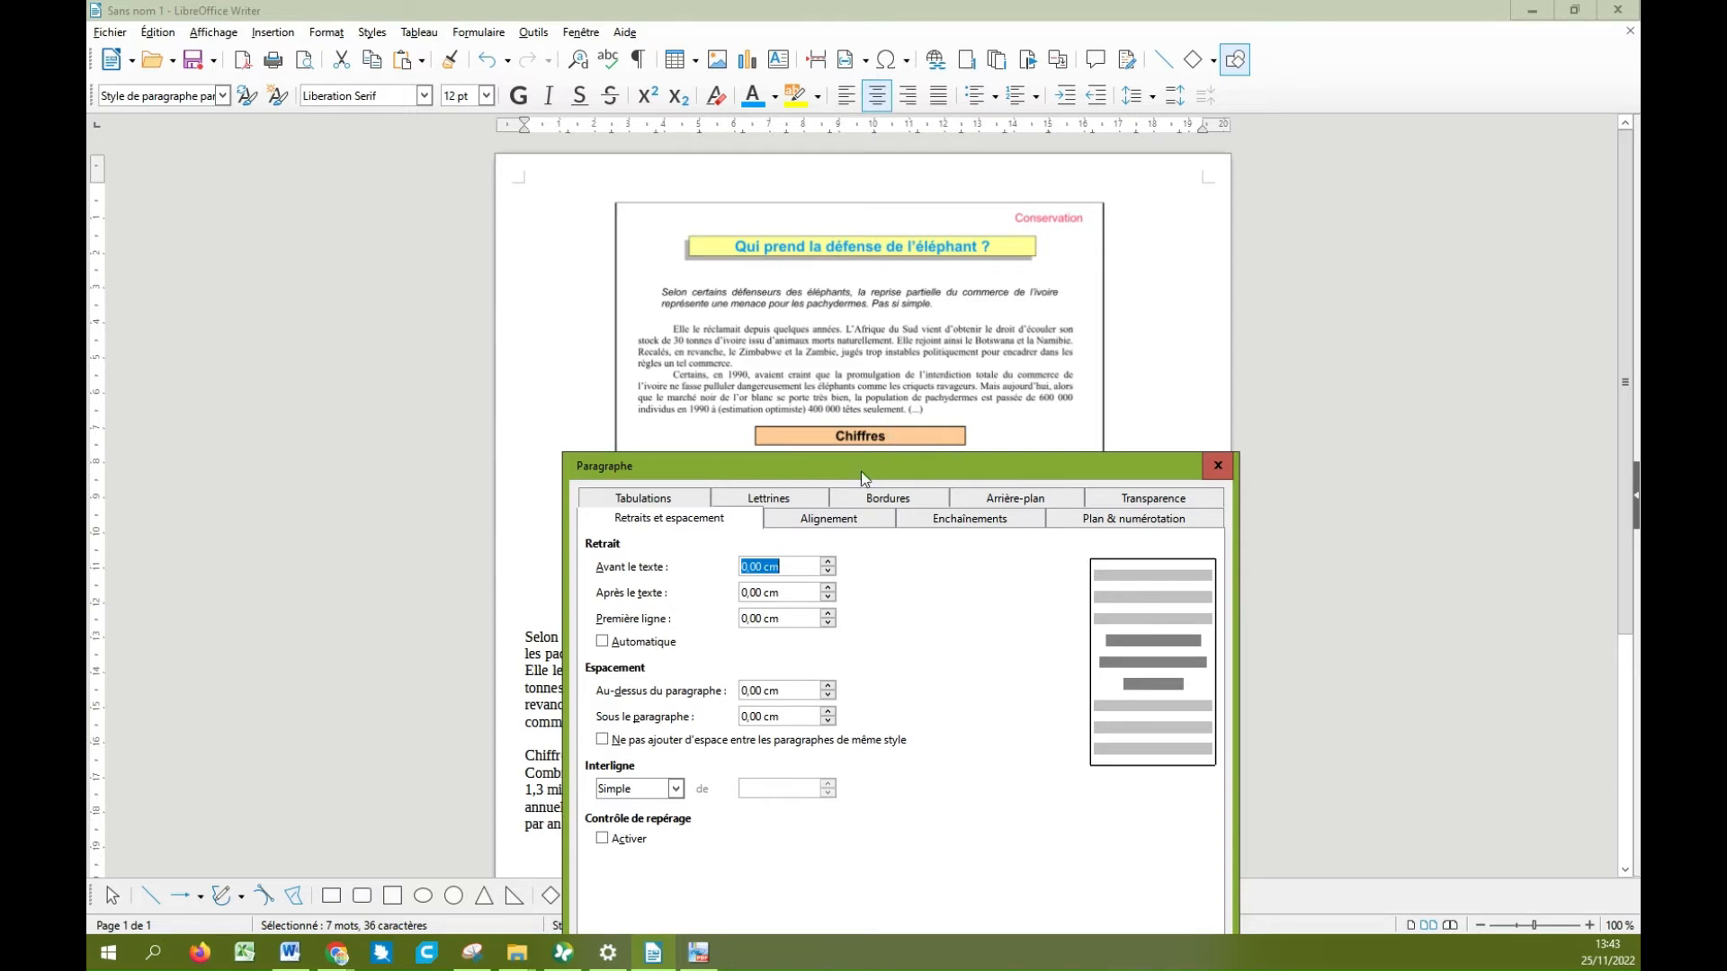
left_click_drag(861, 472, 738, 314)
type("2")
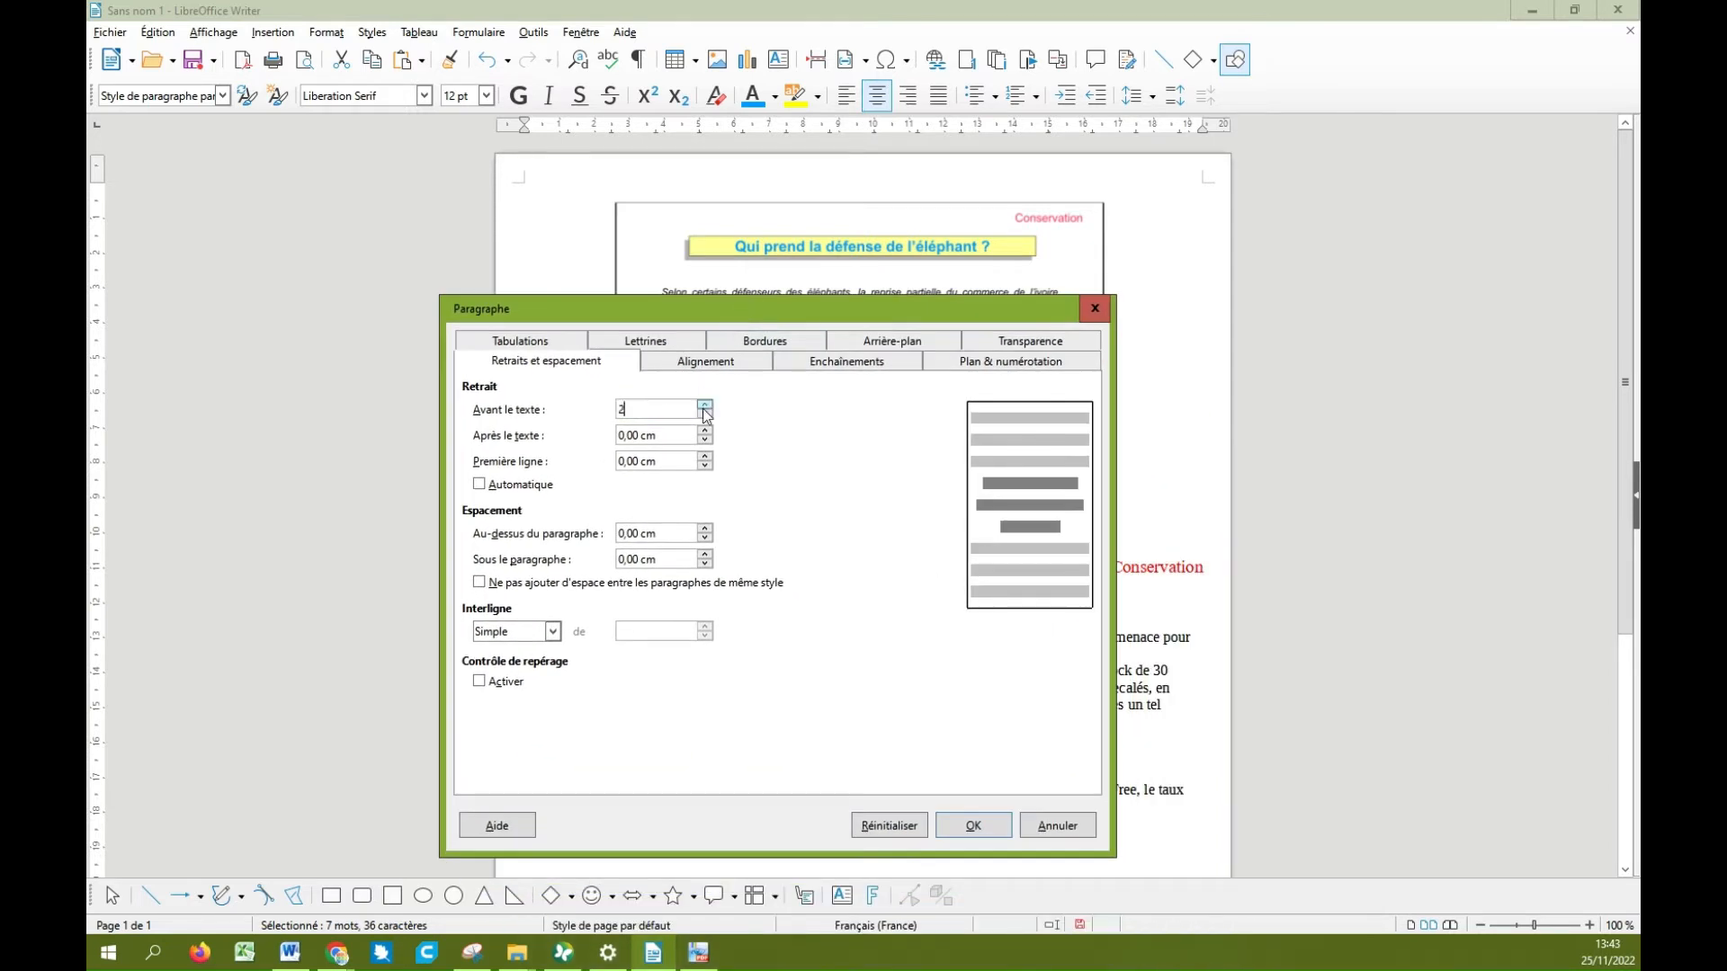
key("Tab")
type("2")
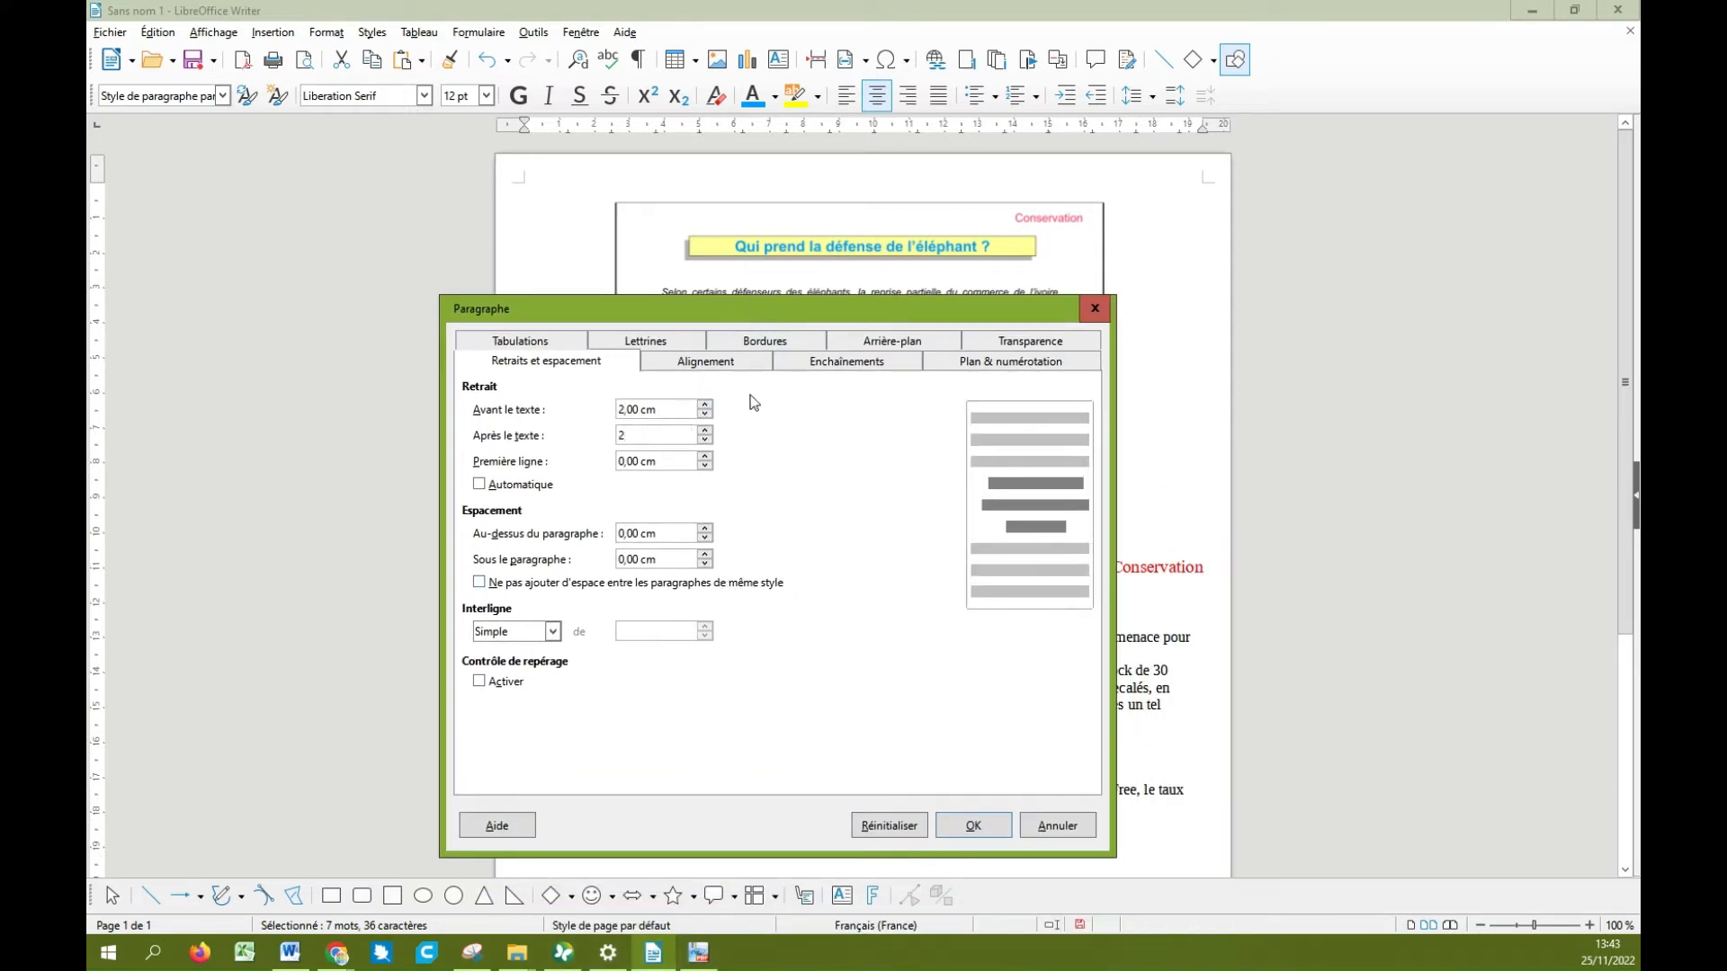
Step: Set the title paragraph's spacing to 0,50 cm above and 0,50 cm below
left_click_drag(762, 315, 773, 374)
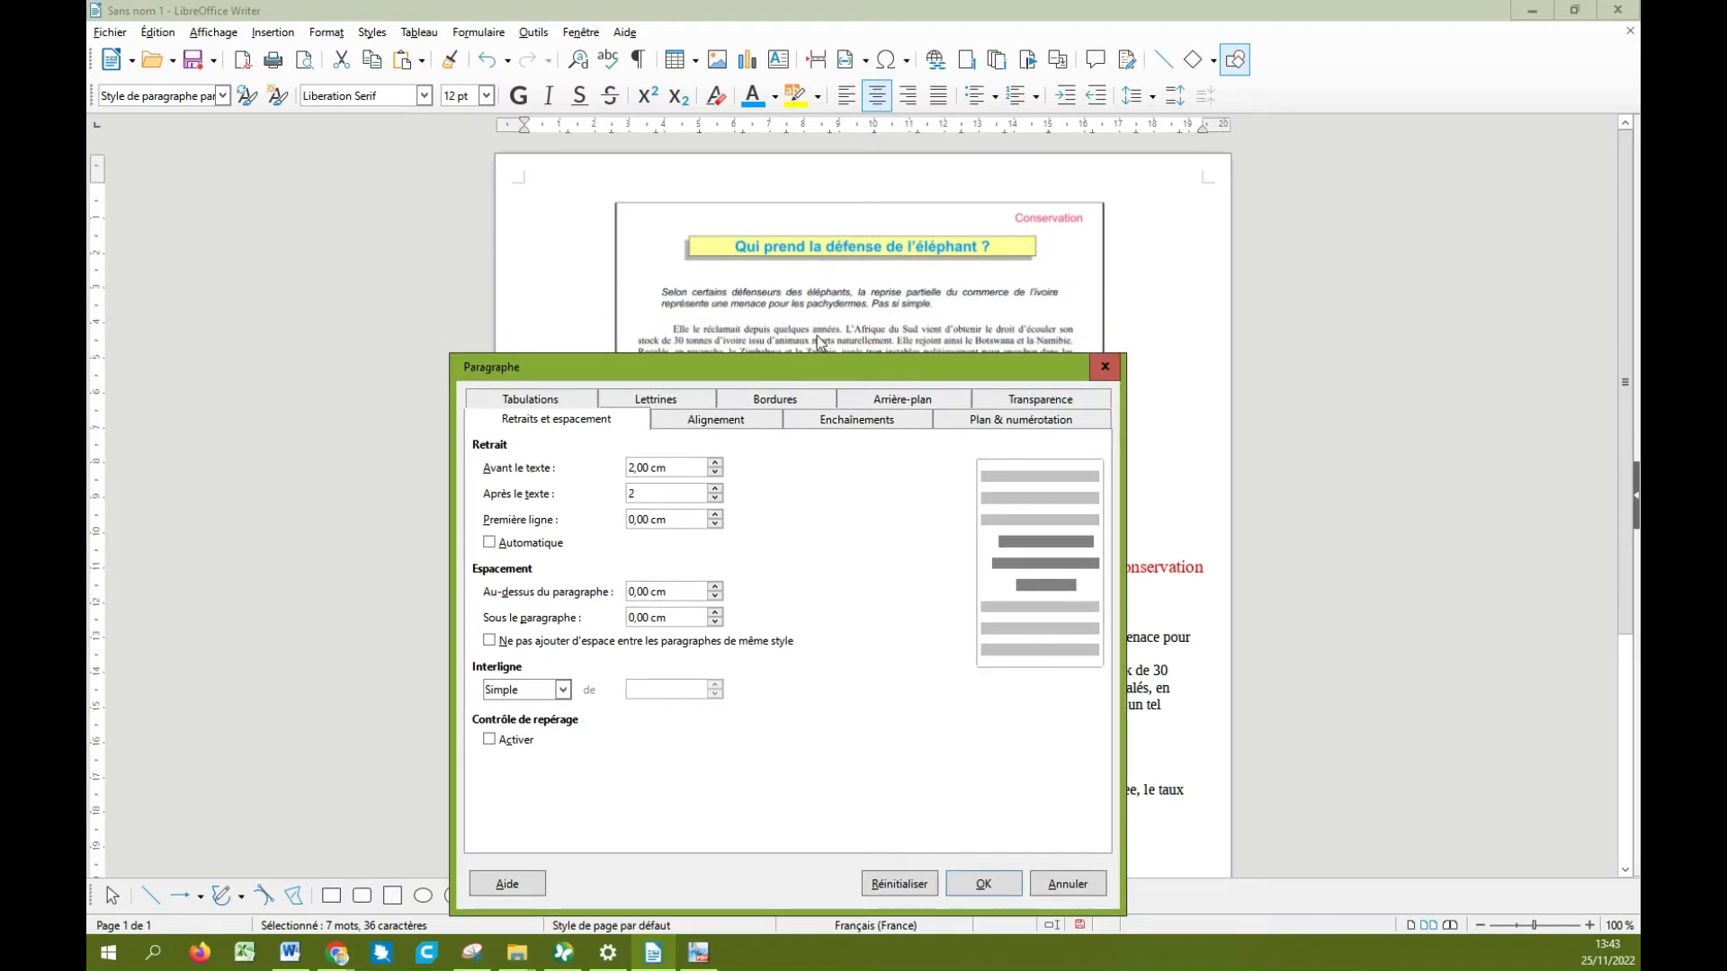
left_click_drag(673, 591, 589, 586)
left_click(715, 587)
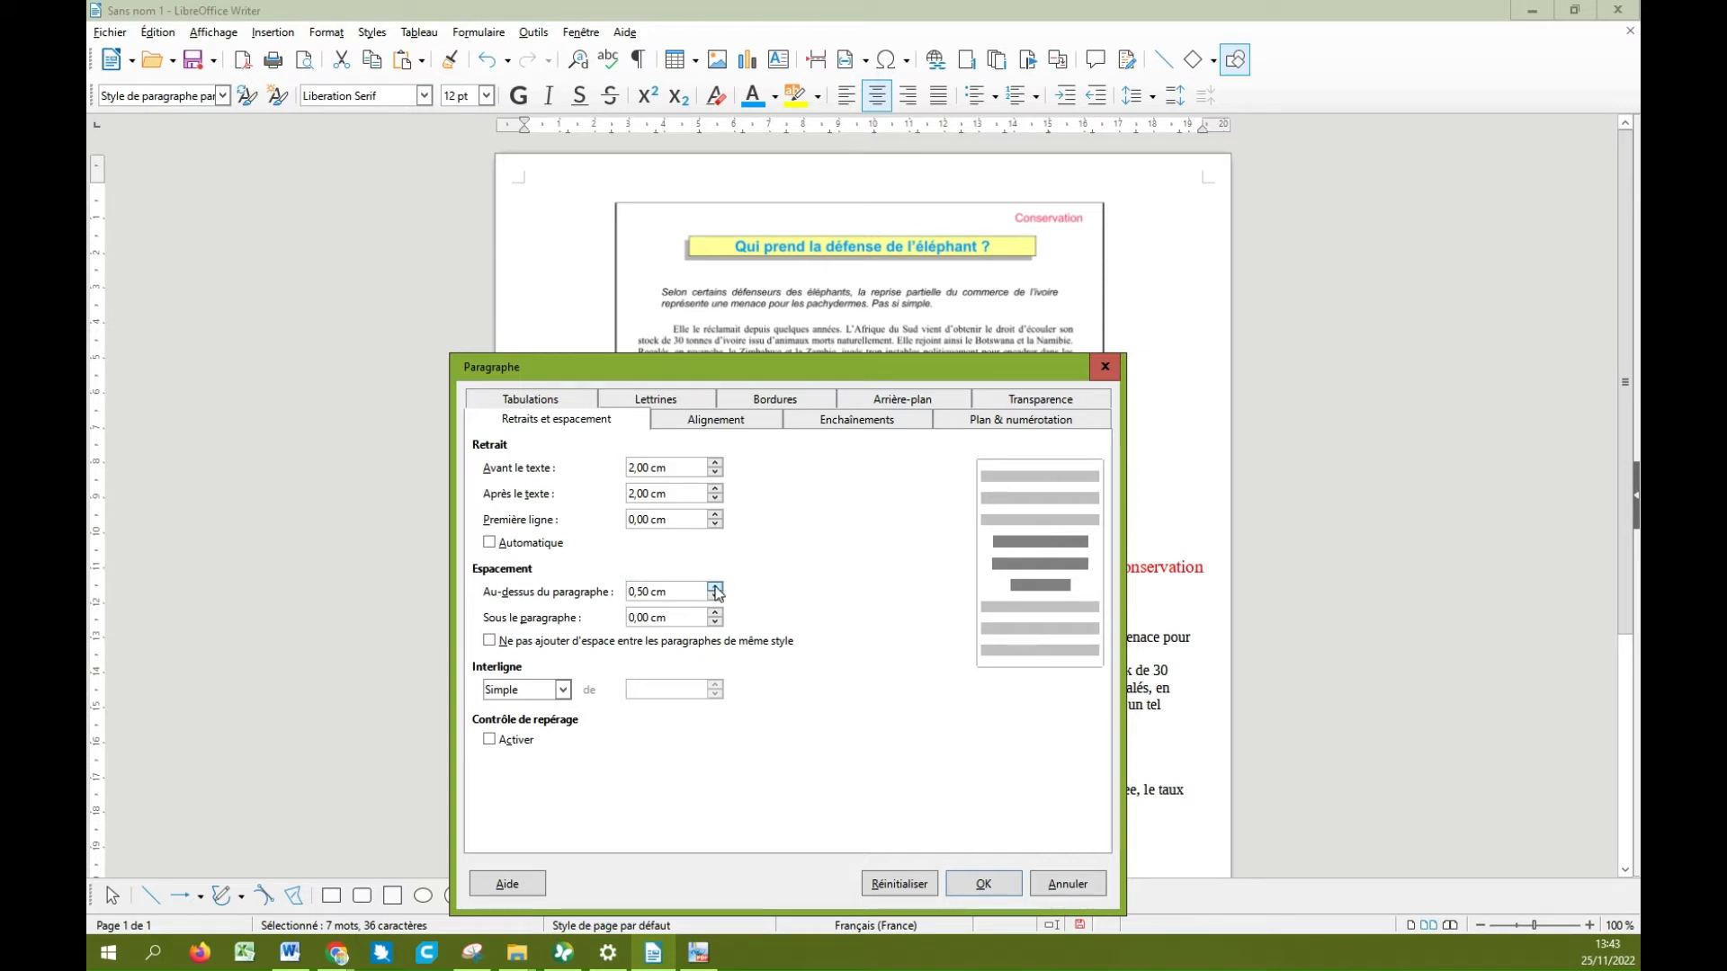
left_click(716, 613)
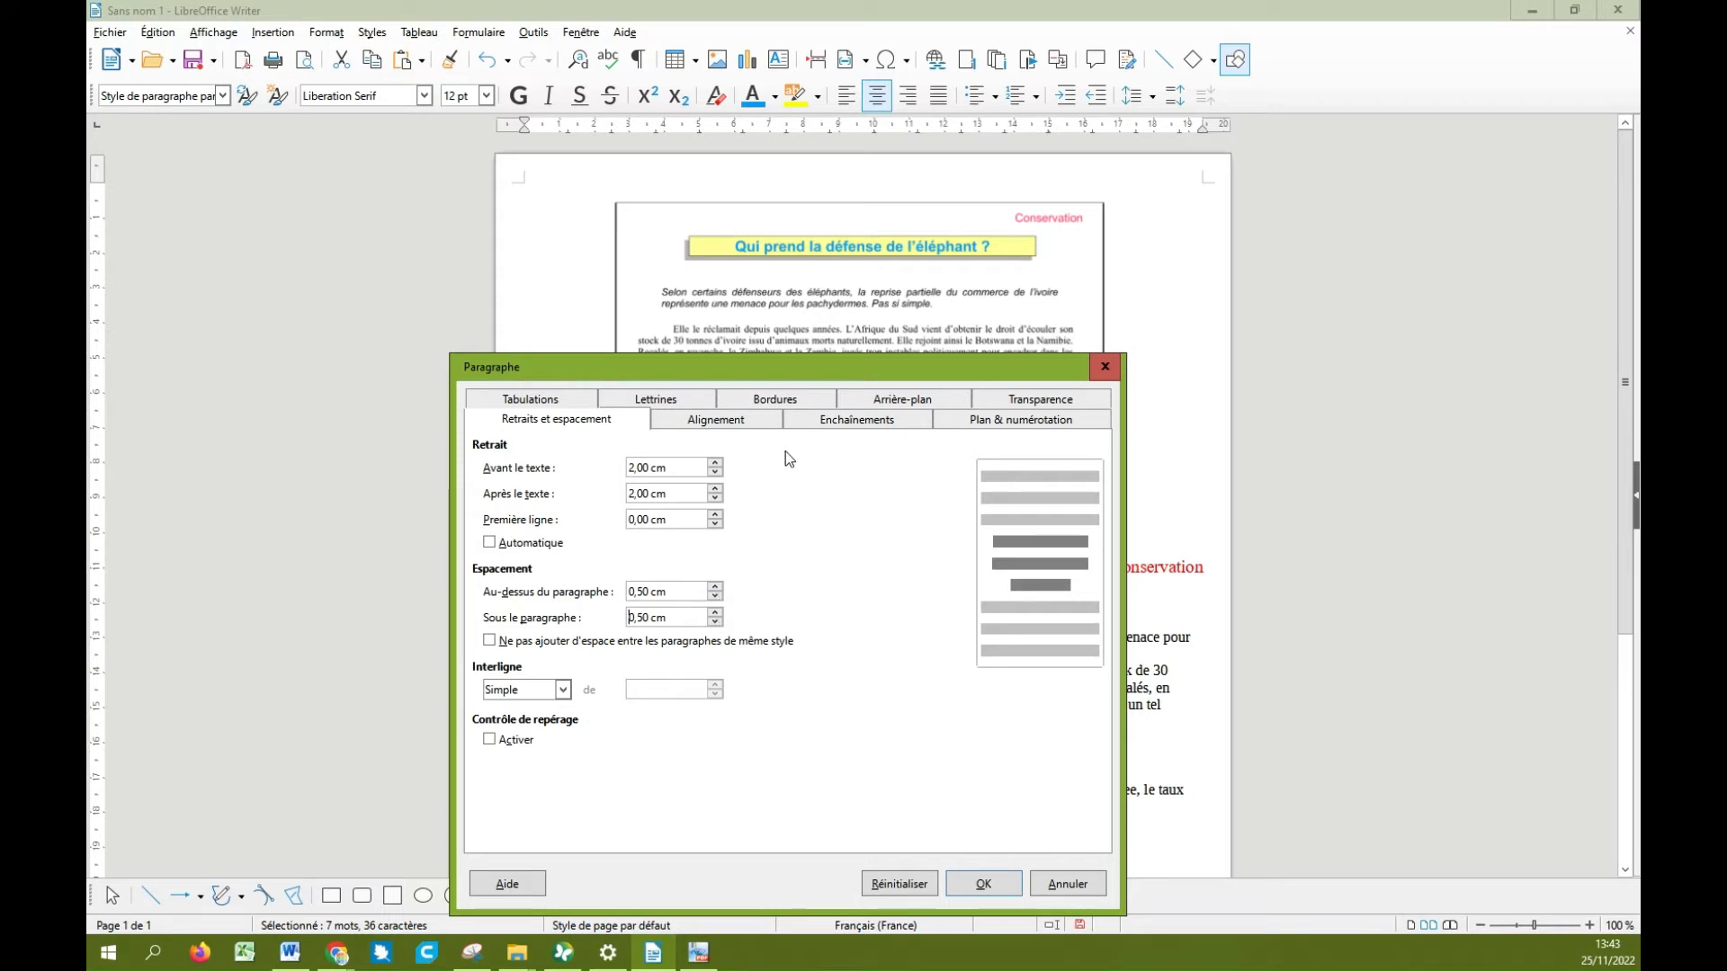
Step: Give the title paragraph a black full box border 0,50 pt wide with a gray shadow cast to the lower left
left_click(781, 405)
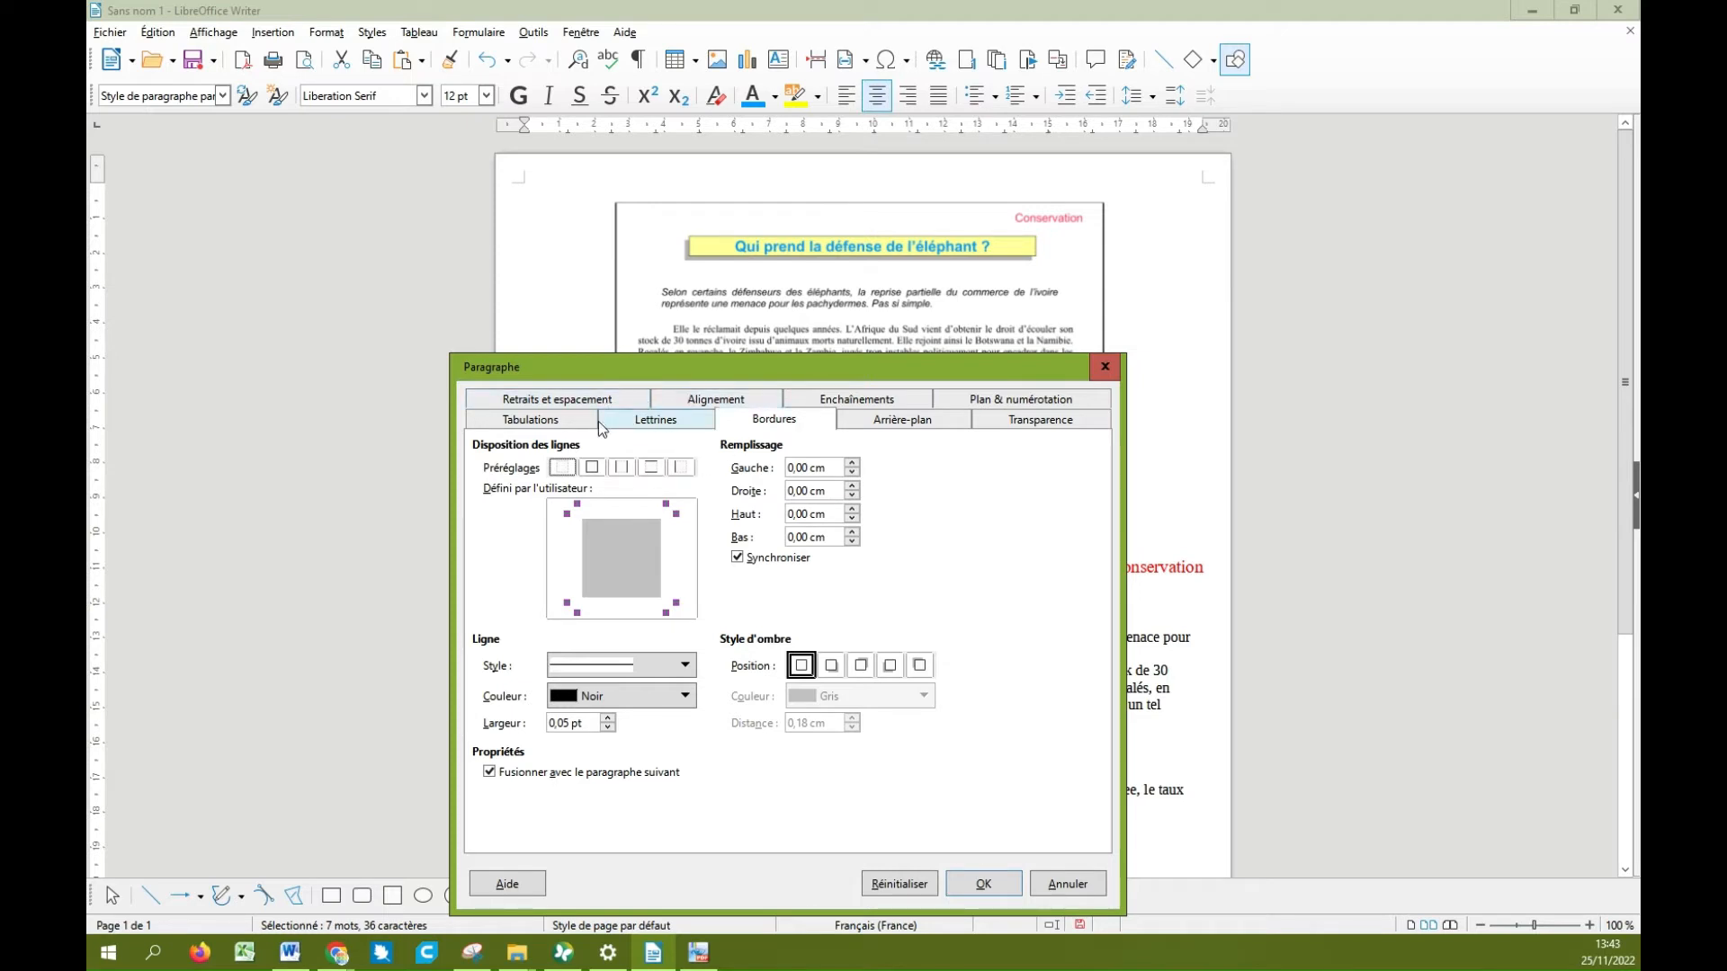
left_click(591, 468)
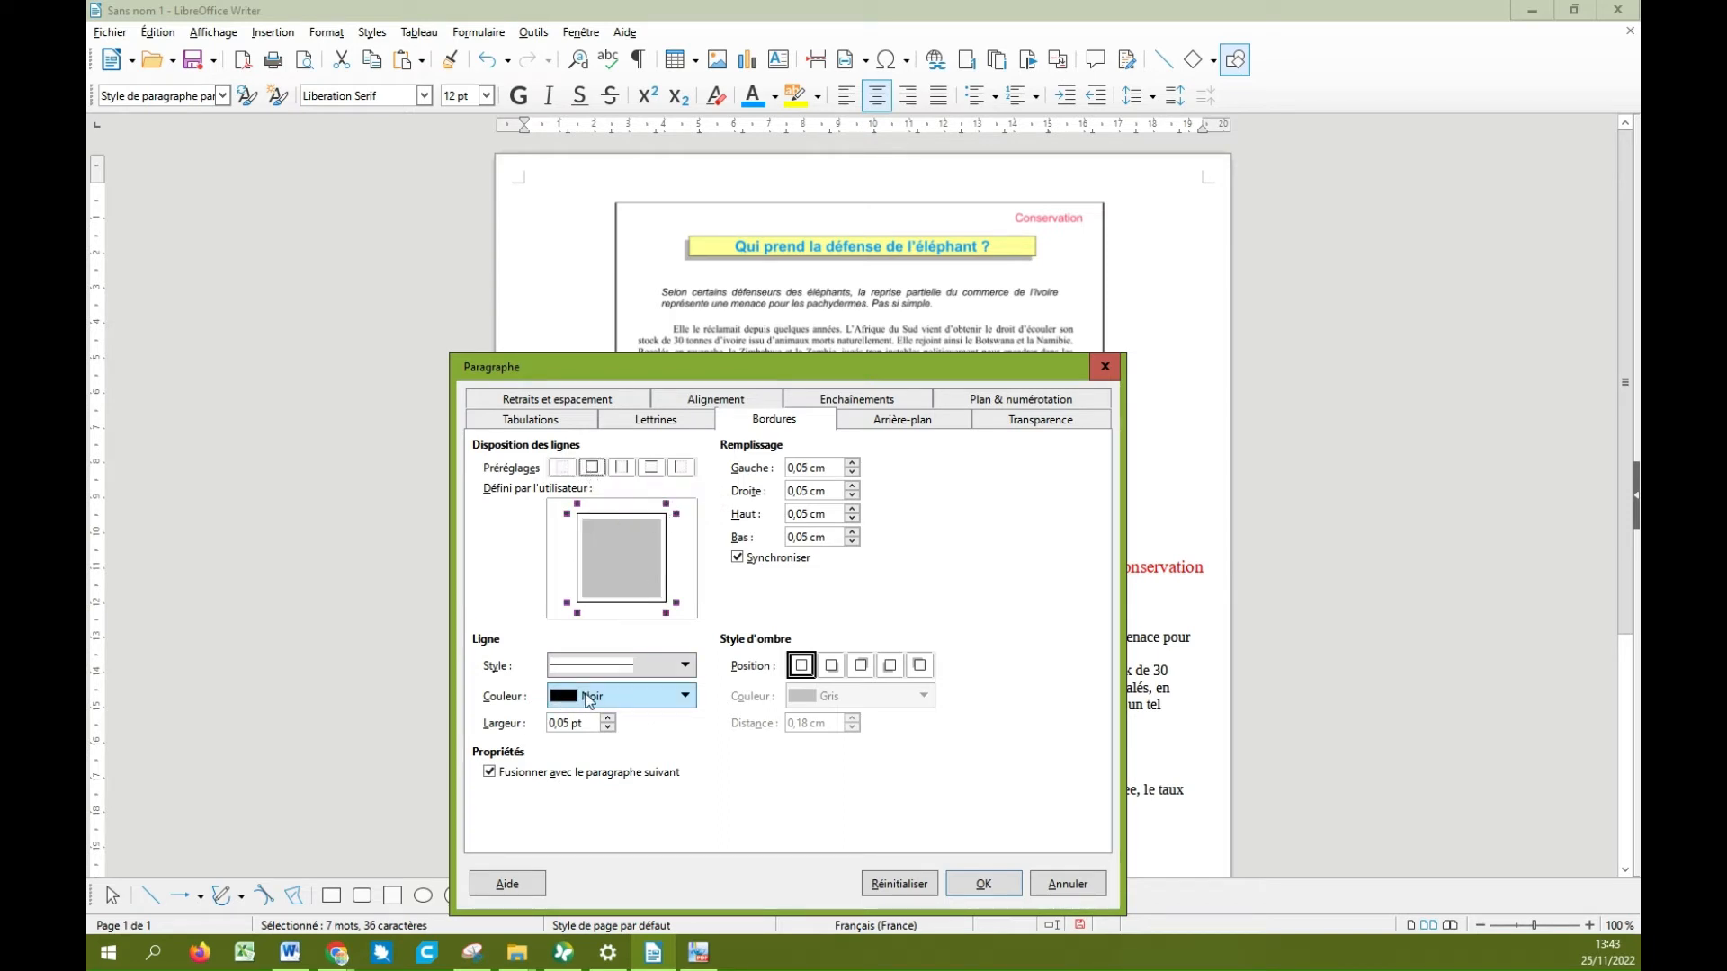
left_click(645, 669)
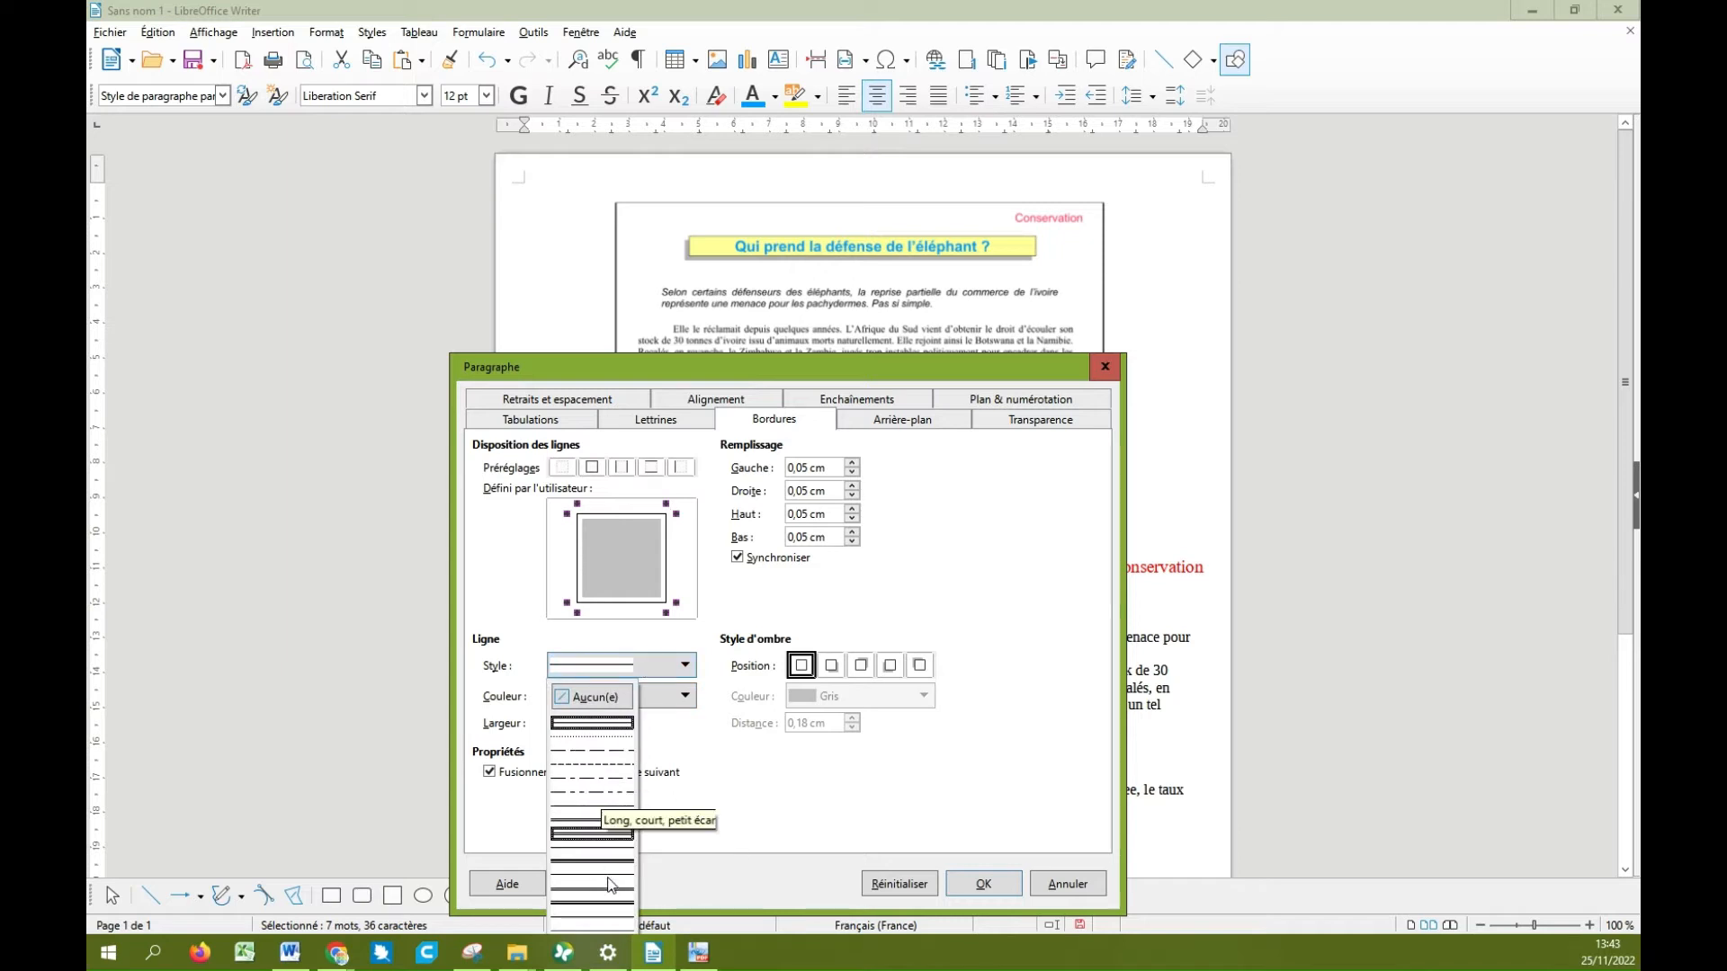
left_click(594, 722)
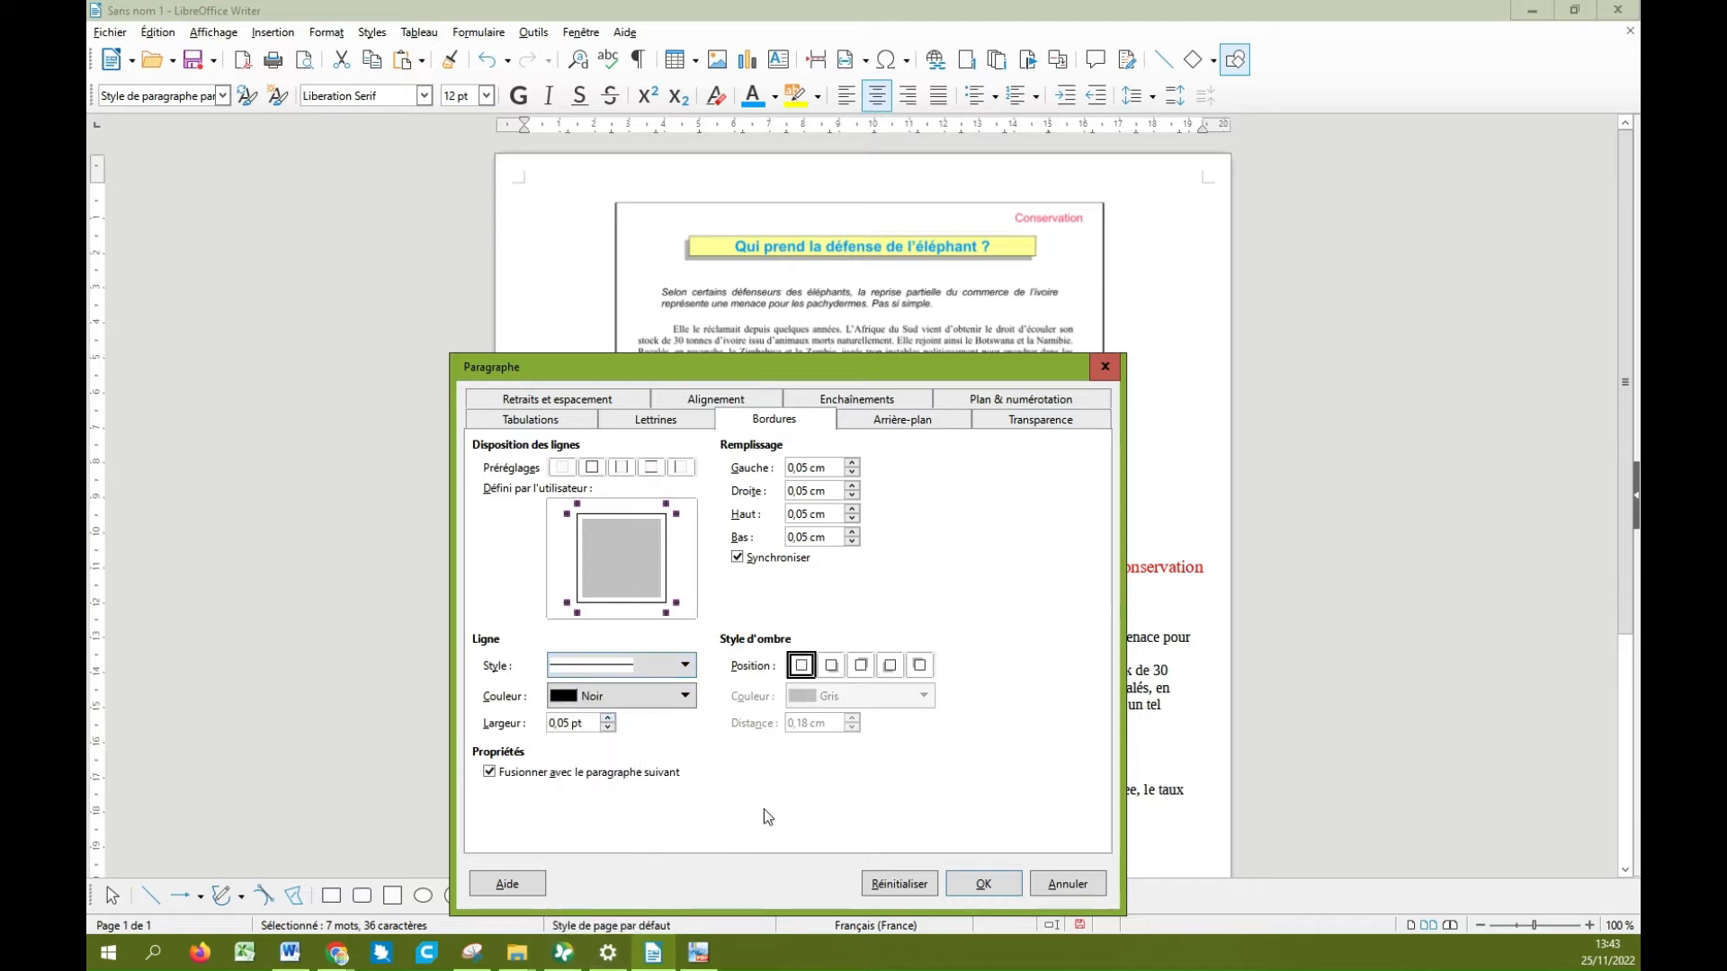
left_click(609, 720)
left_click(890, 667)
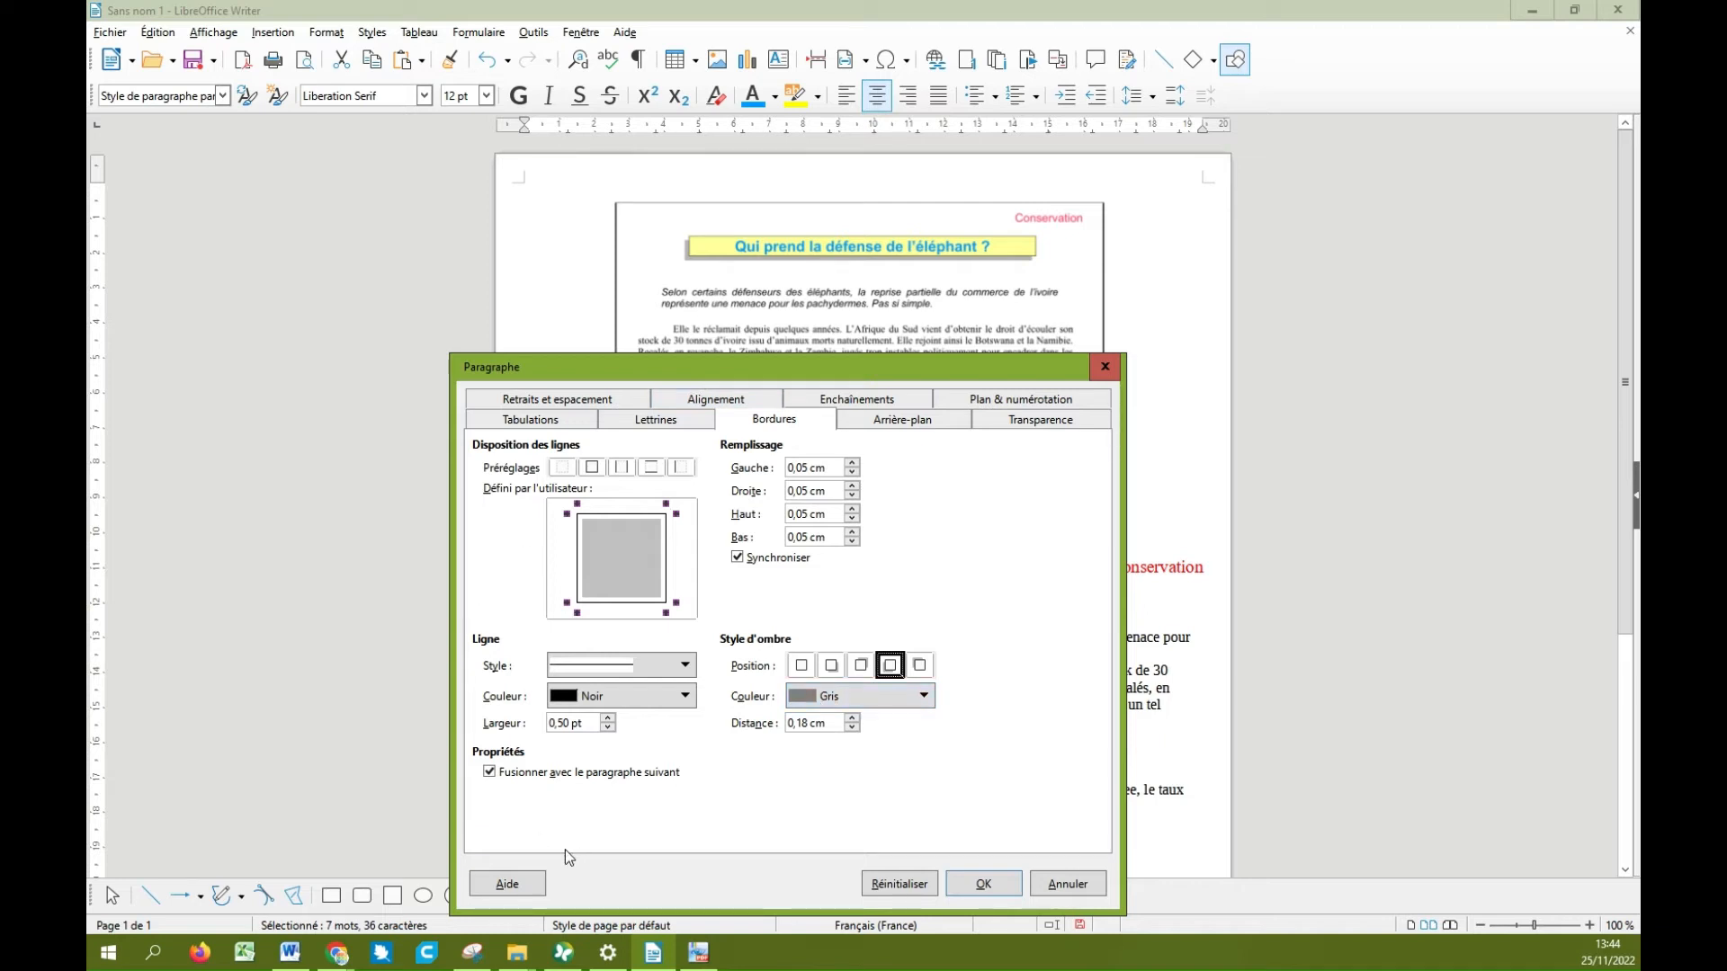
Step: Fill the title paragraph's background with yellow e6e64c and apply the paragraph settings
left_click(909, 424)
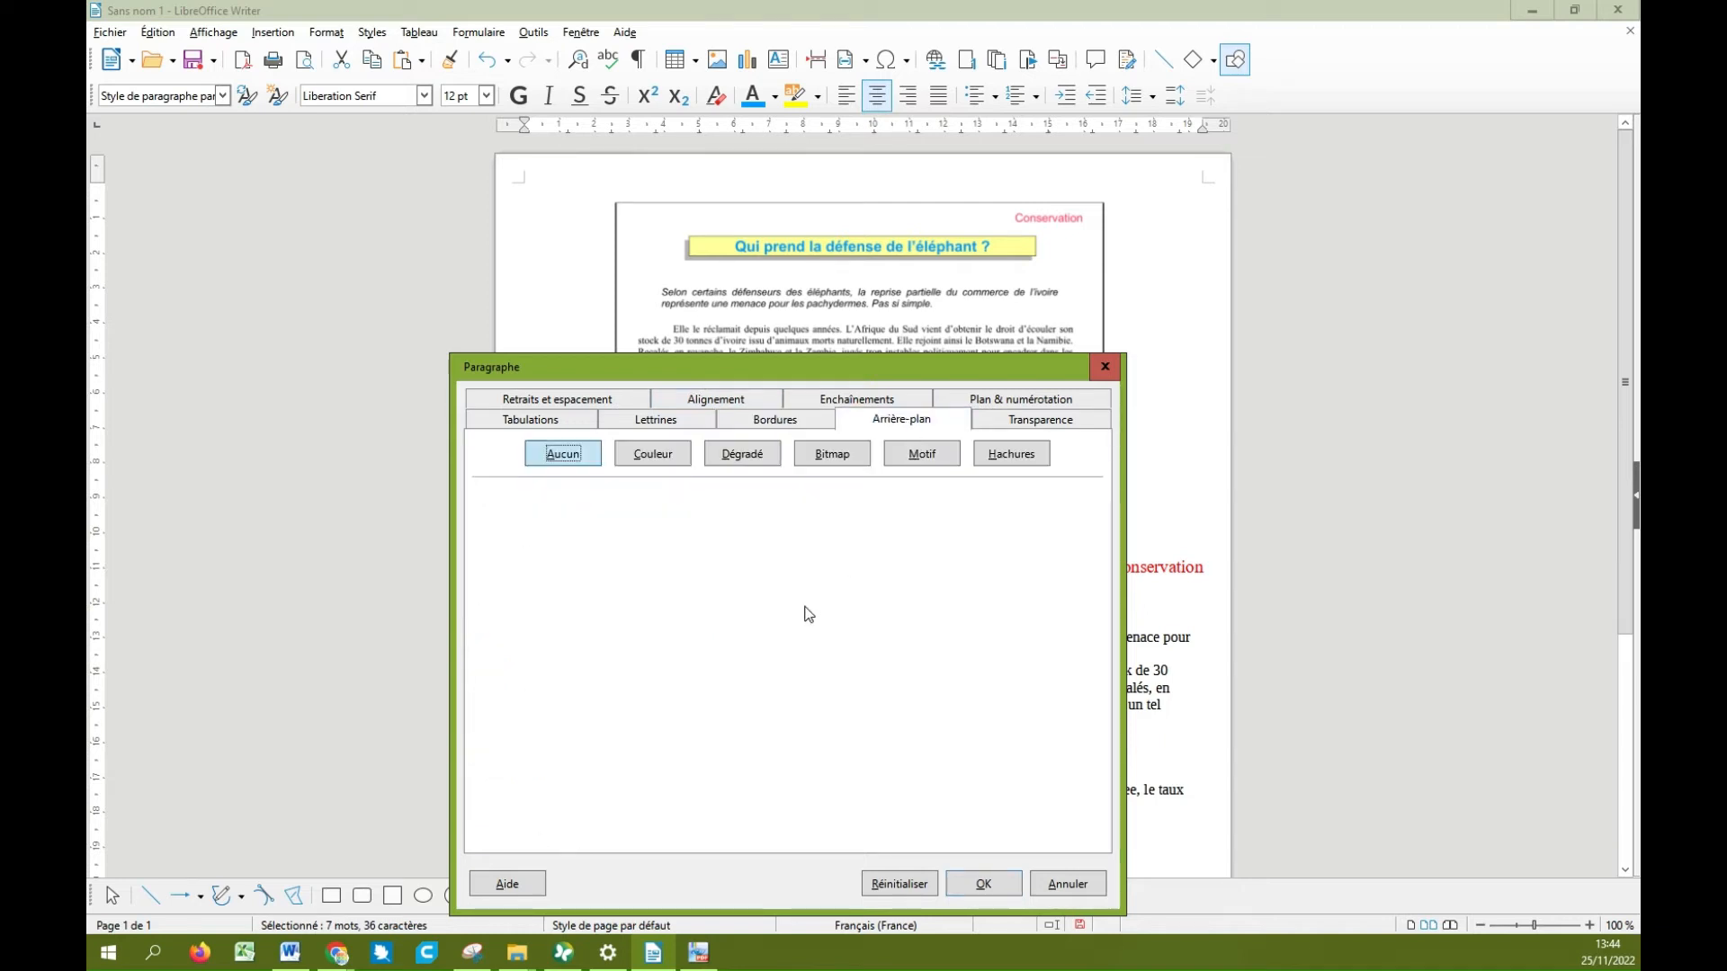
left_click(662, 462)
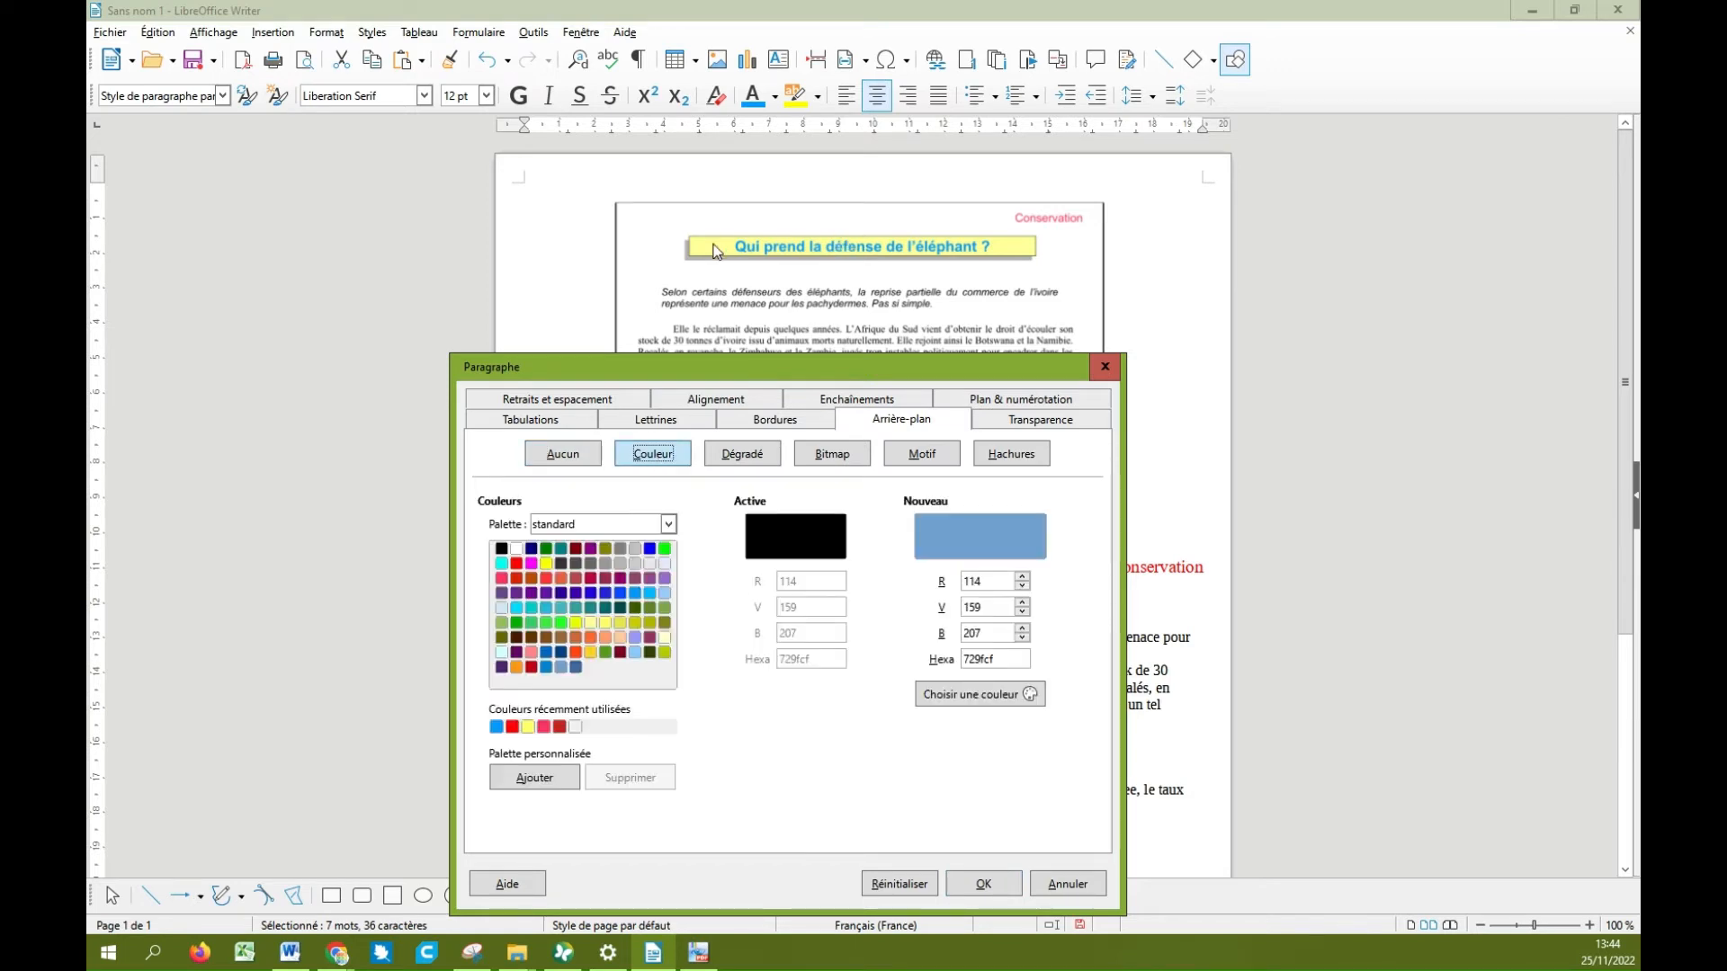
left_click(620, 623)
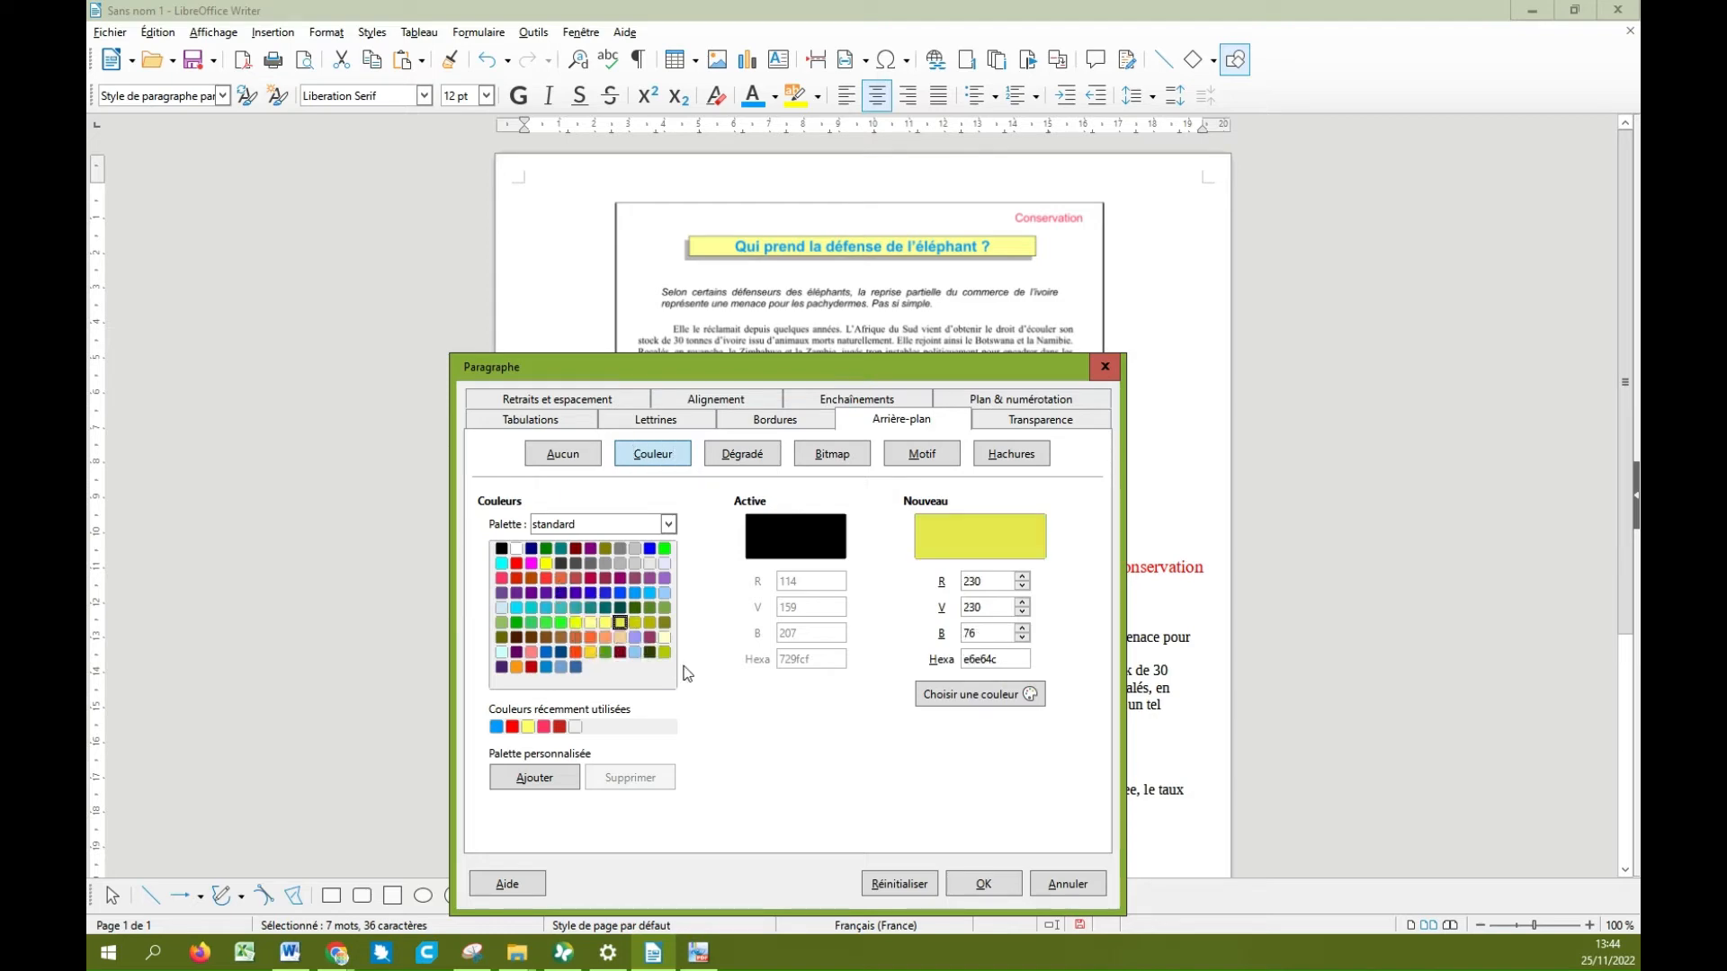
left_click(957, 882)
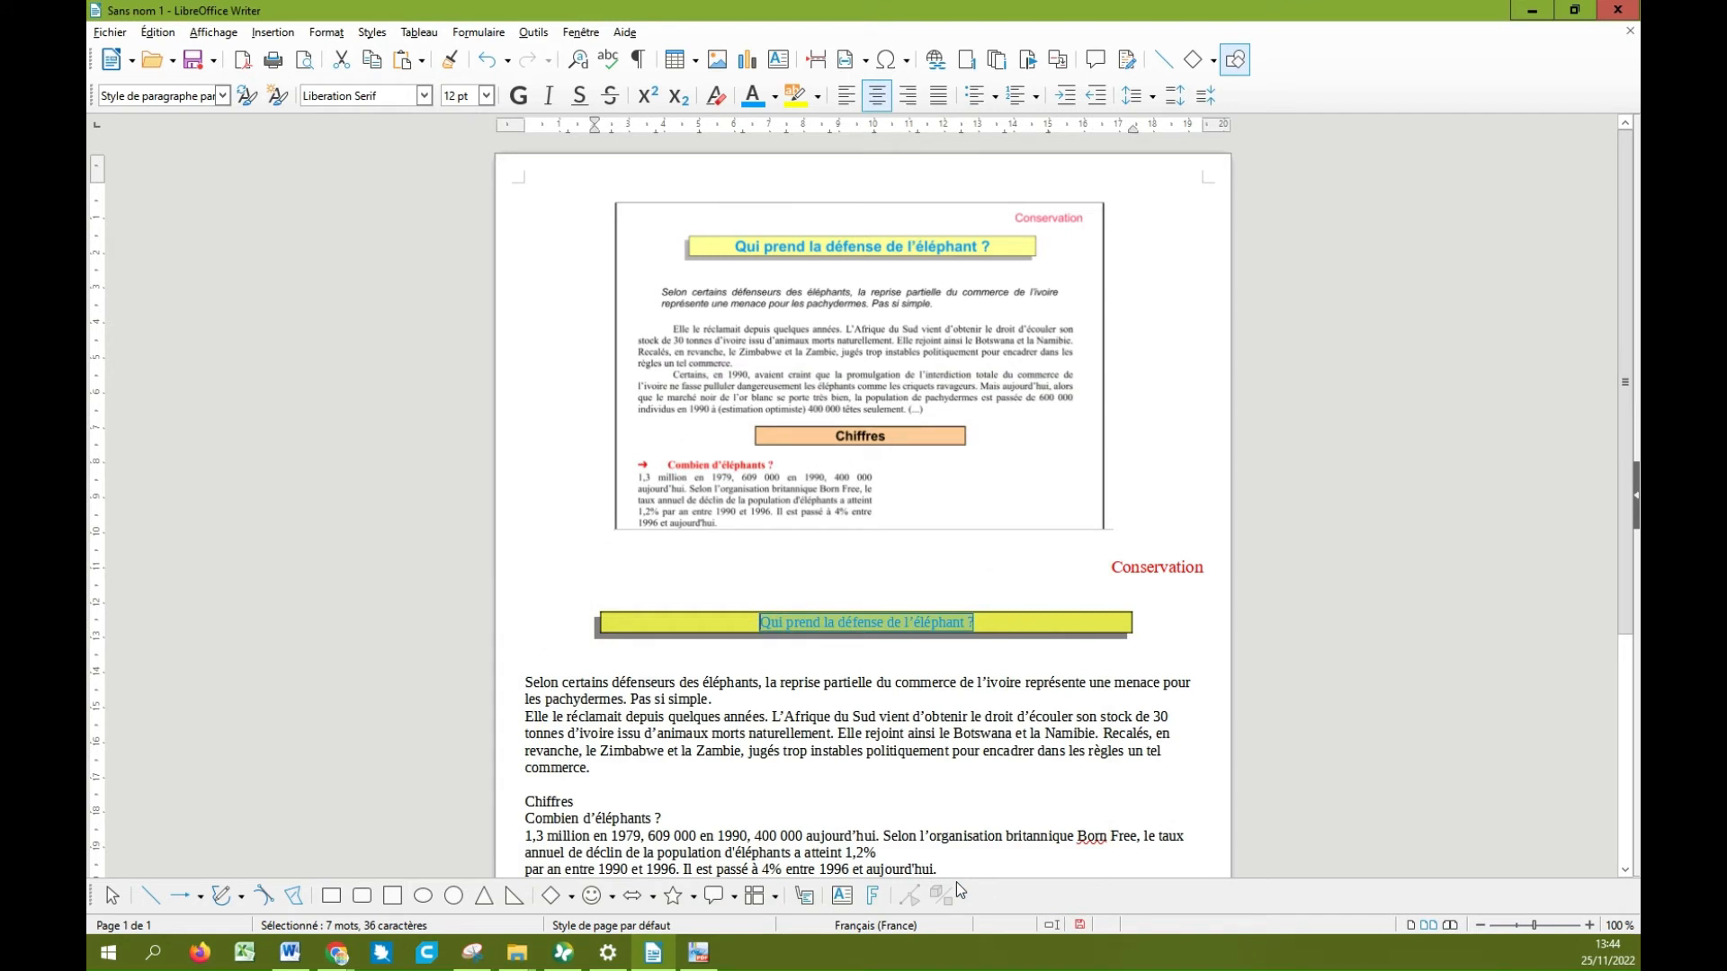
left_click(880, 719)
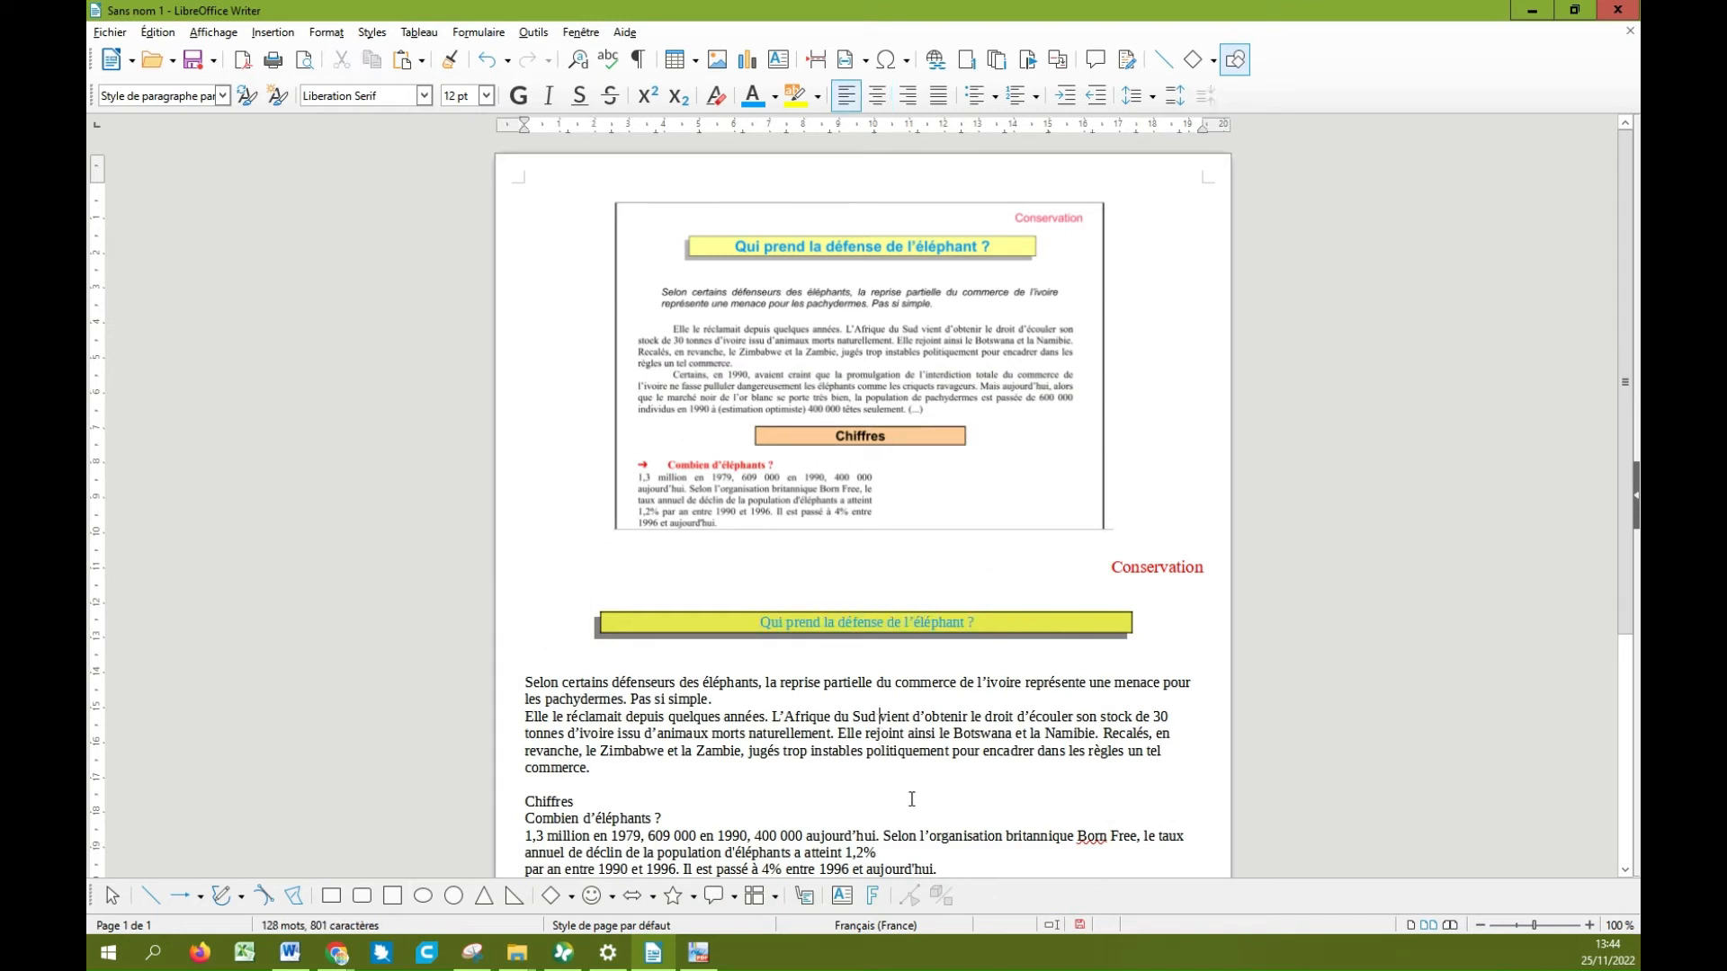
Step: Increase the font size of the boxed title "Qui prend la défense de l'éléphant ?" to 18 pt
left_click_drag(761, 622, 1004, 626)
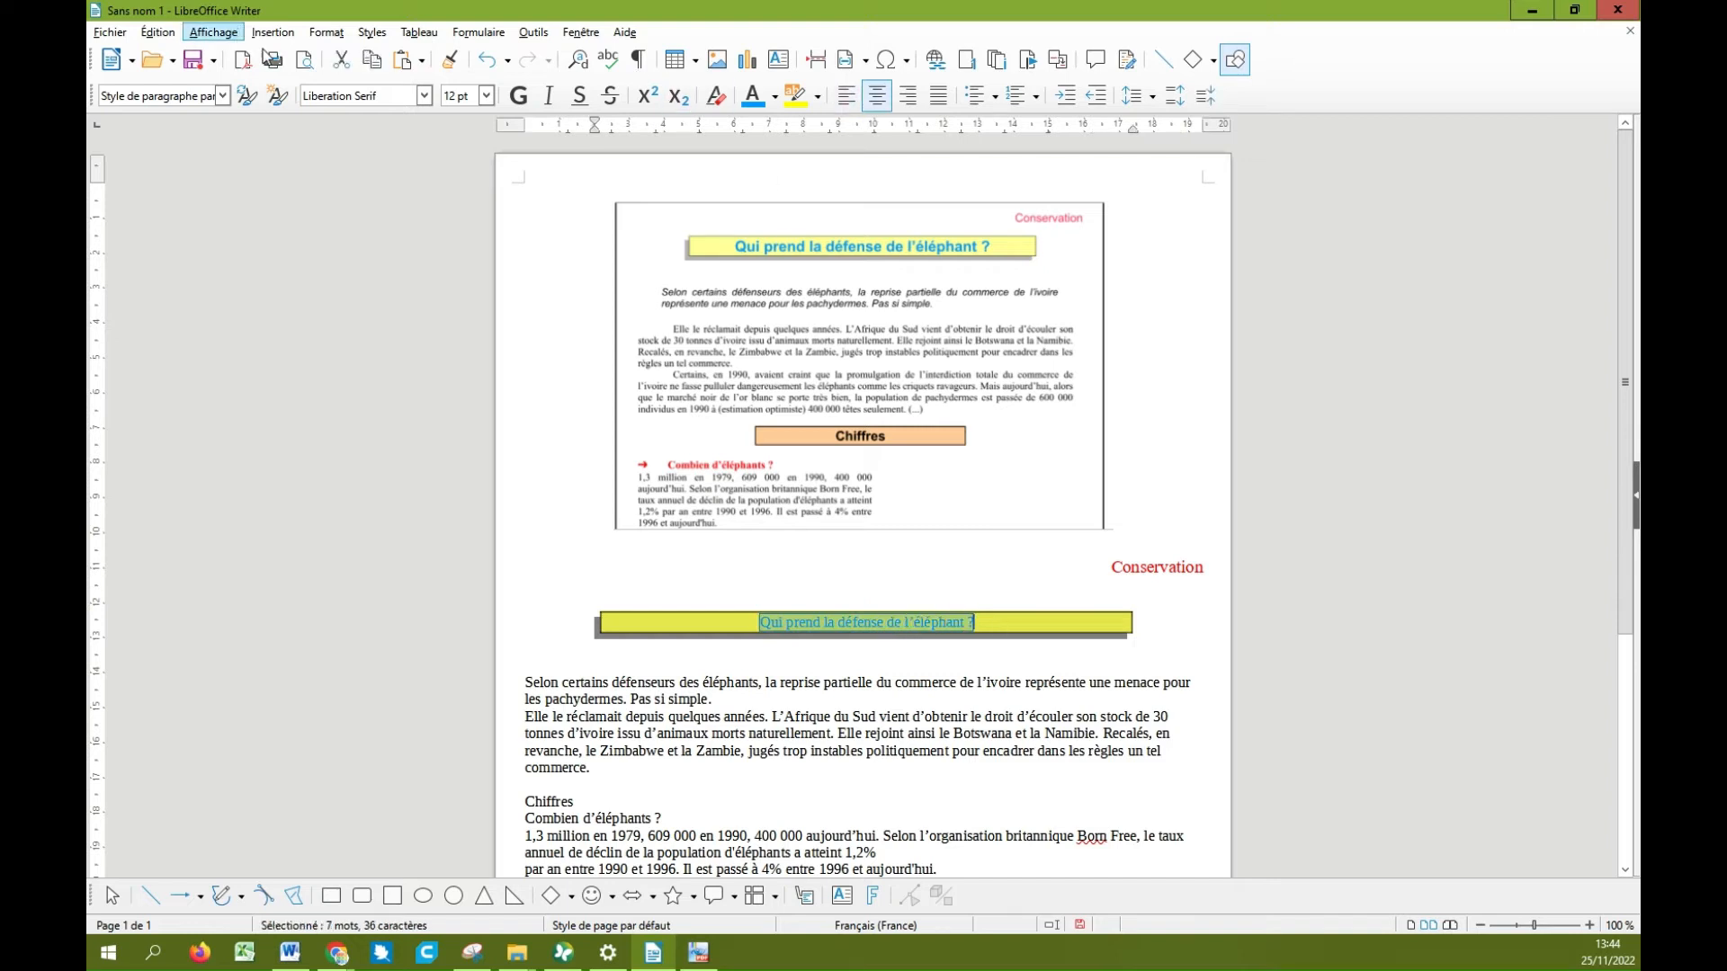
left_click(491, 100)
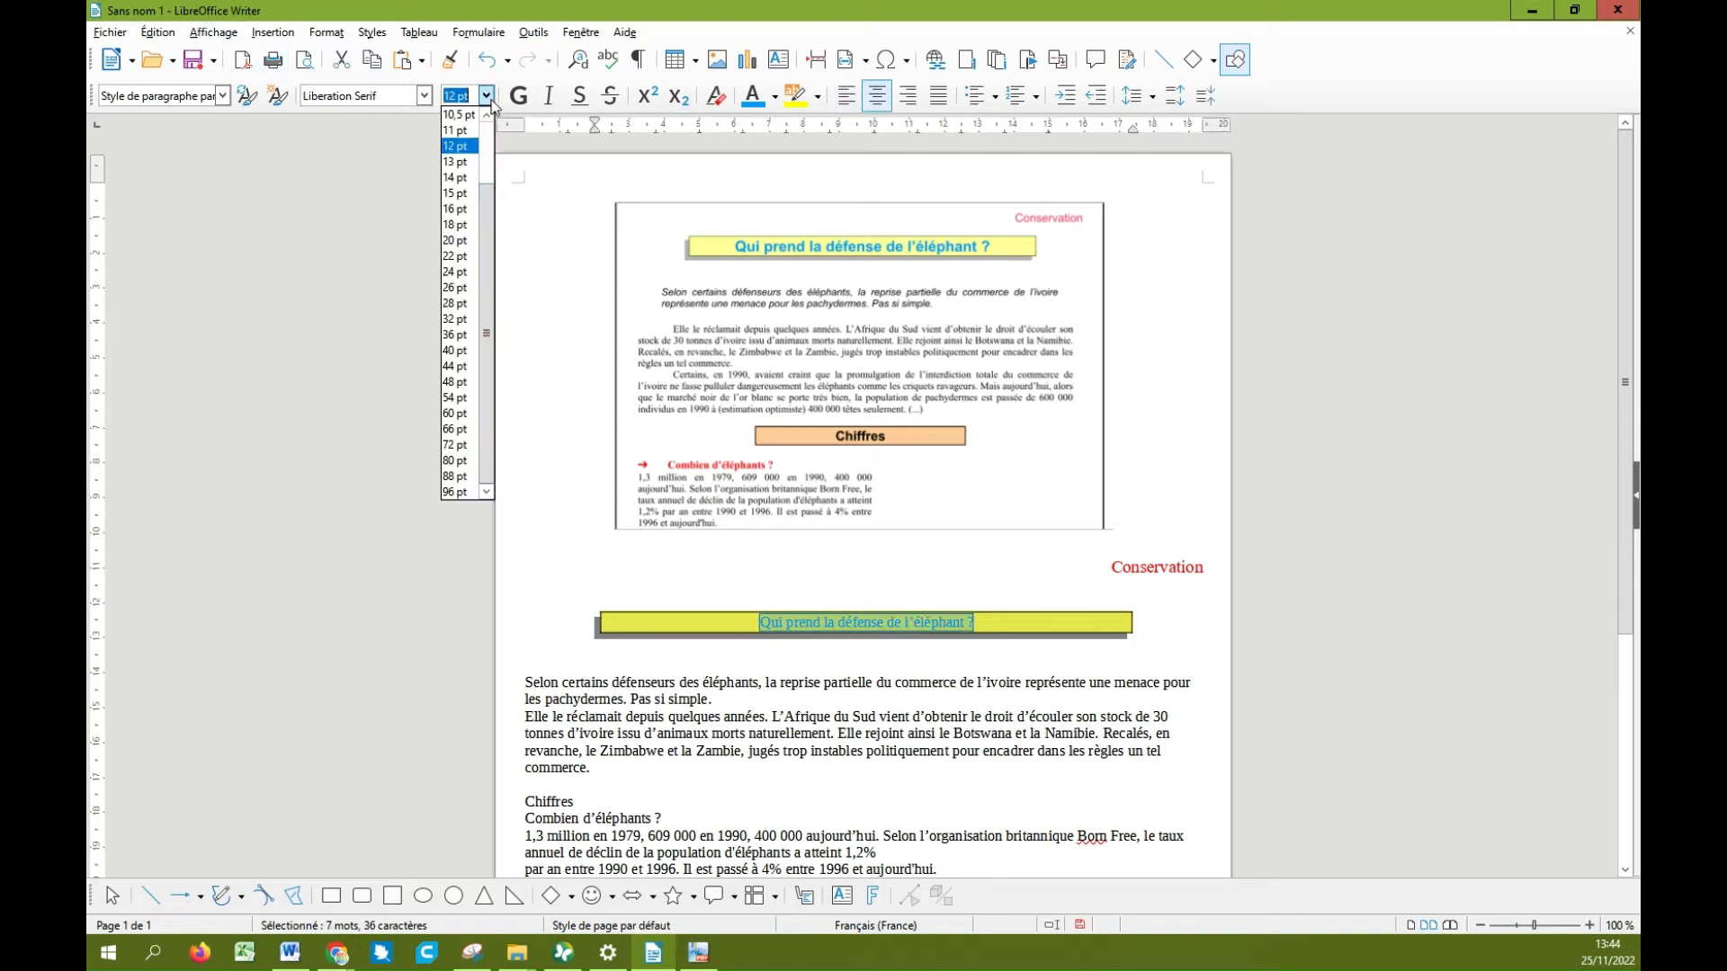
left_click(458, 225)
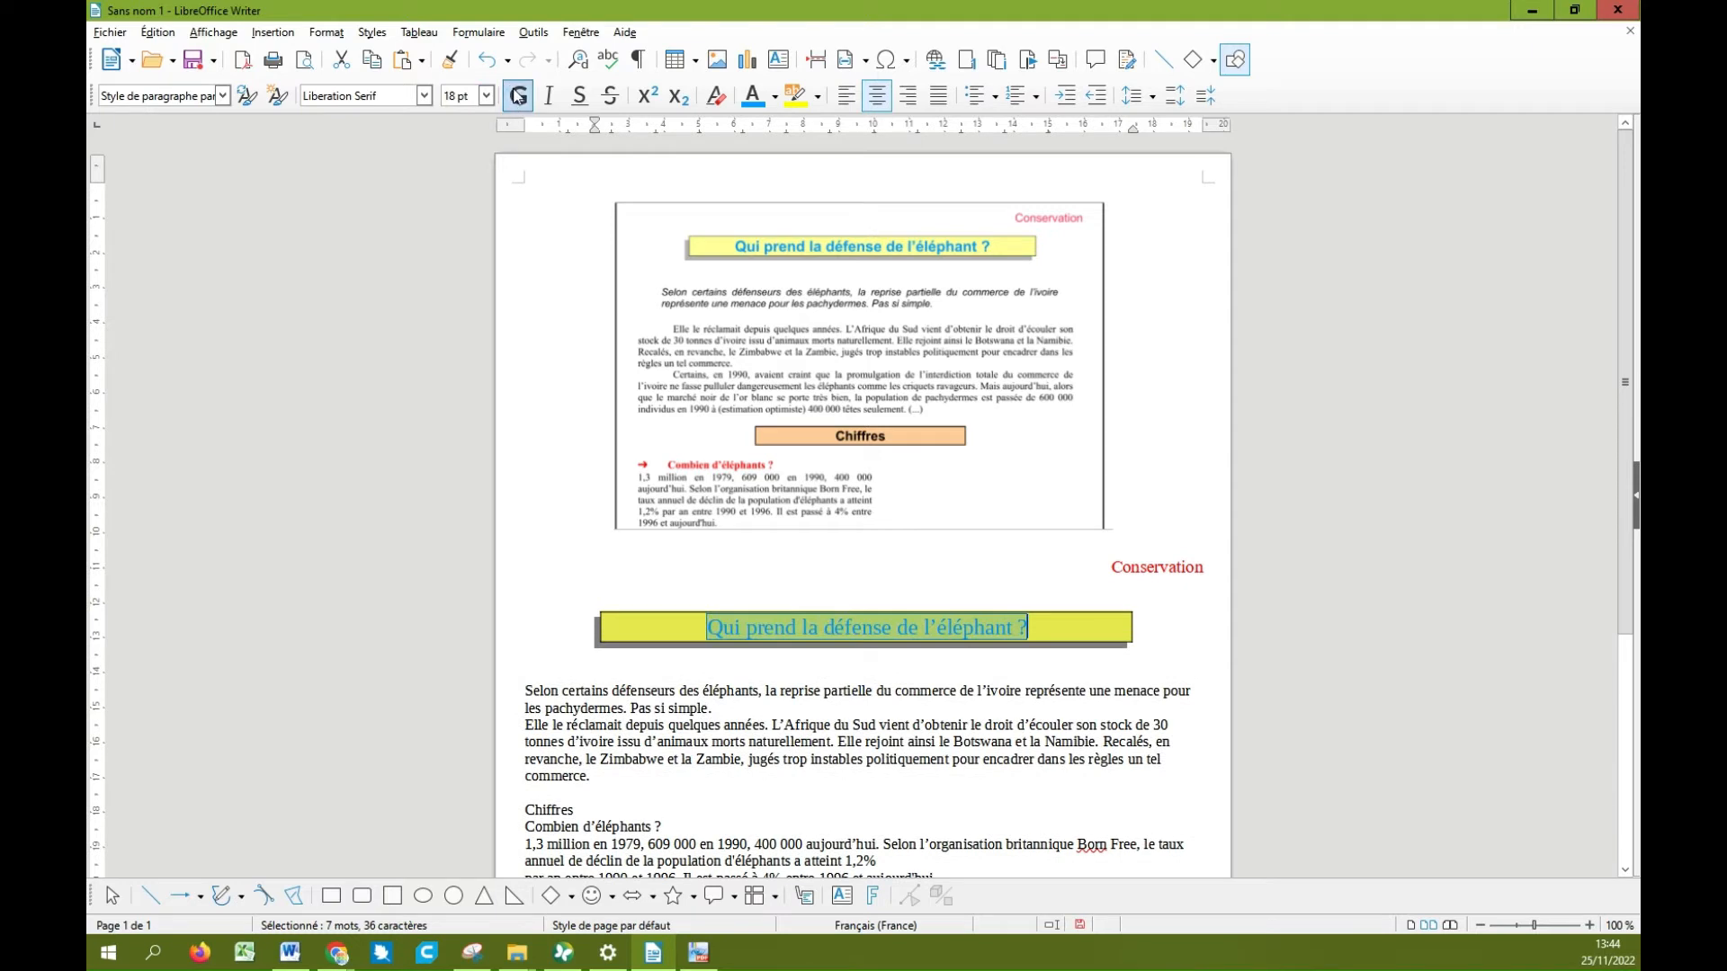
Step: Make the title bold and insert an empty line after the introductory paragraph ending "Pas si simple."
left_click(570, 445)
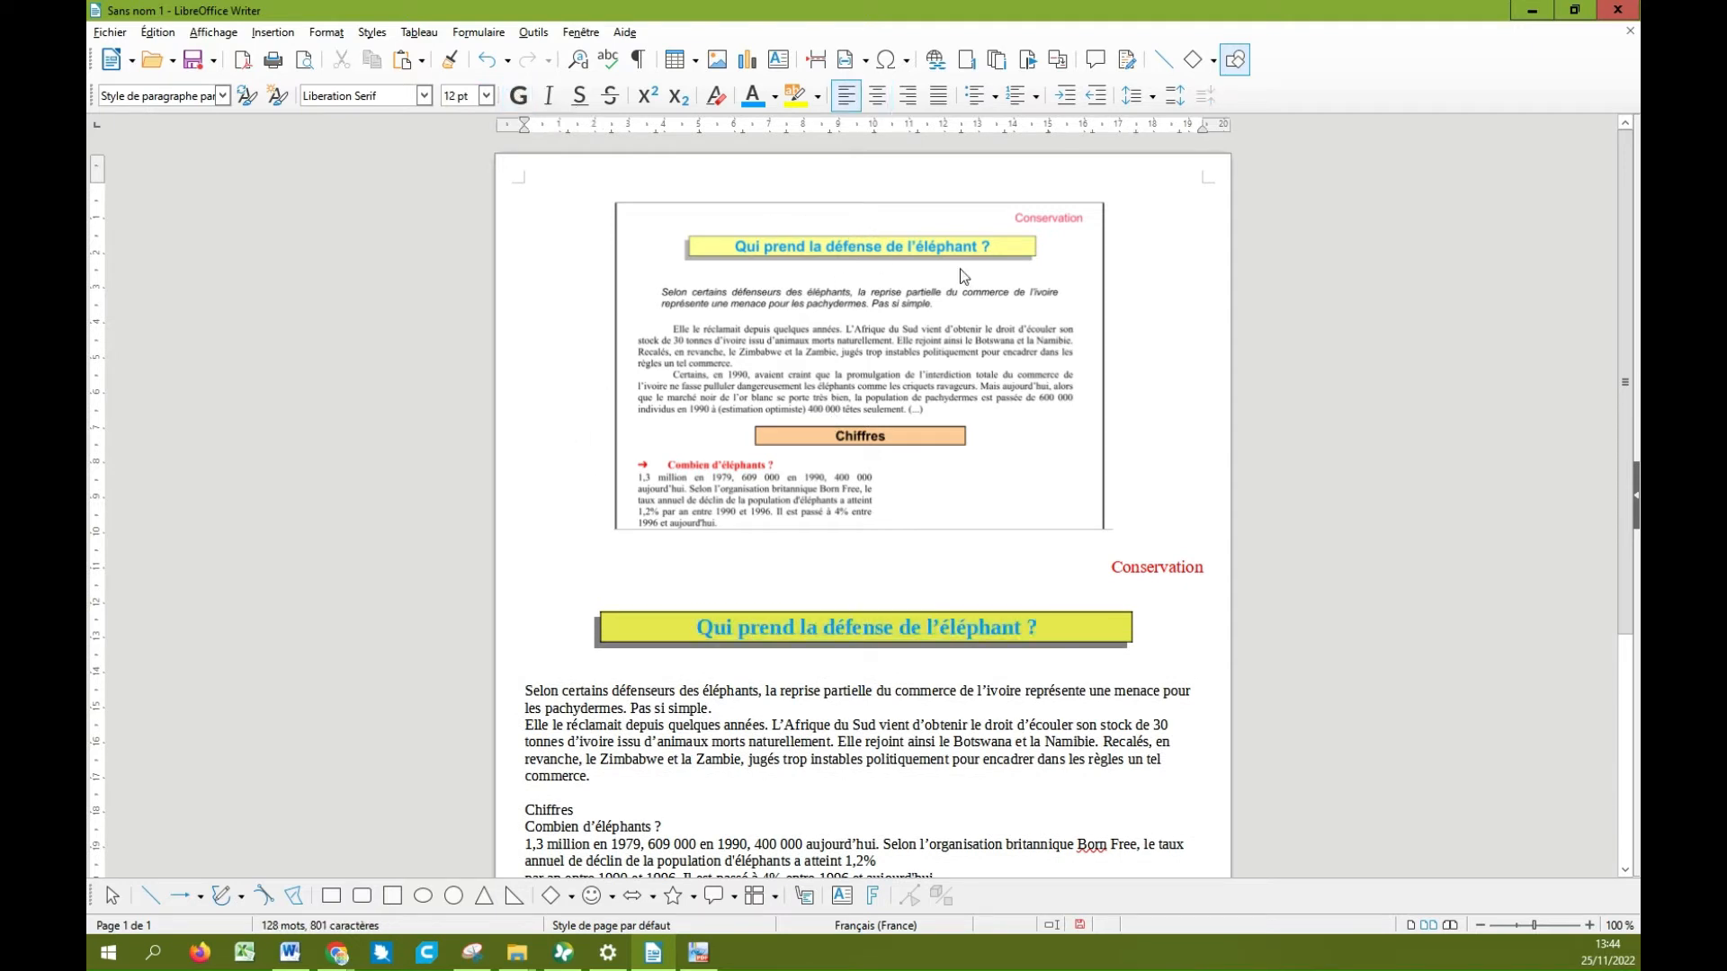
left_click(1034, 779)
scroll(897, 744, "down", 1)
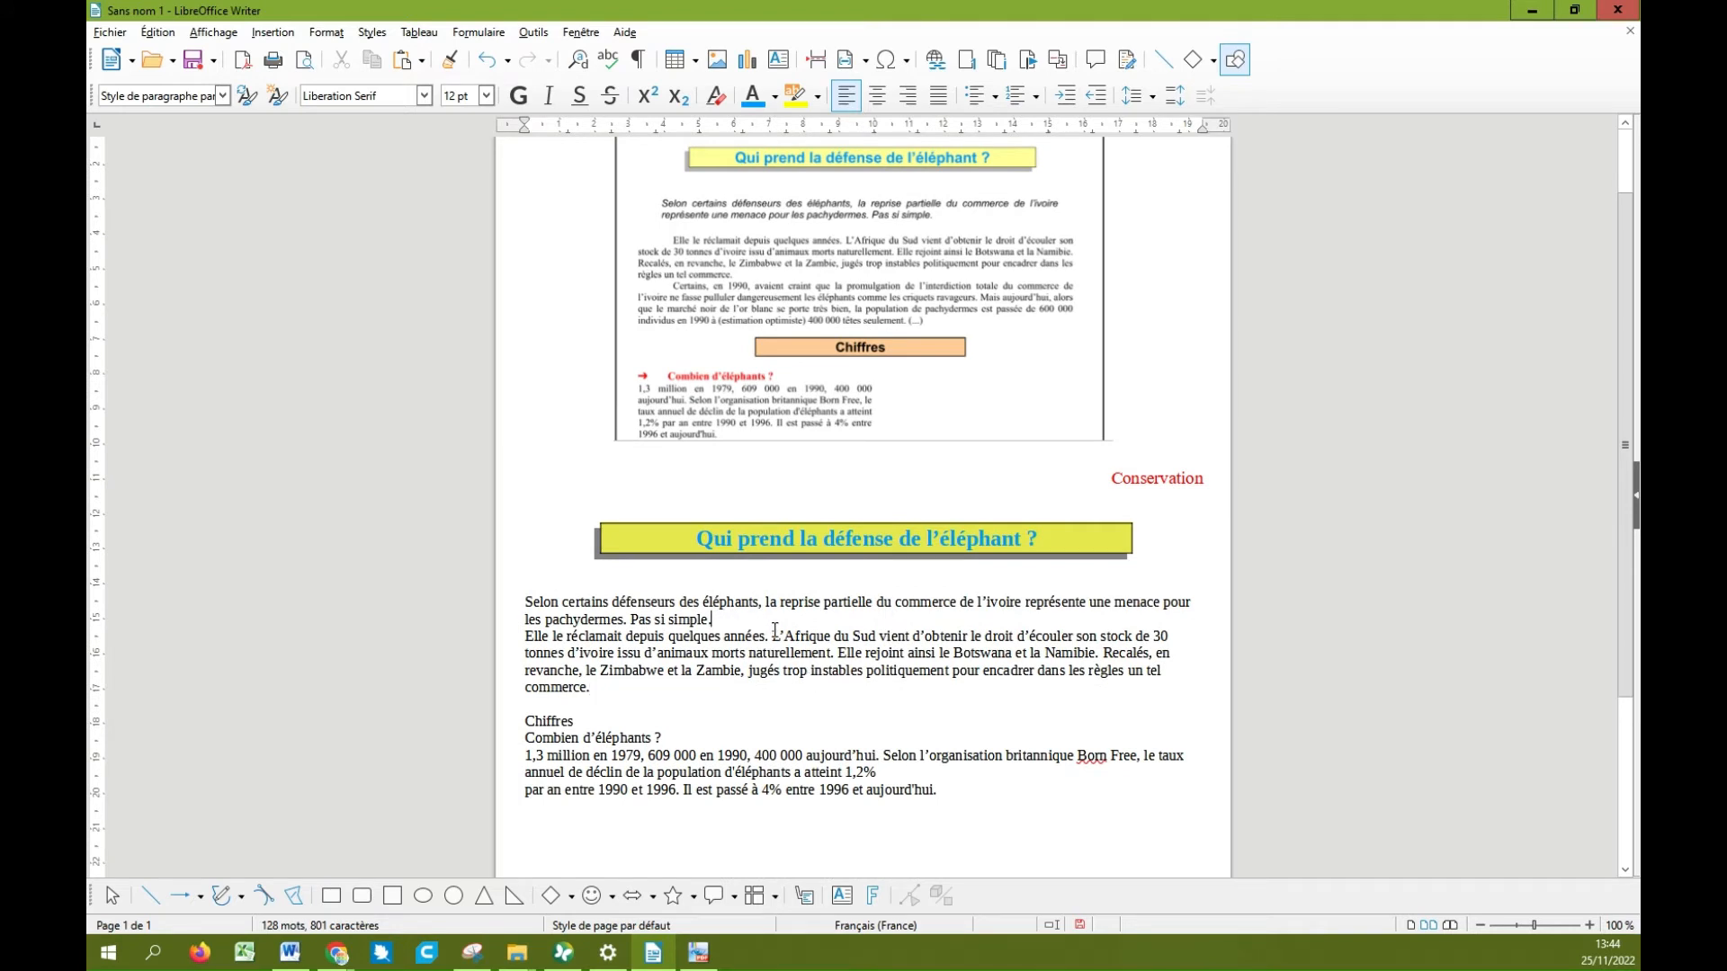
key("Return")
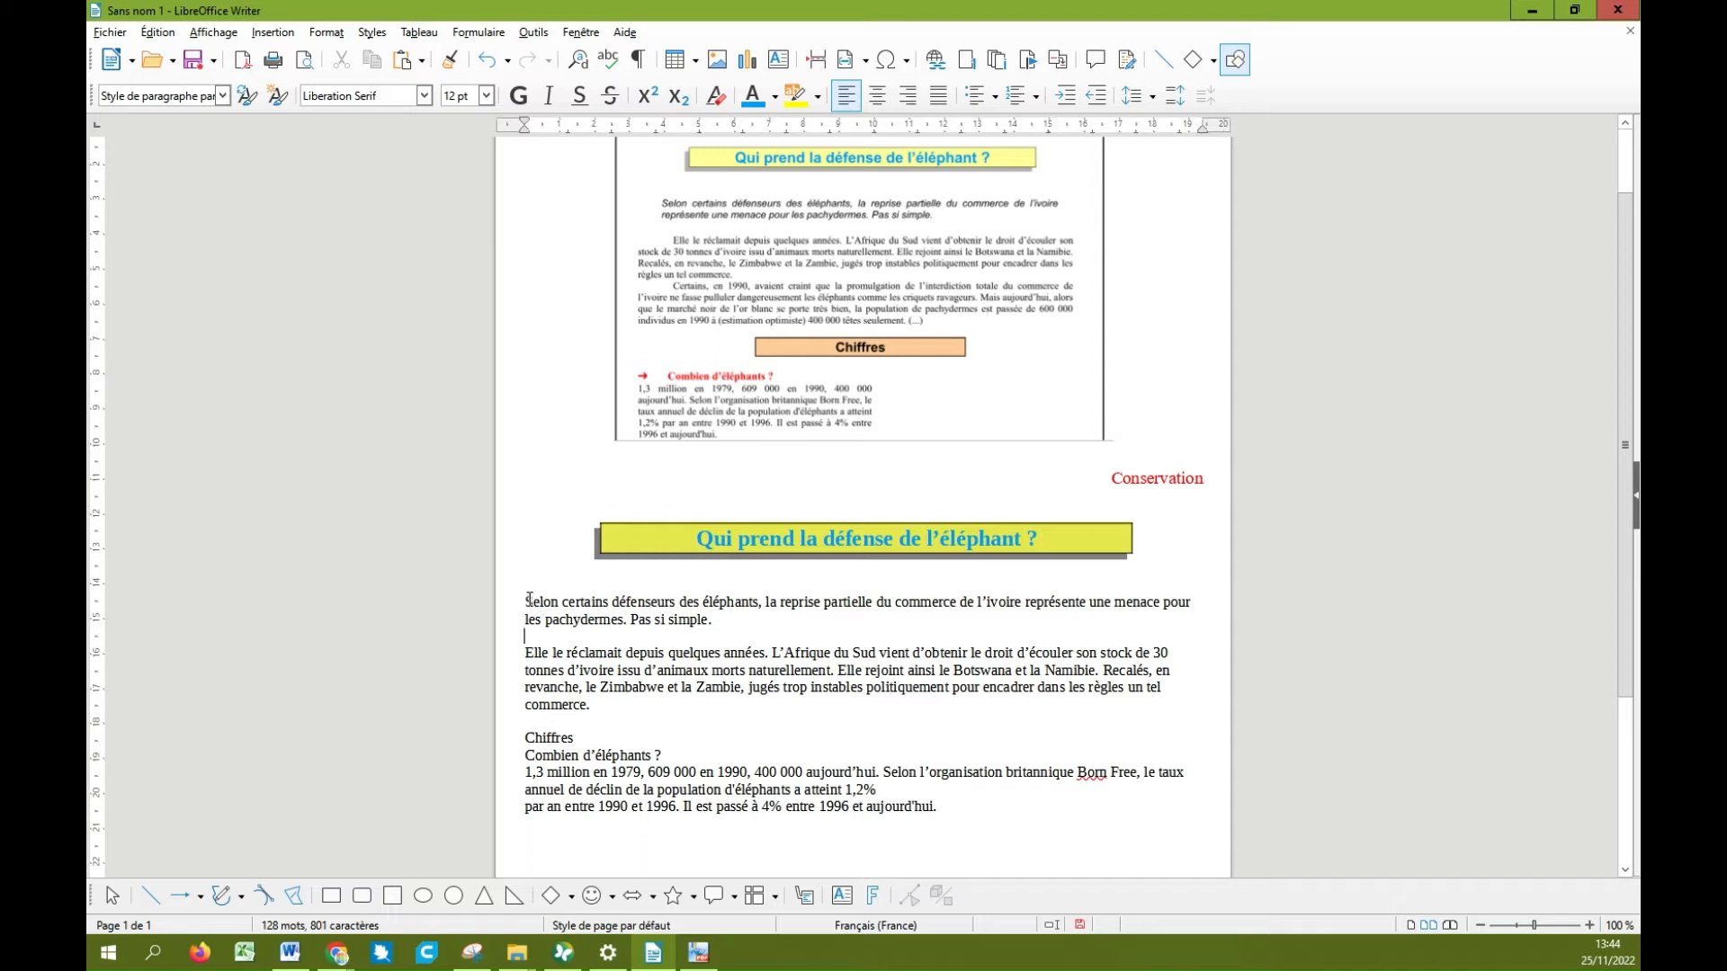
Step: Italicize the introductory paragraph "Selon certains défenseurs des éléphants" and set its indents before and after the text to 1 cm
triple_click(589, 599)
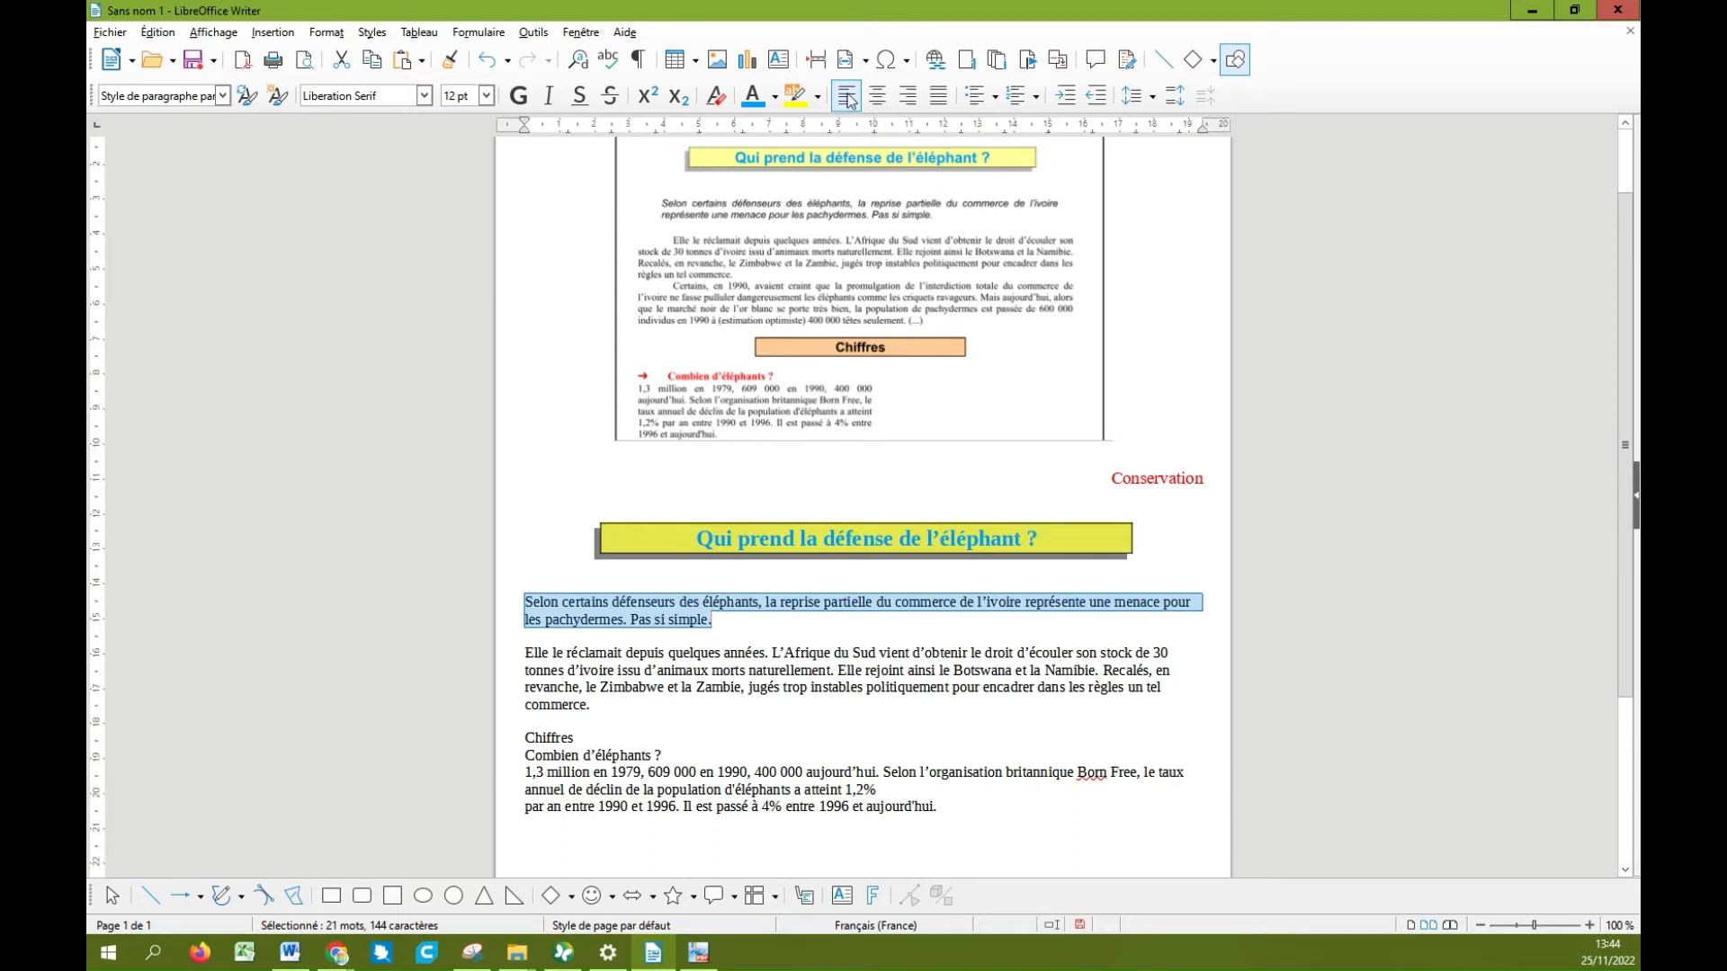
left_click(548, 95)
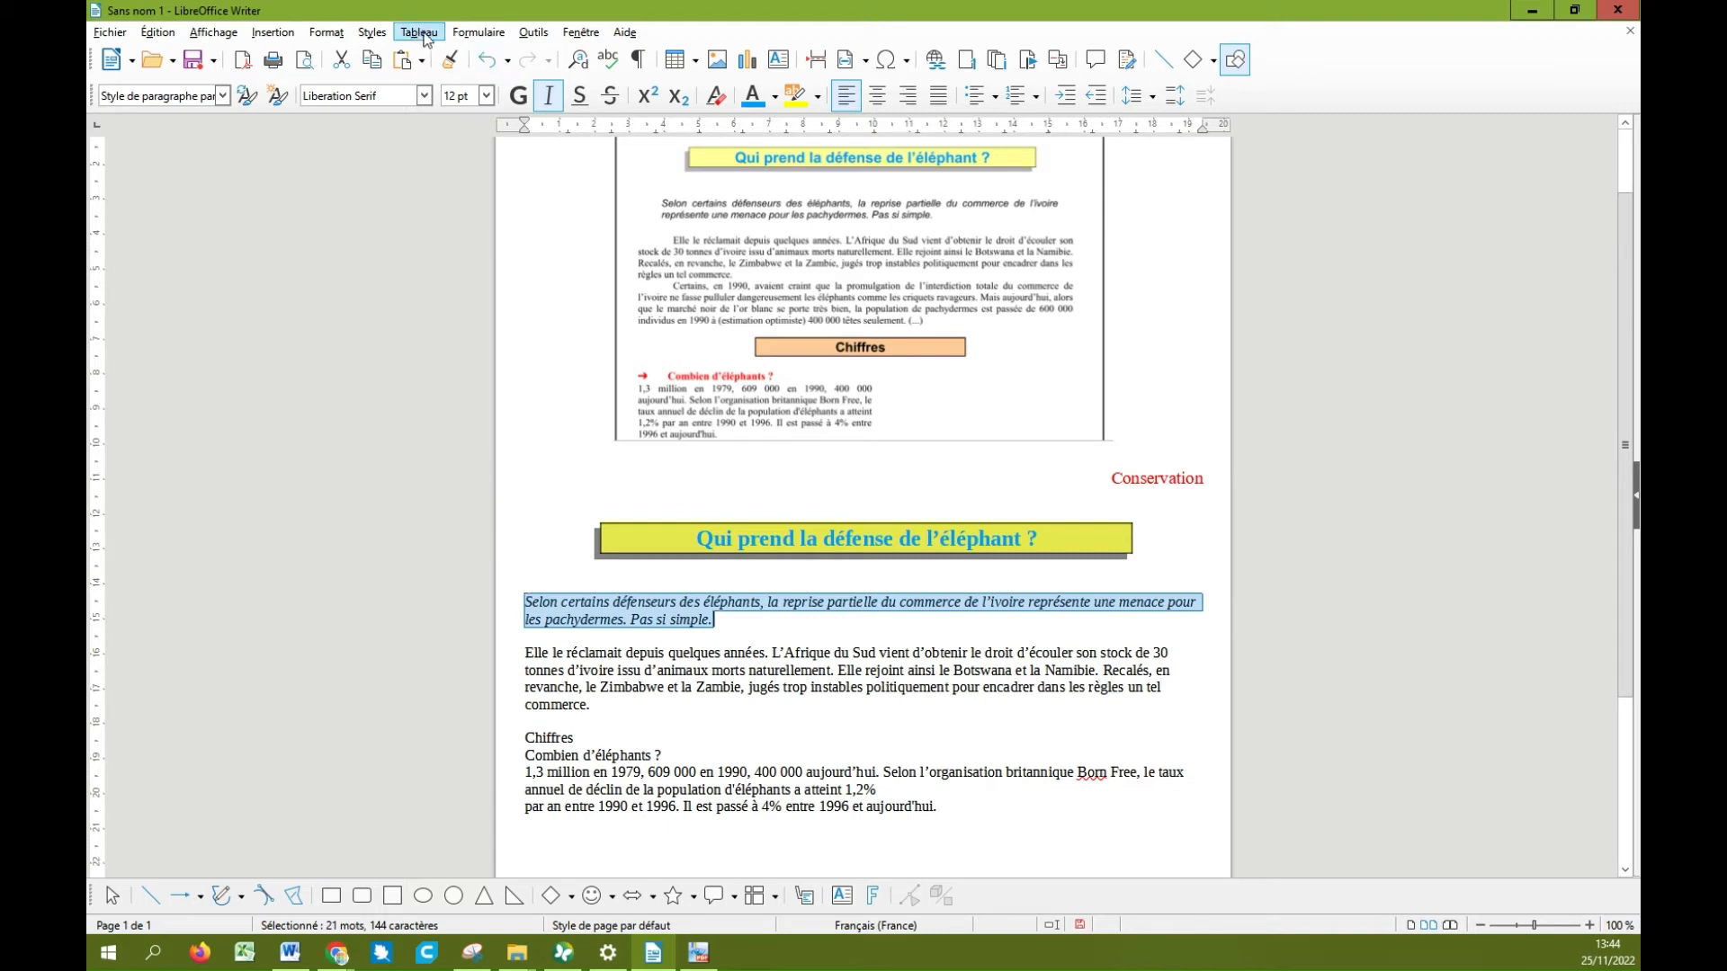
left_click(323, 34)
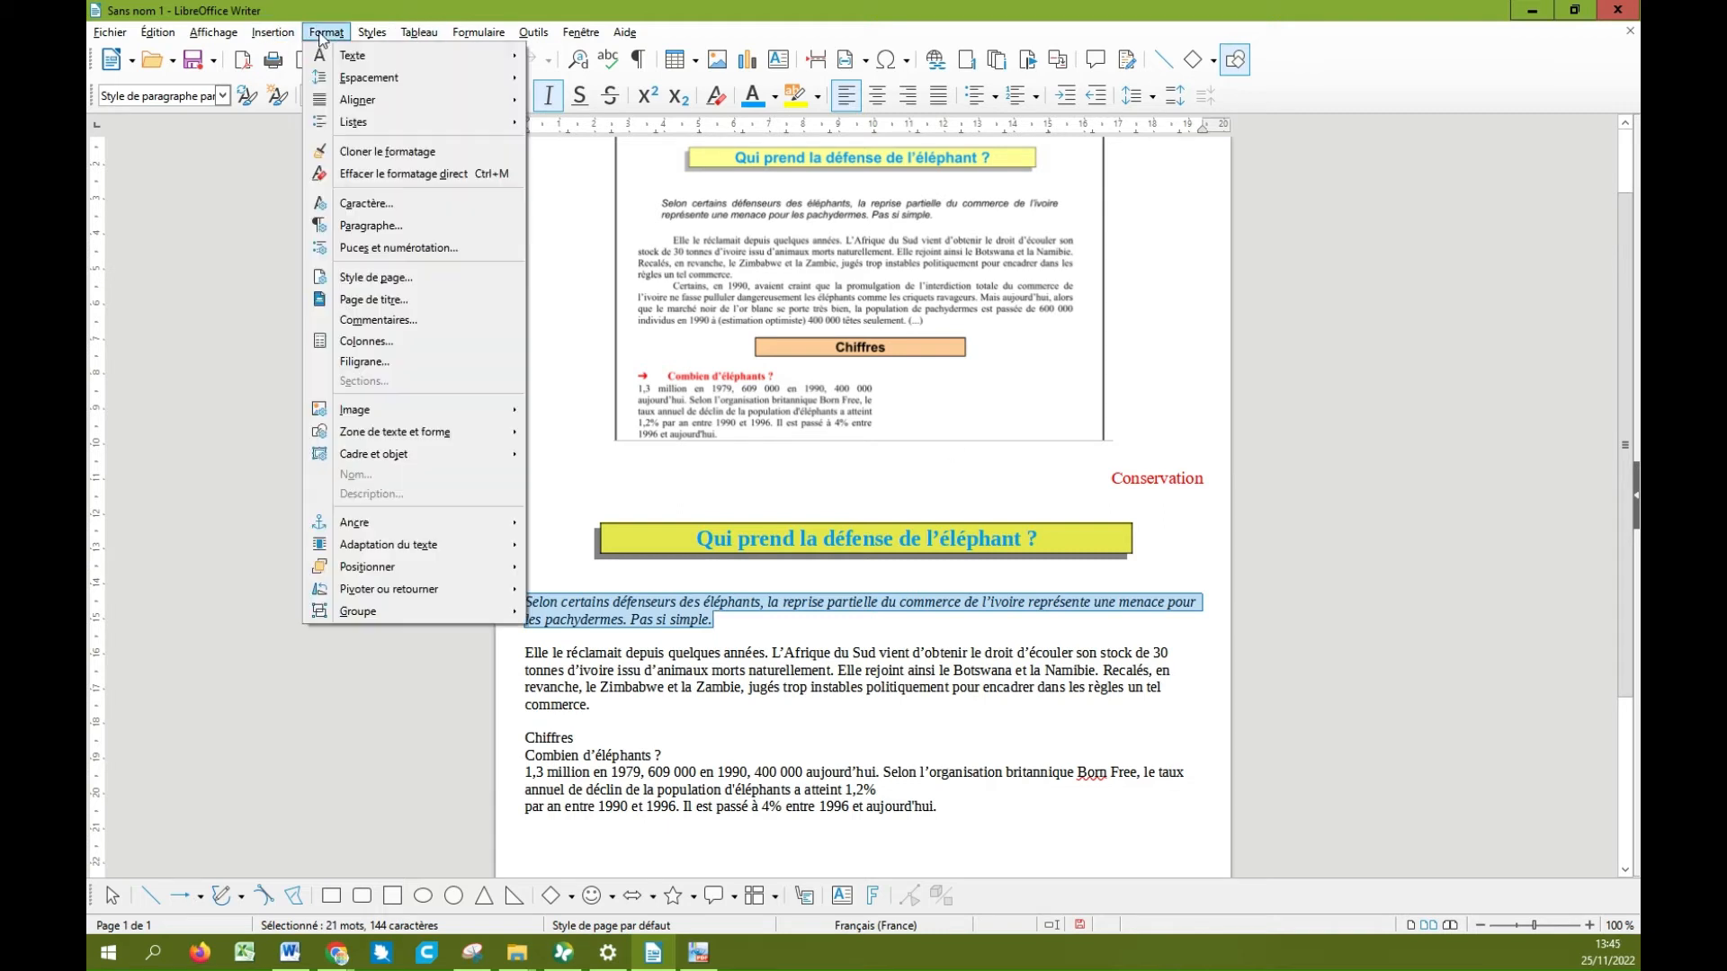
left_click(378, 227)
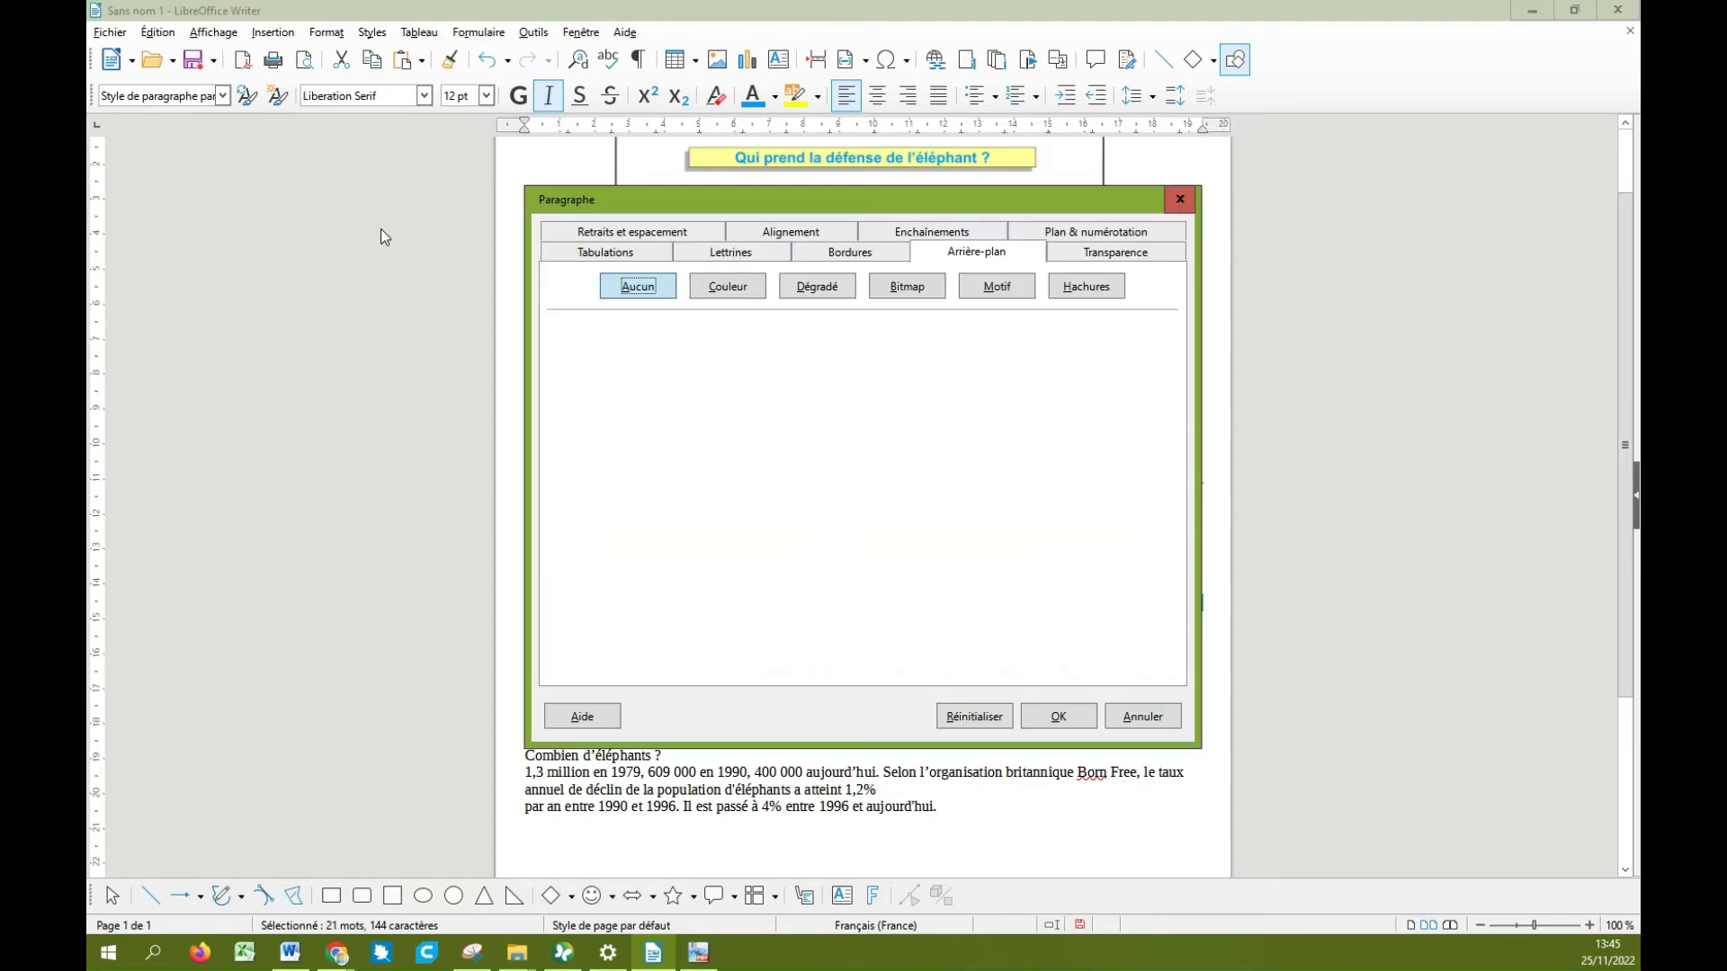
left_click(676, 236)
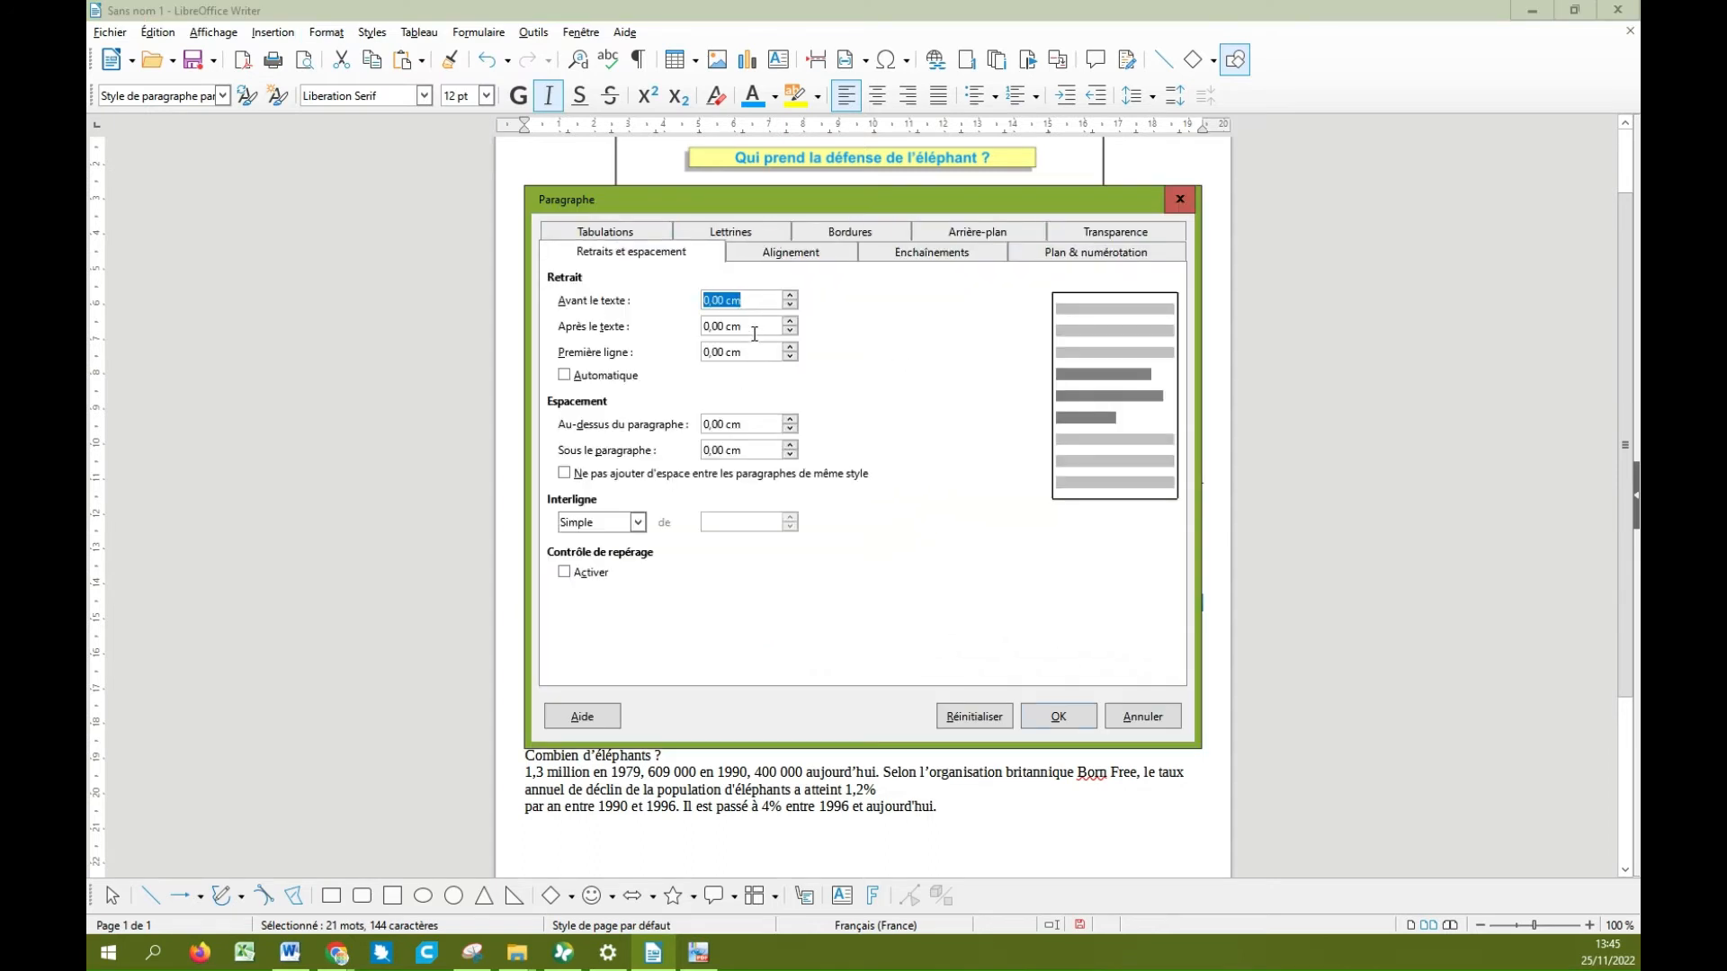
type("1")
key("Tab")
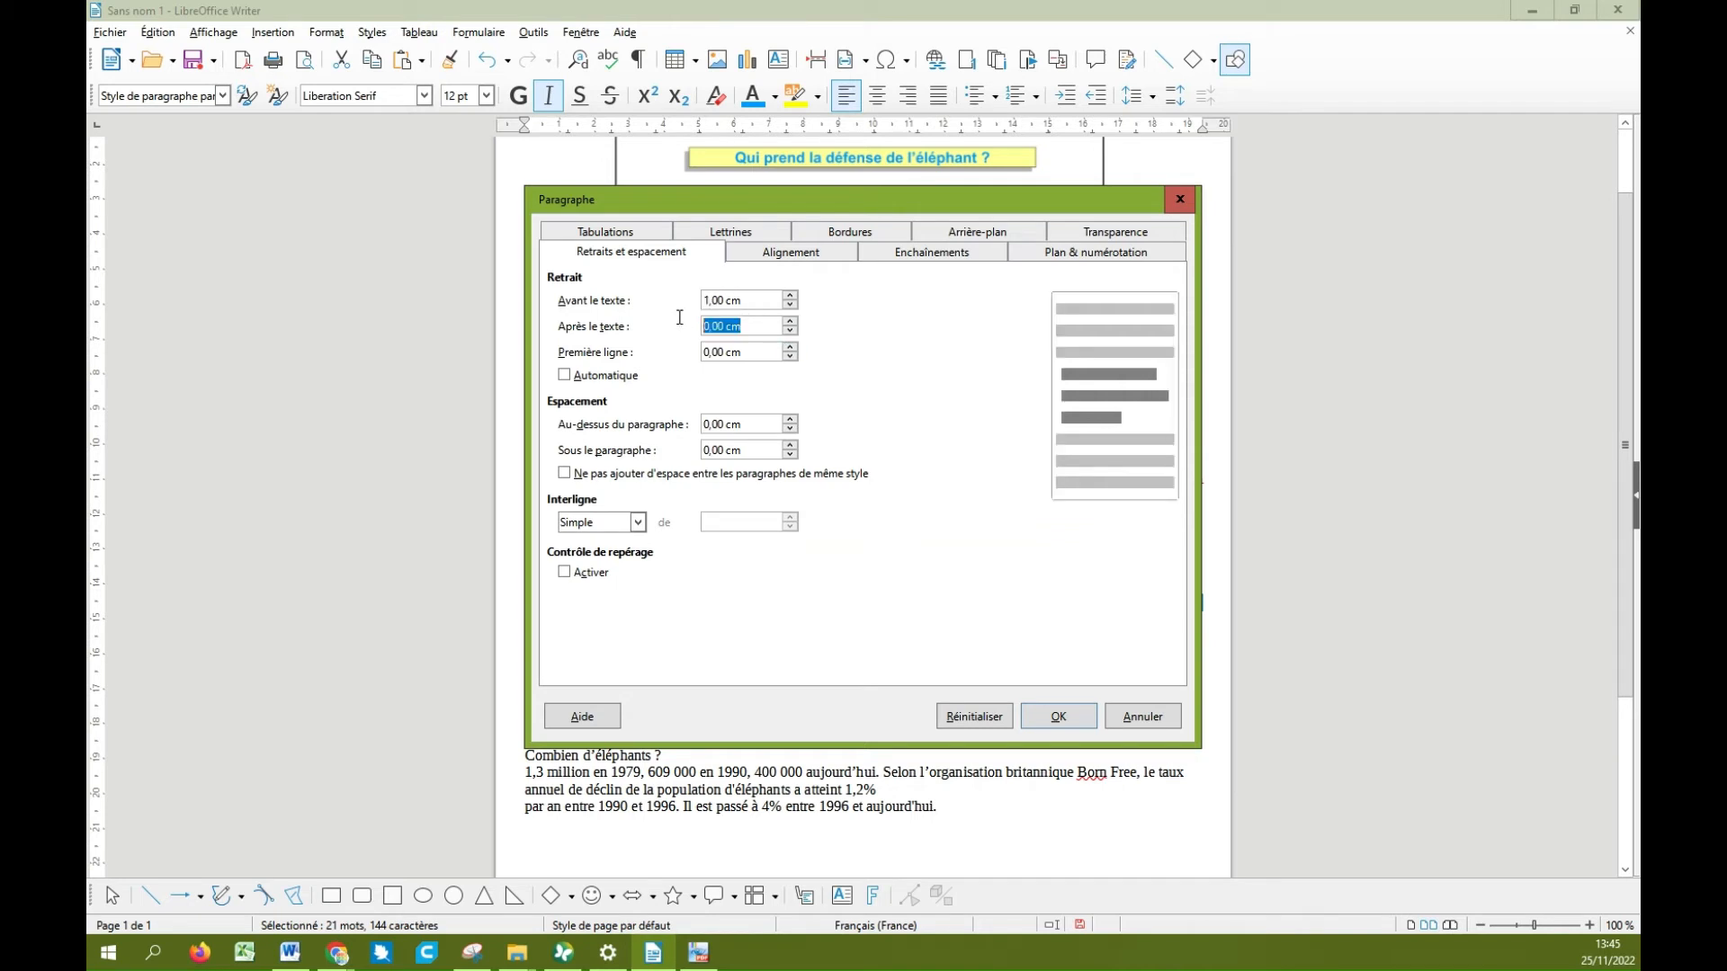
type("1")
Step: Set the introductory paragraph's spacing above to 0,50 cm, increase the spacing below it, and apply the paragraph settings
left_click(789, 421)
left_click(790, 421)
left_click(790, 421)
left_click(790, 421)
left_click(789, 421)
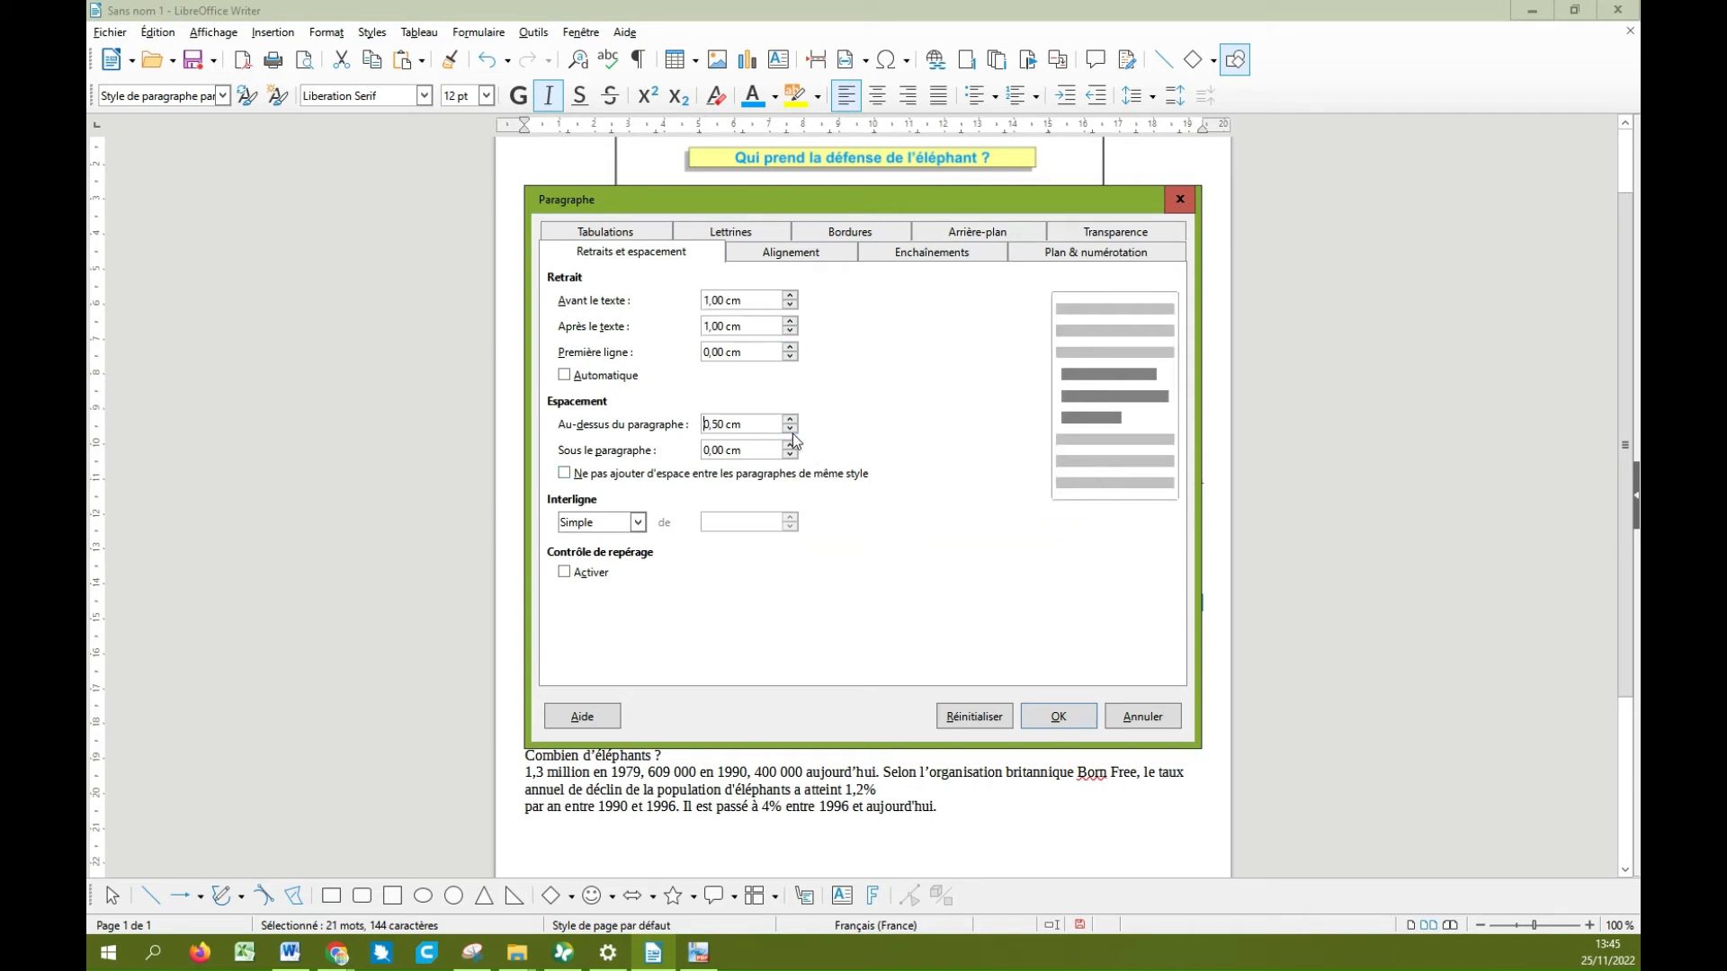
left_click(791, 446)
left_click(790, 446)
left_click(791, 446)
left_click(1068, 717)
left_click(976, 674)
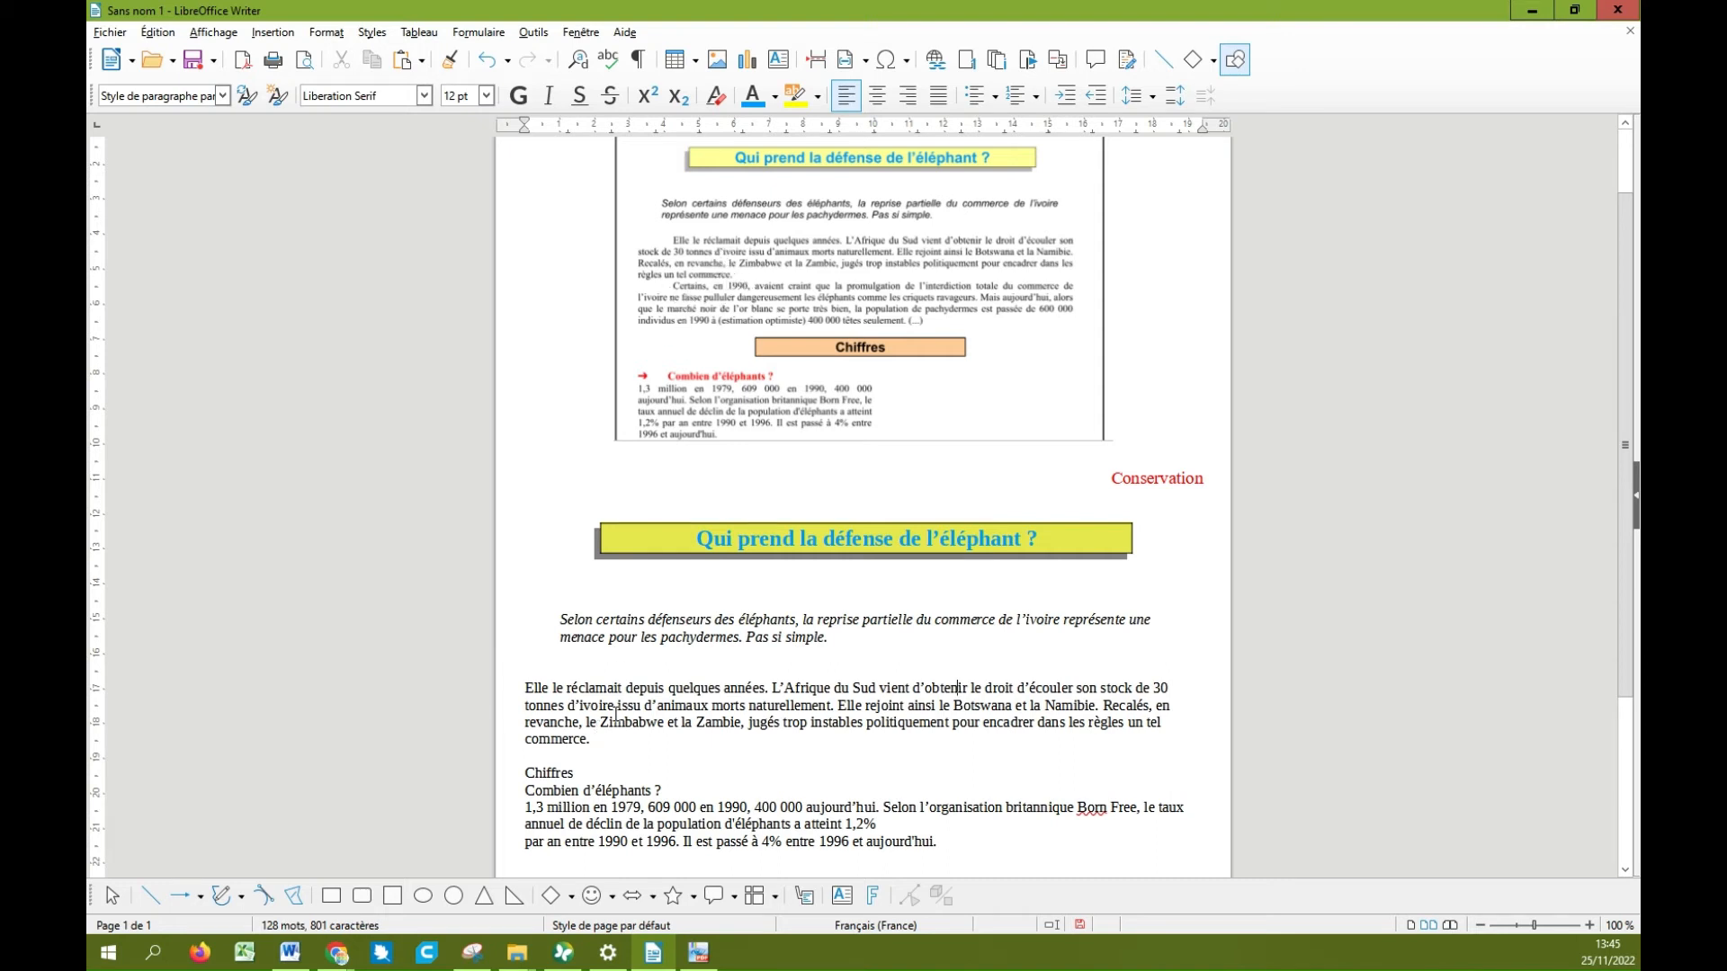
Step: Change the font of the body paragraph starting "Elle le réclamait depuis quelques années" to Times New Roman
left_click_drag(525, 689, 643, 743)
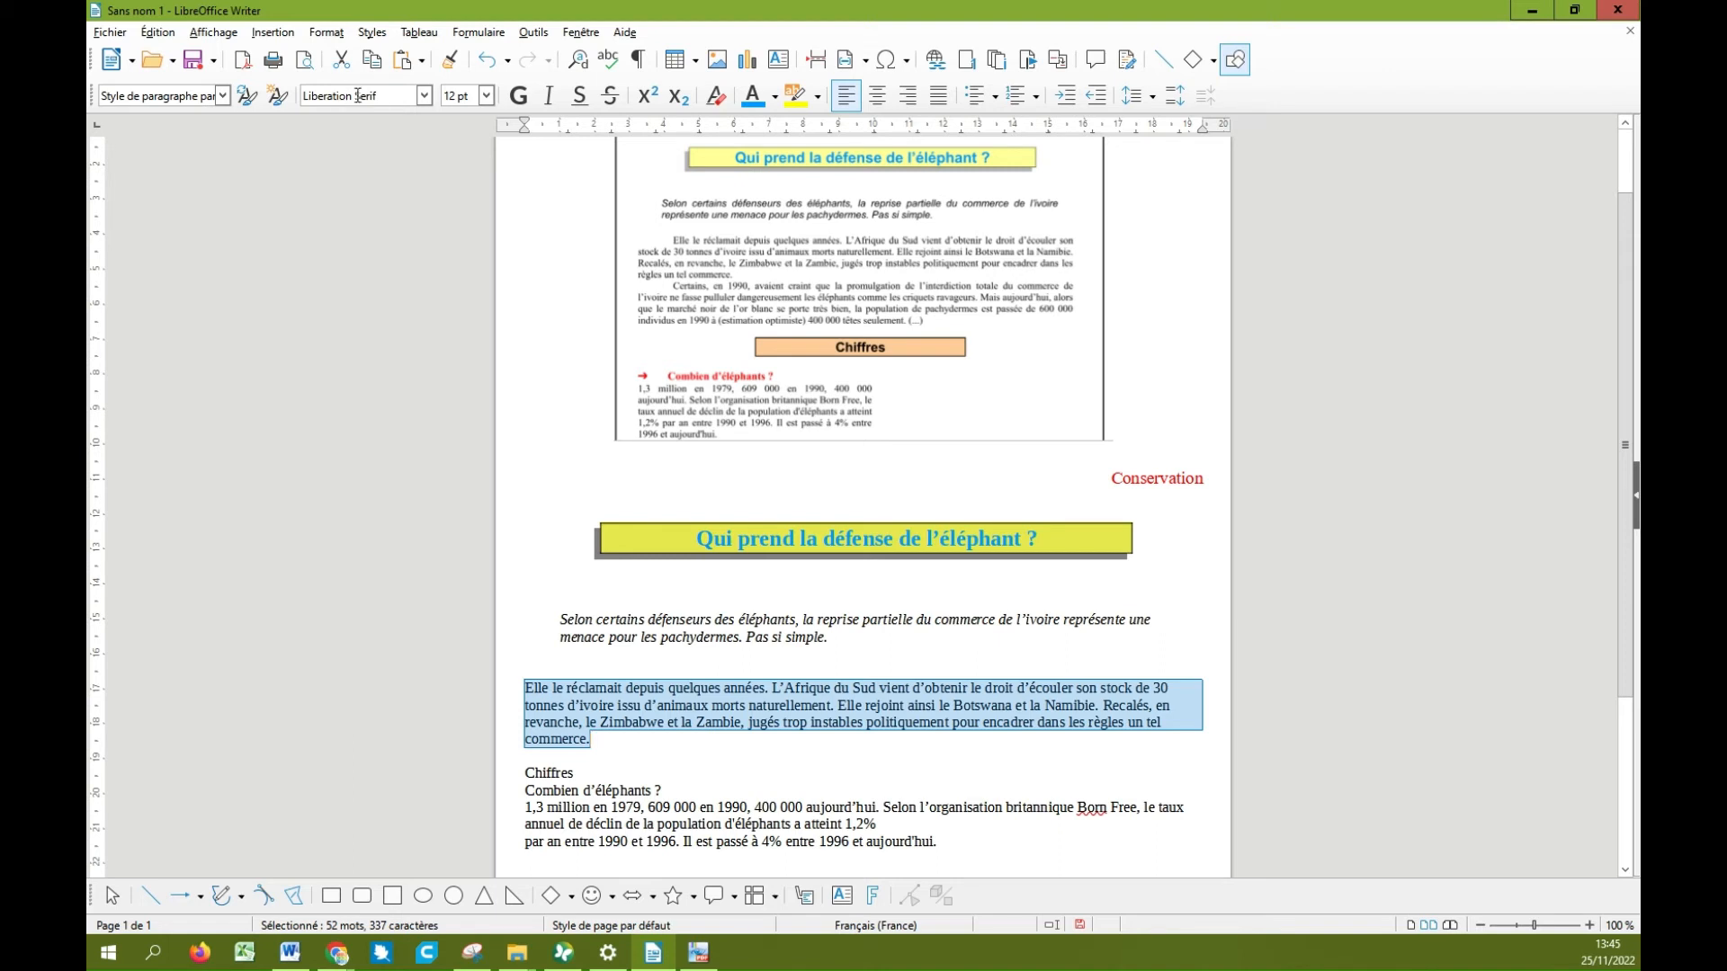
left_click(424, 95)
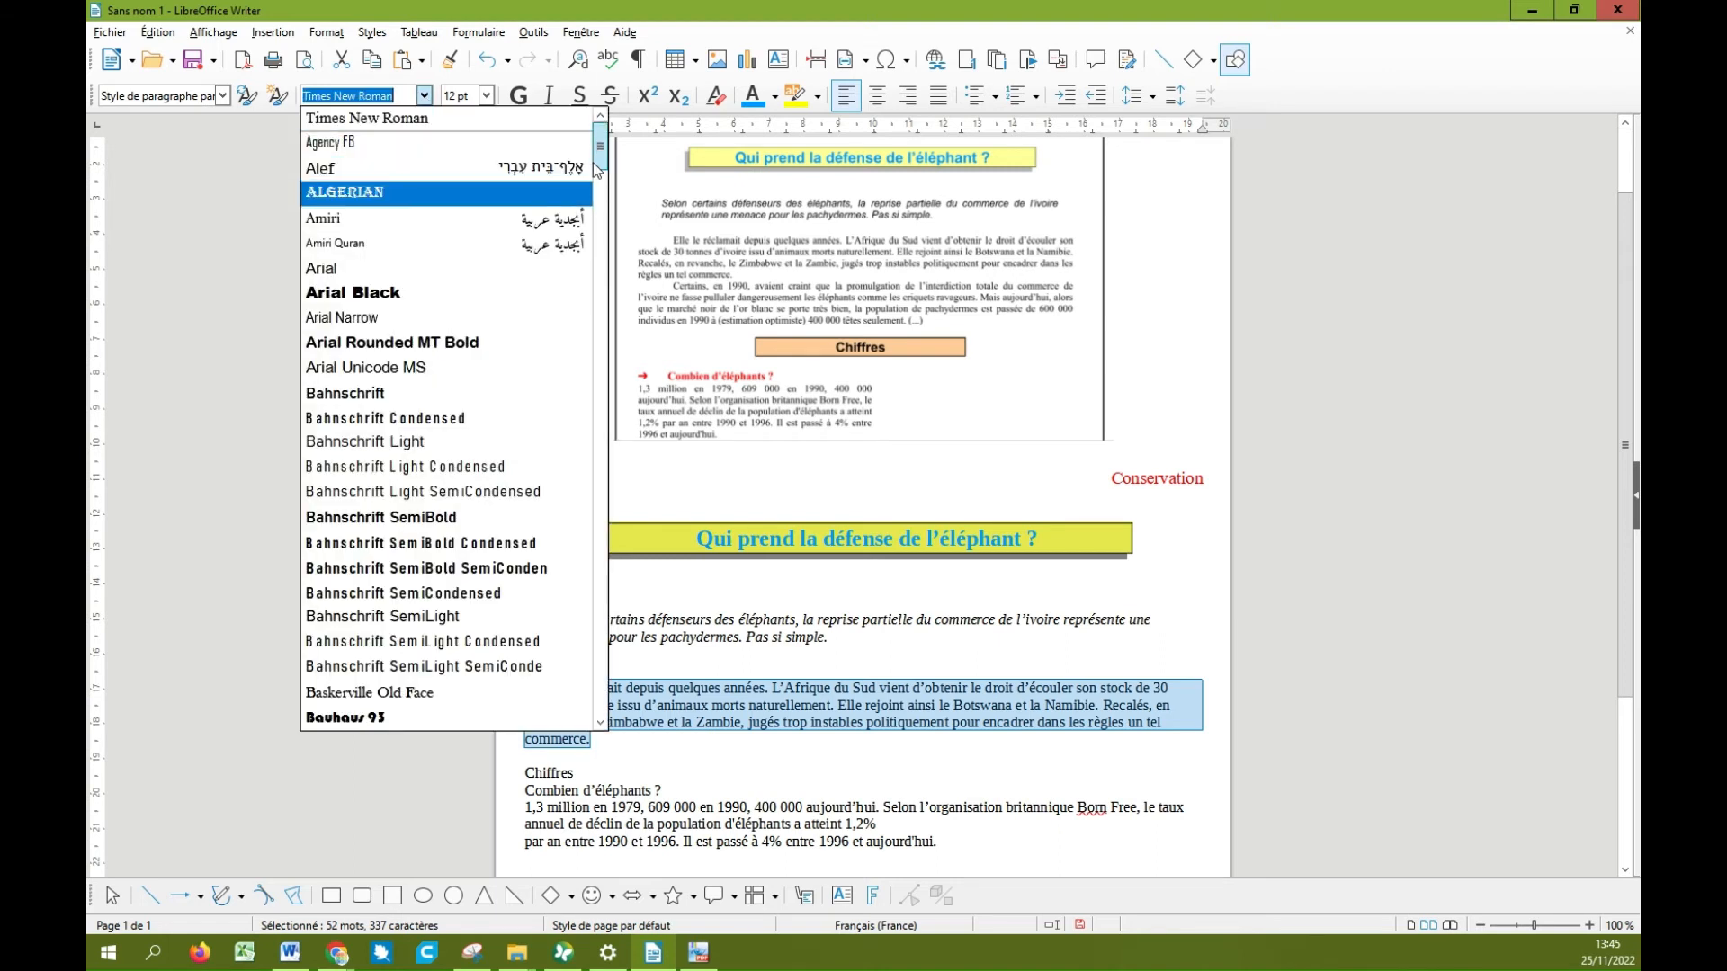
scroll(595, 170, "down", 1)
scroll(595, 170, "up", 1)
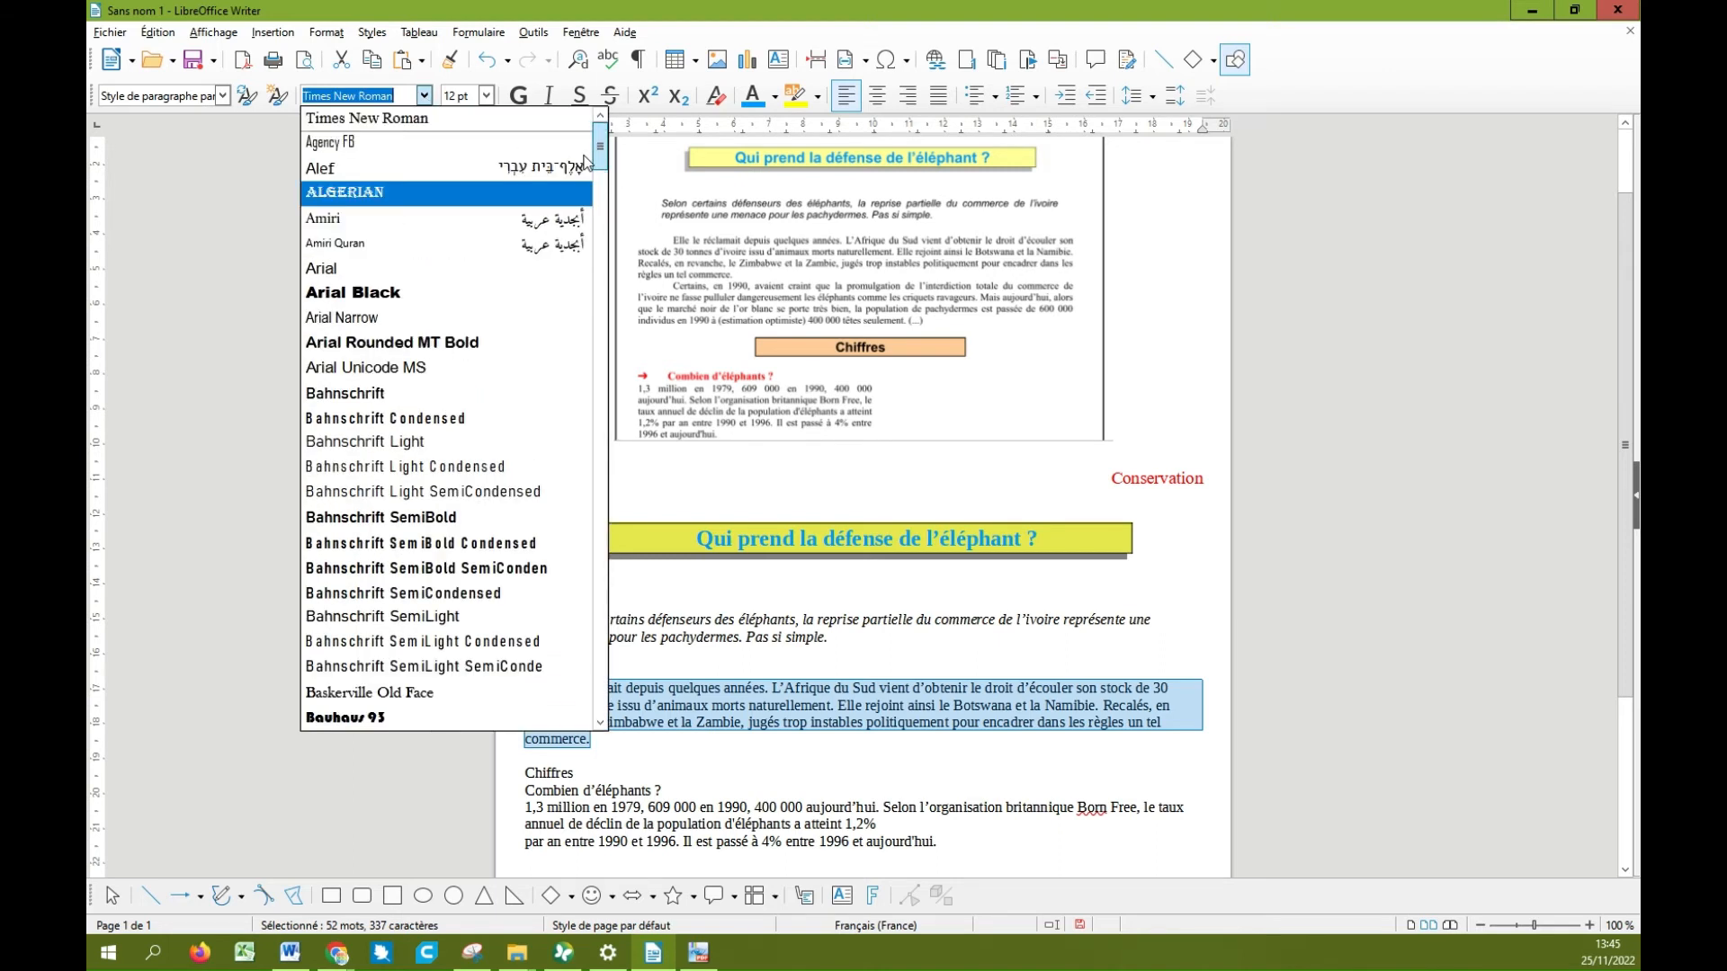
left_click(488, 125)
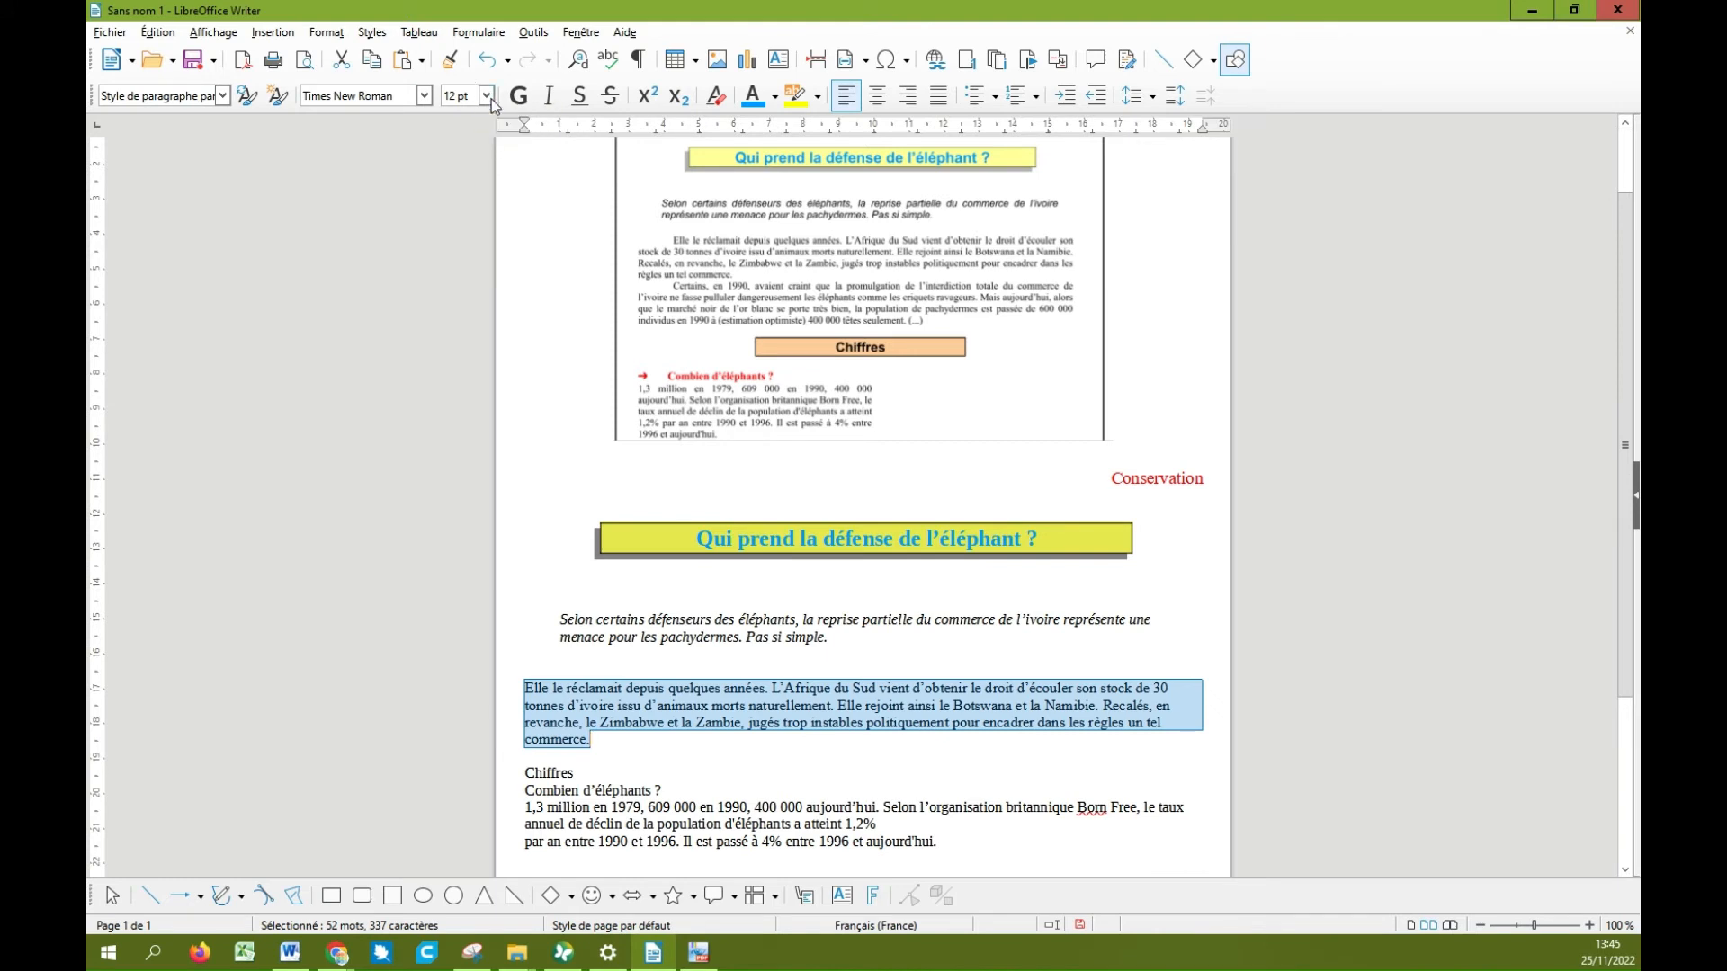
Step: Give the "Elle le réclamait" body paragraph a first-line indent of 1,50 cm
left_click(327, 33)
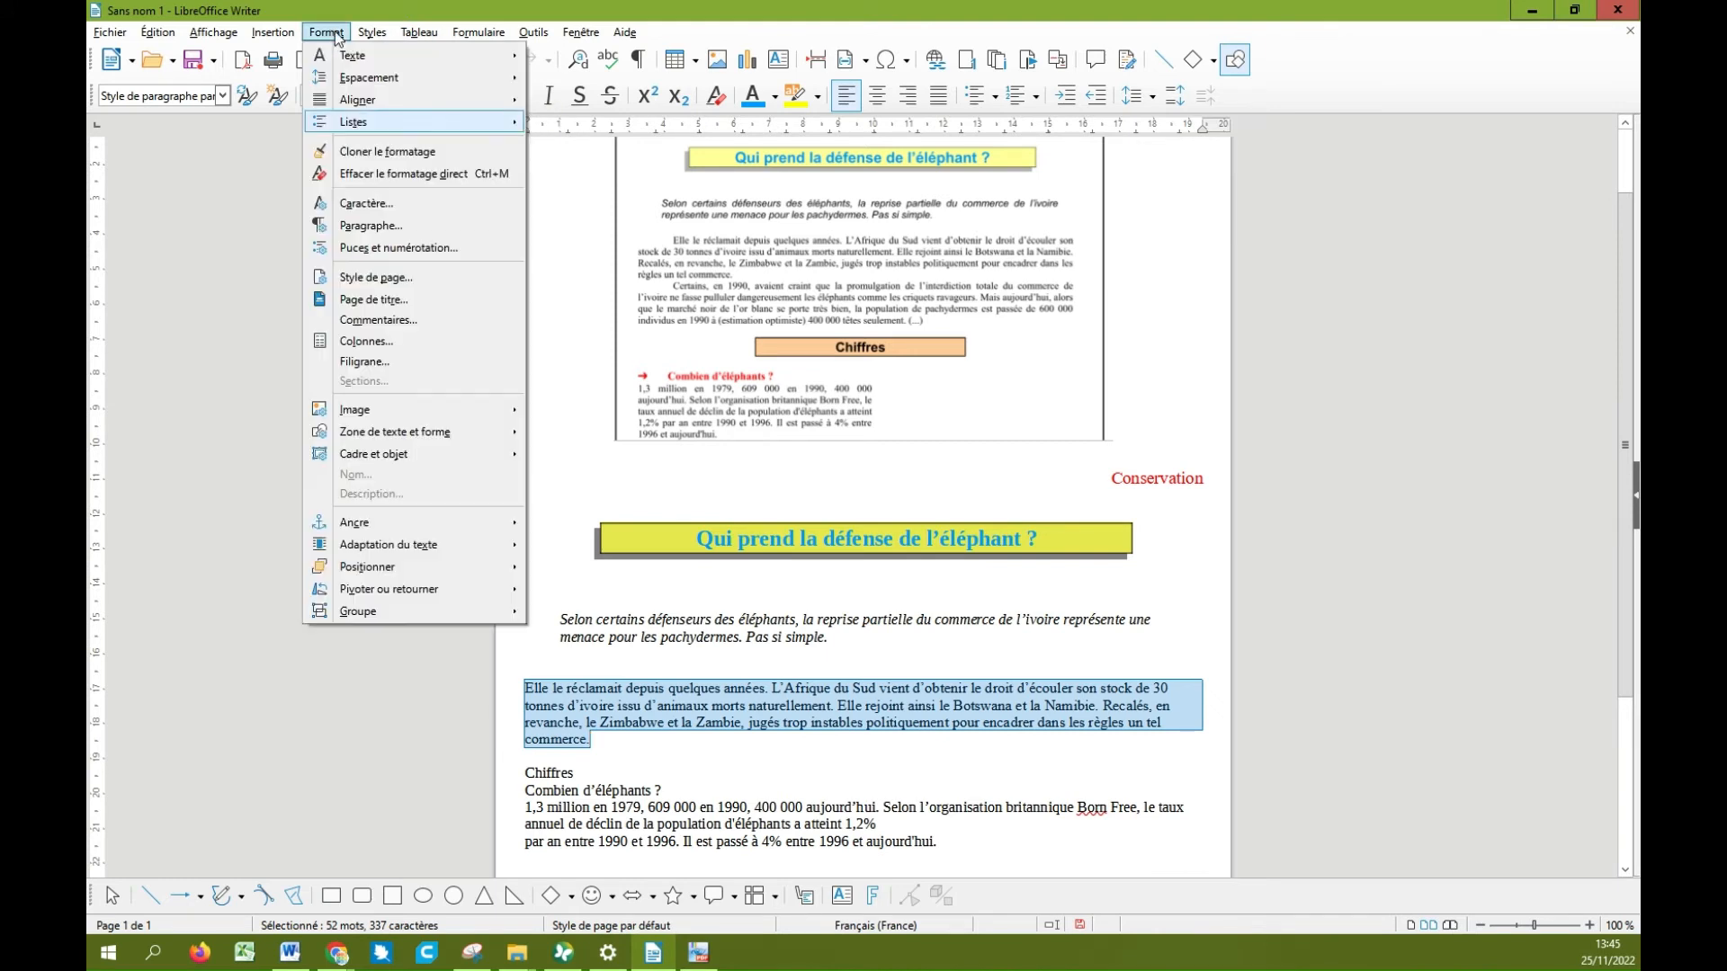
left_click(363, 226)
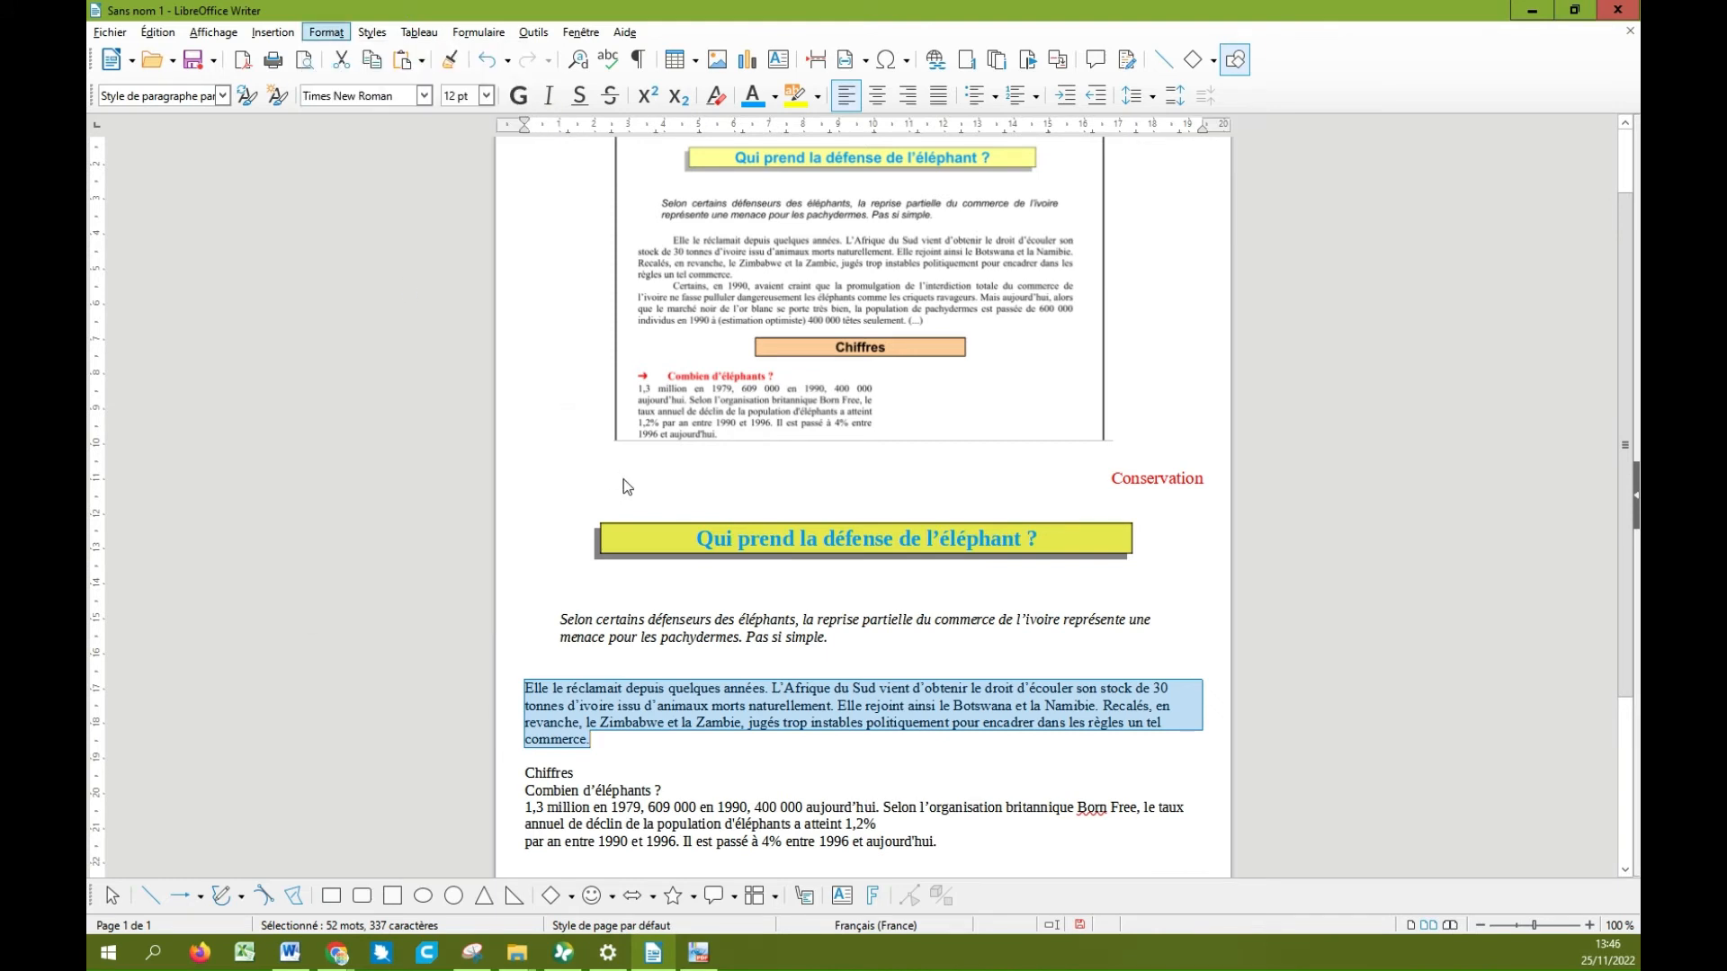
left_click_drag(733, 205, 709, 391)
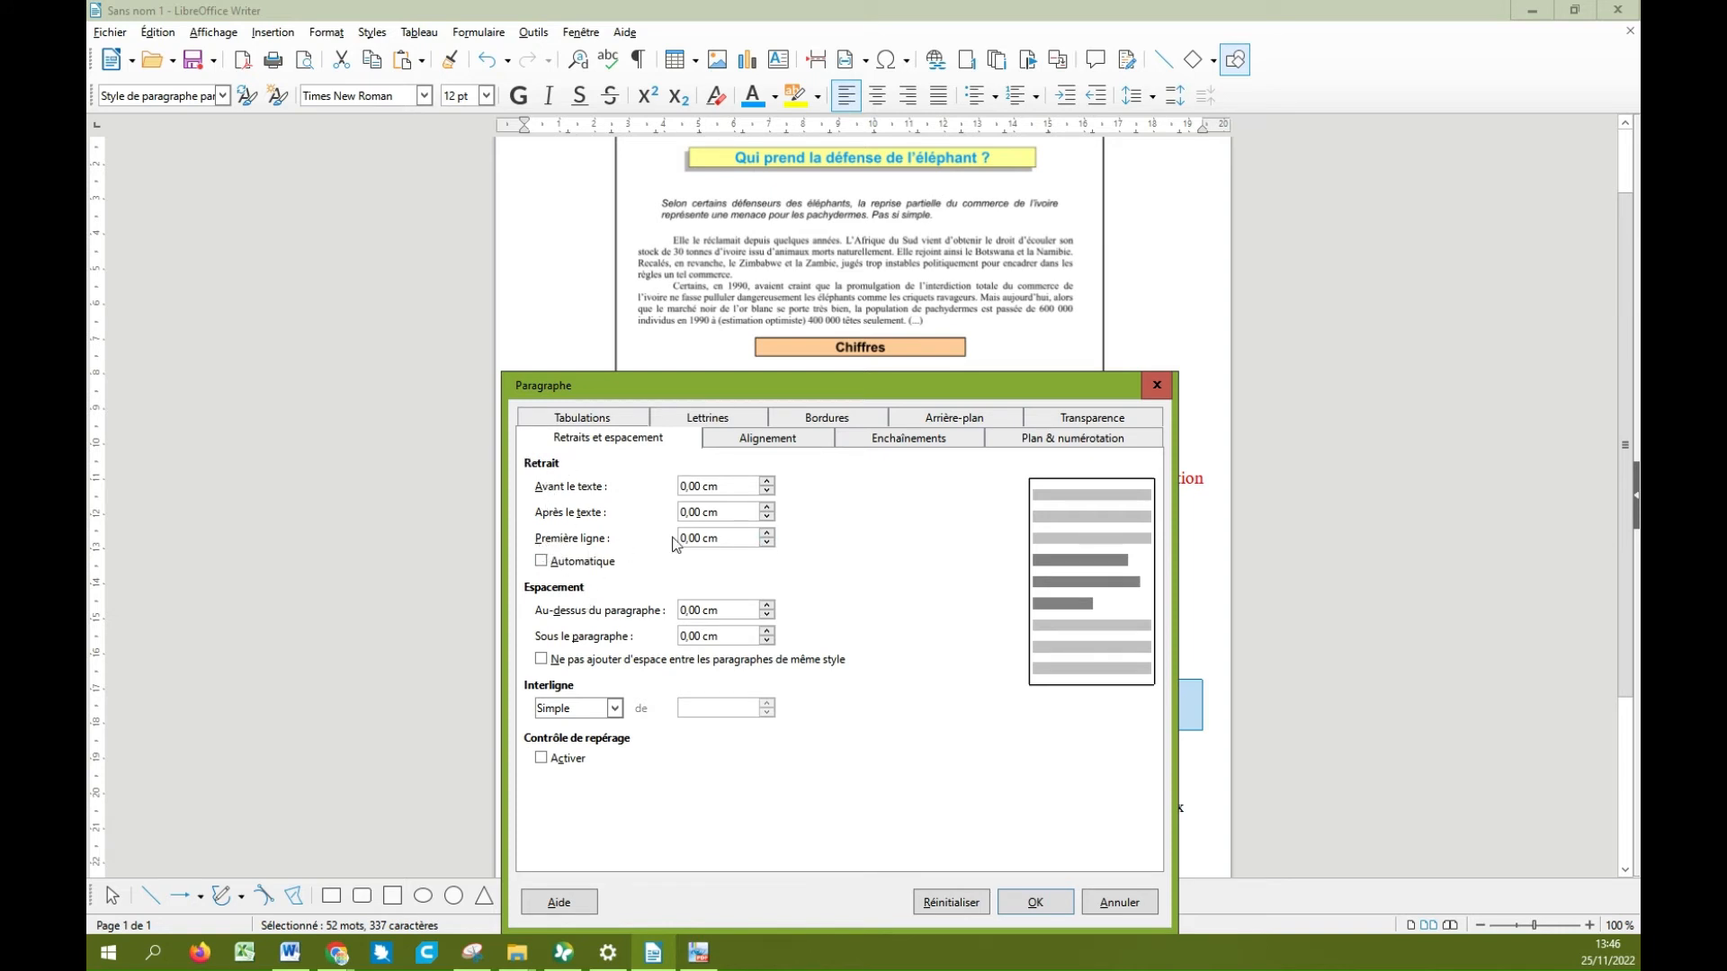
left_click(767, 533)
left_click(767, 533)
left_click(767, 533)
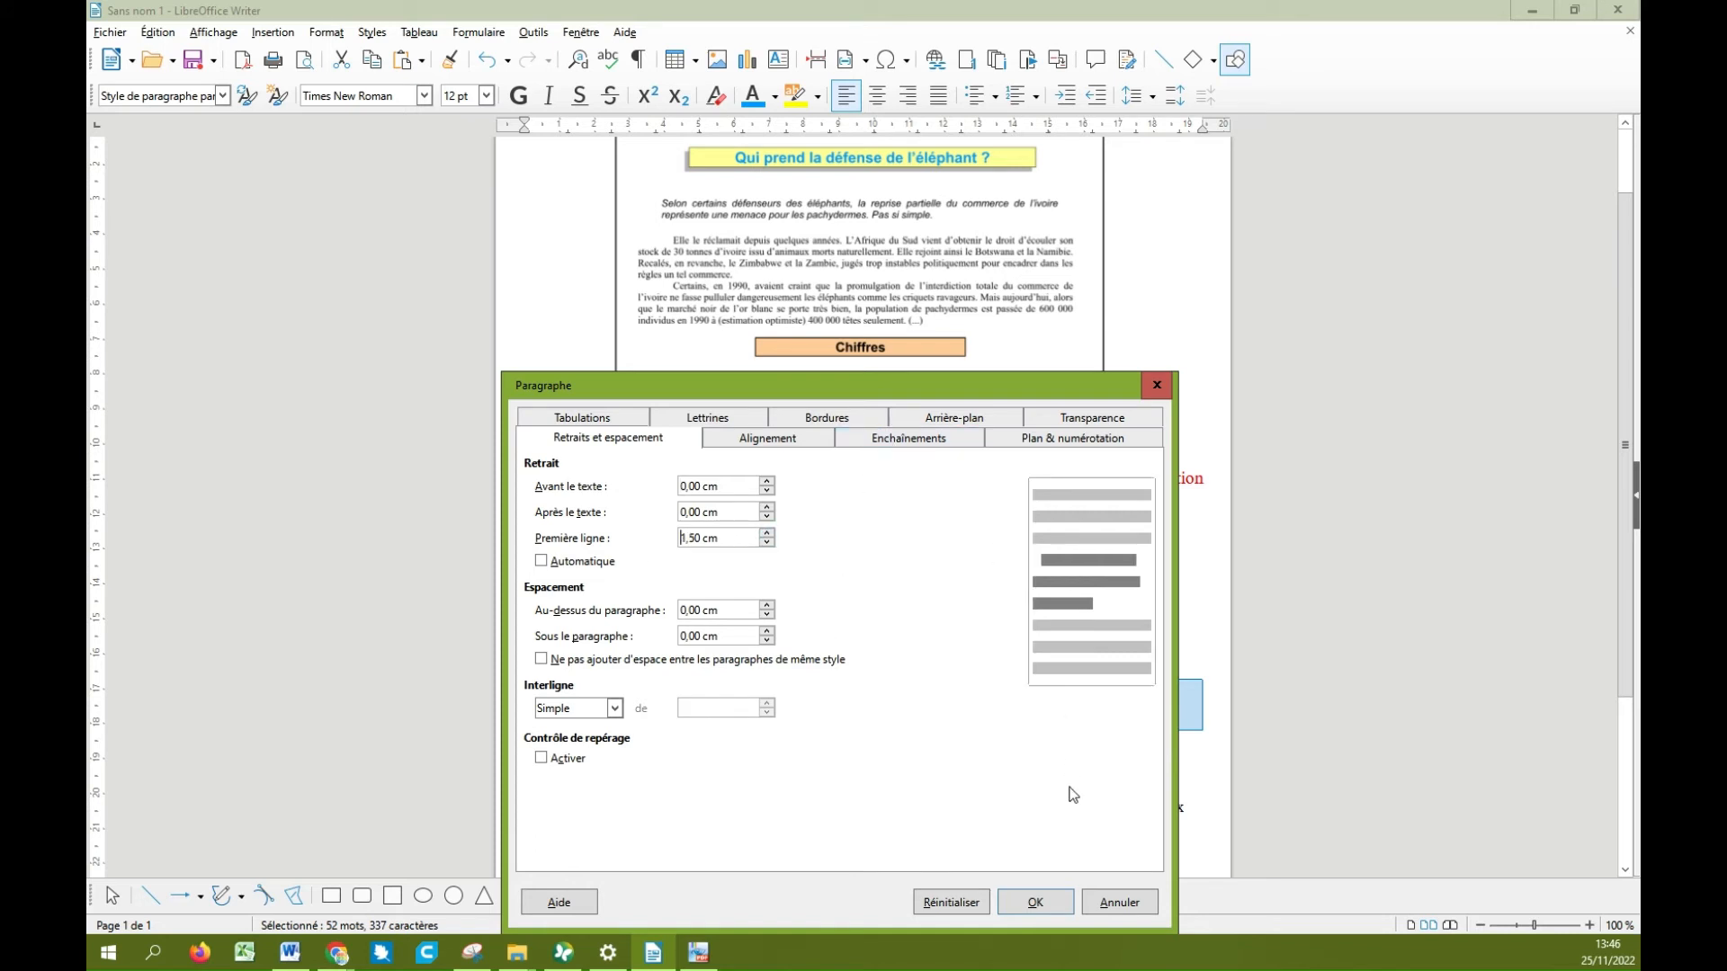
left_click(1057, 902)
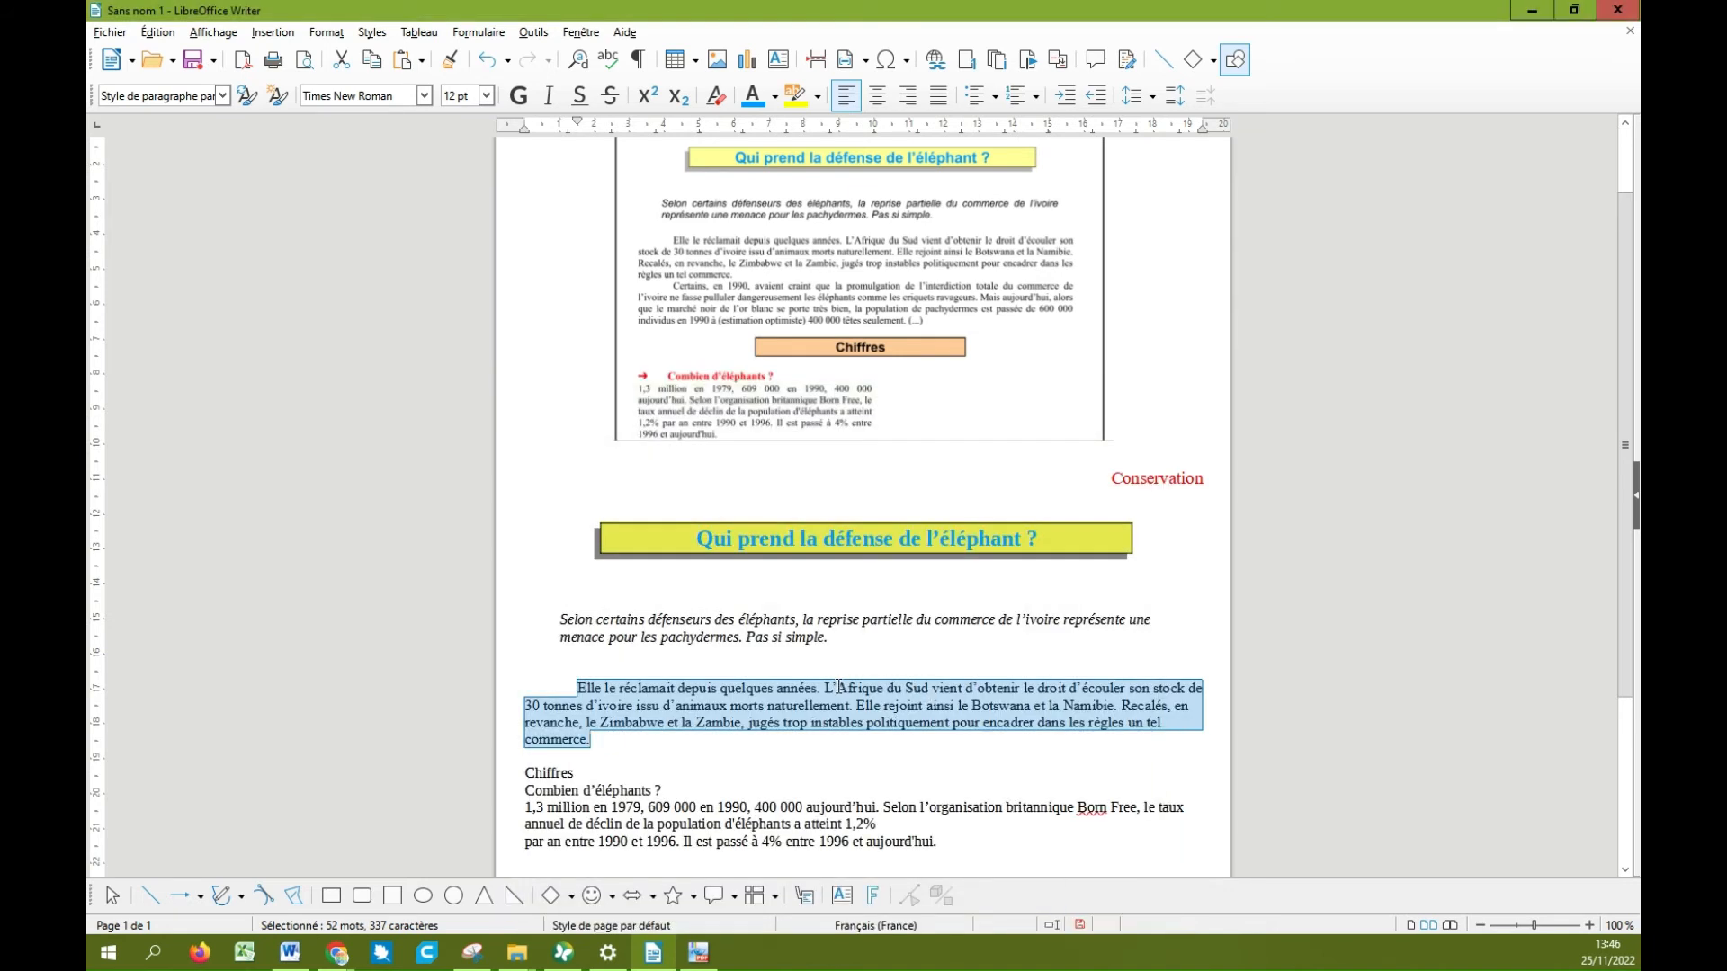
left_click(700, 722)
left_click(578, 689)
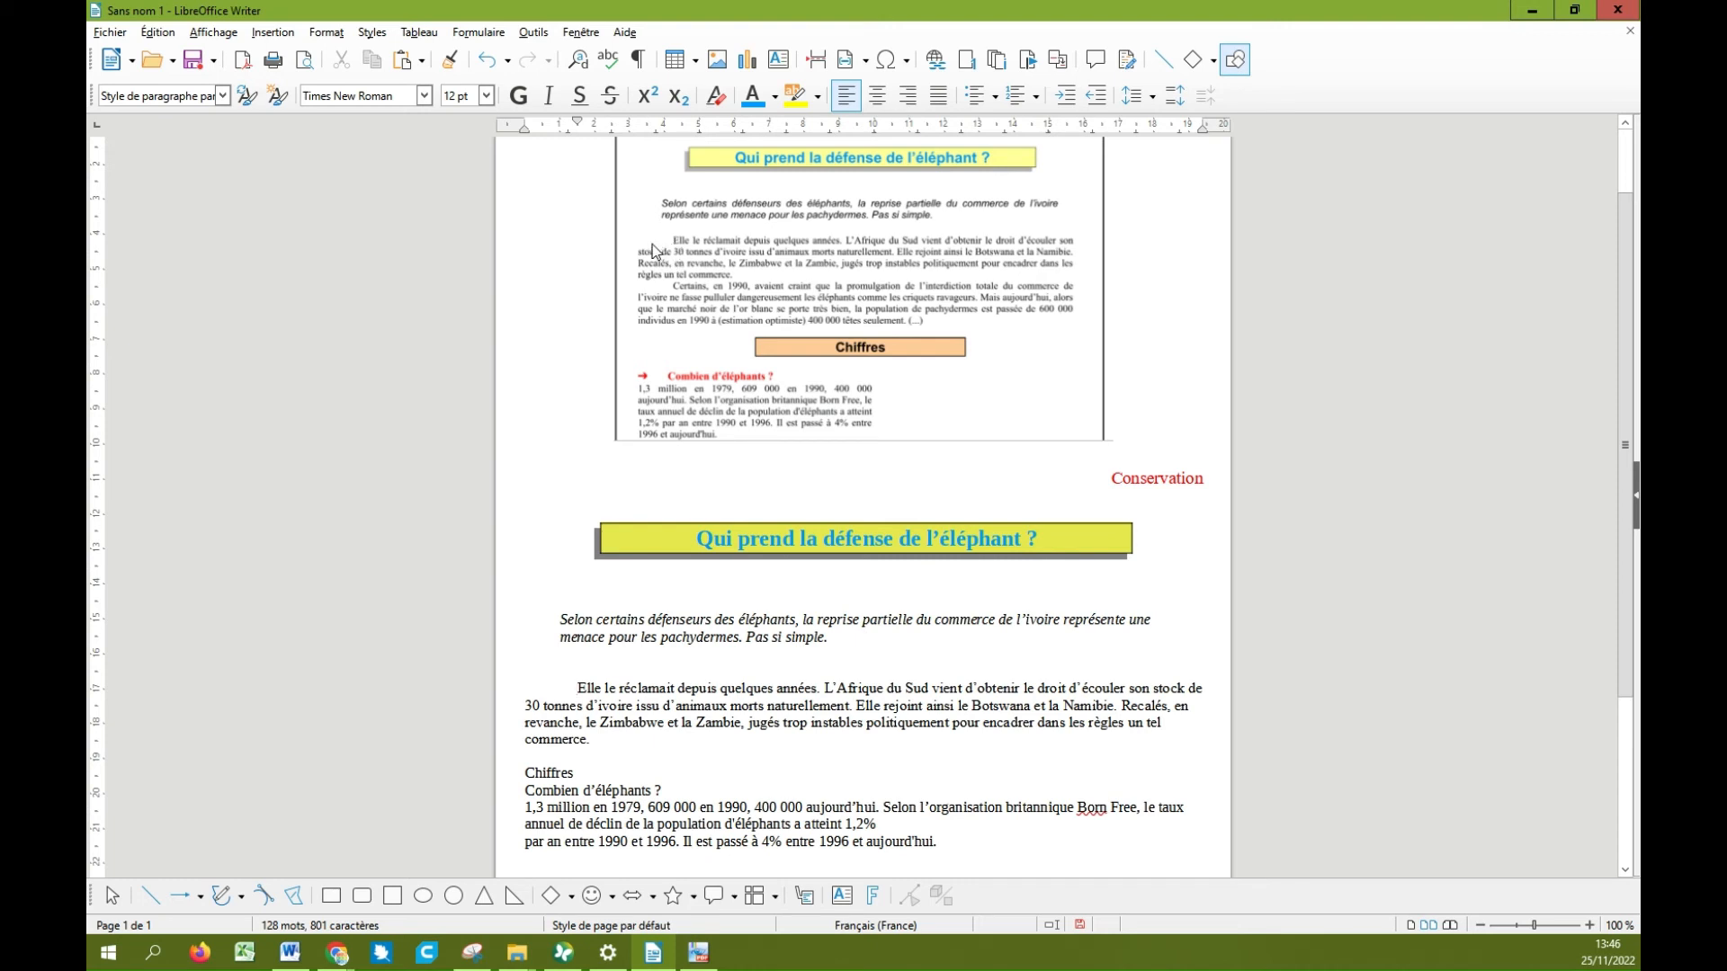
Step: Color the subheading "Combien d'éléphants ?" red
scroll(822, 515, "down", 1)
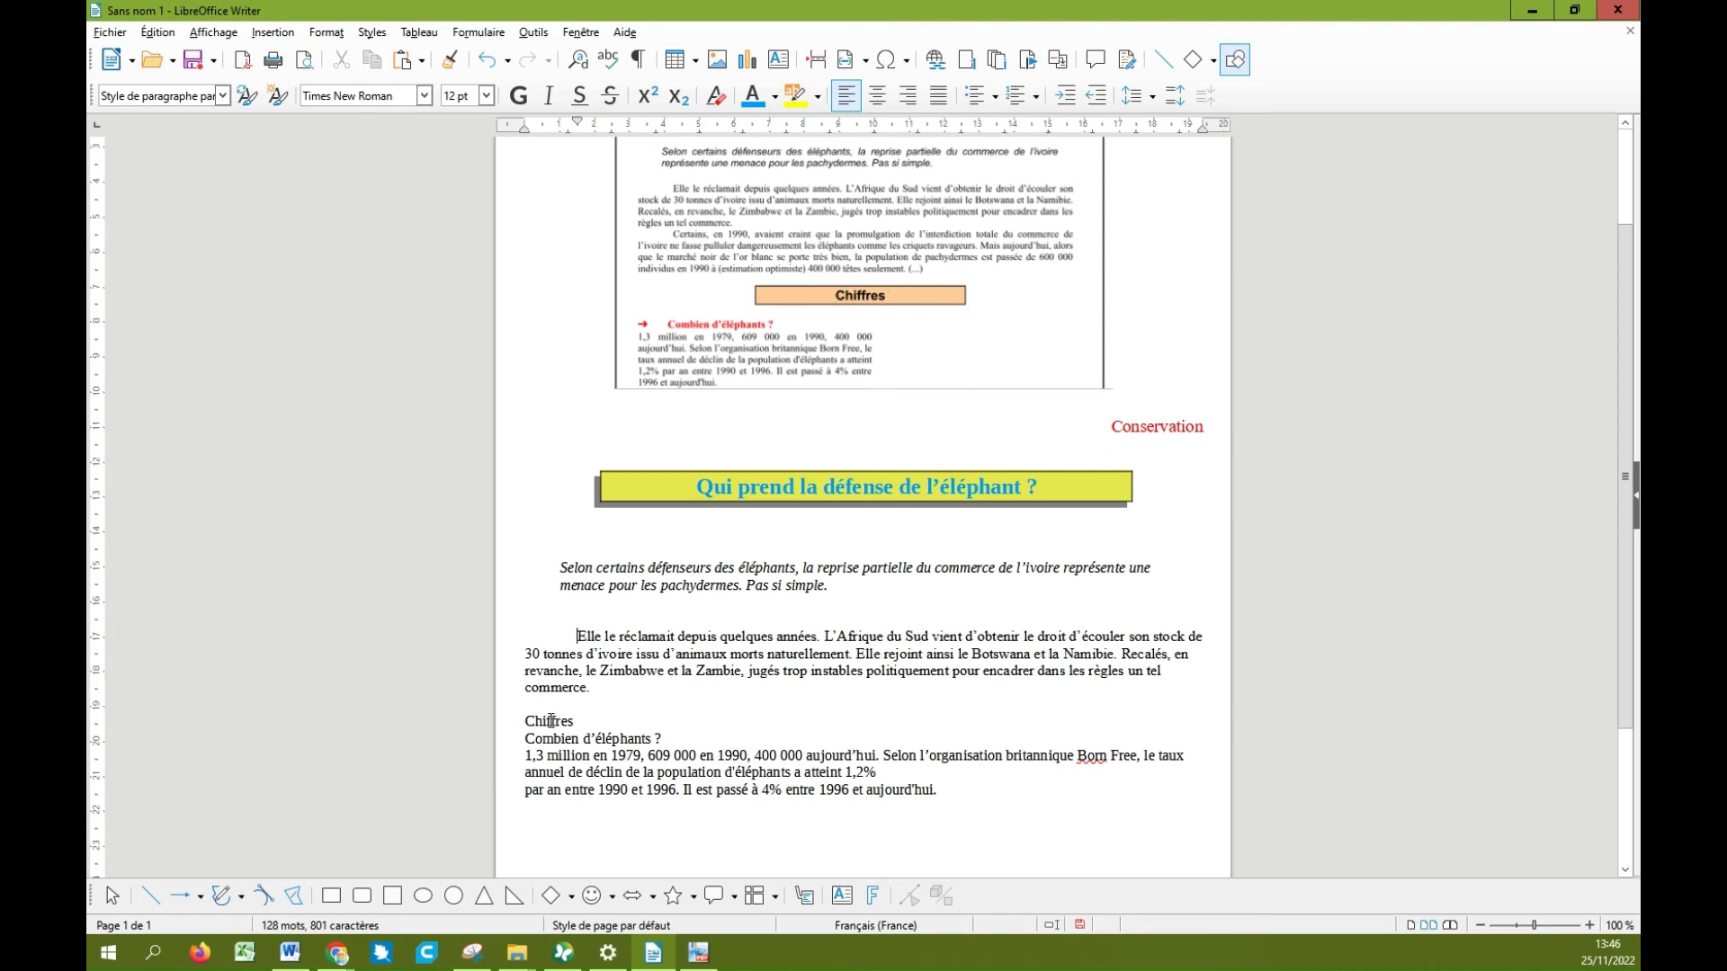
scroll(818, 333, "up", 3)
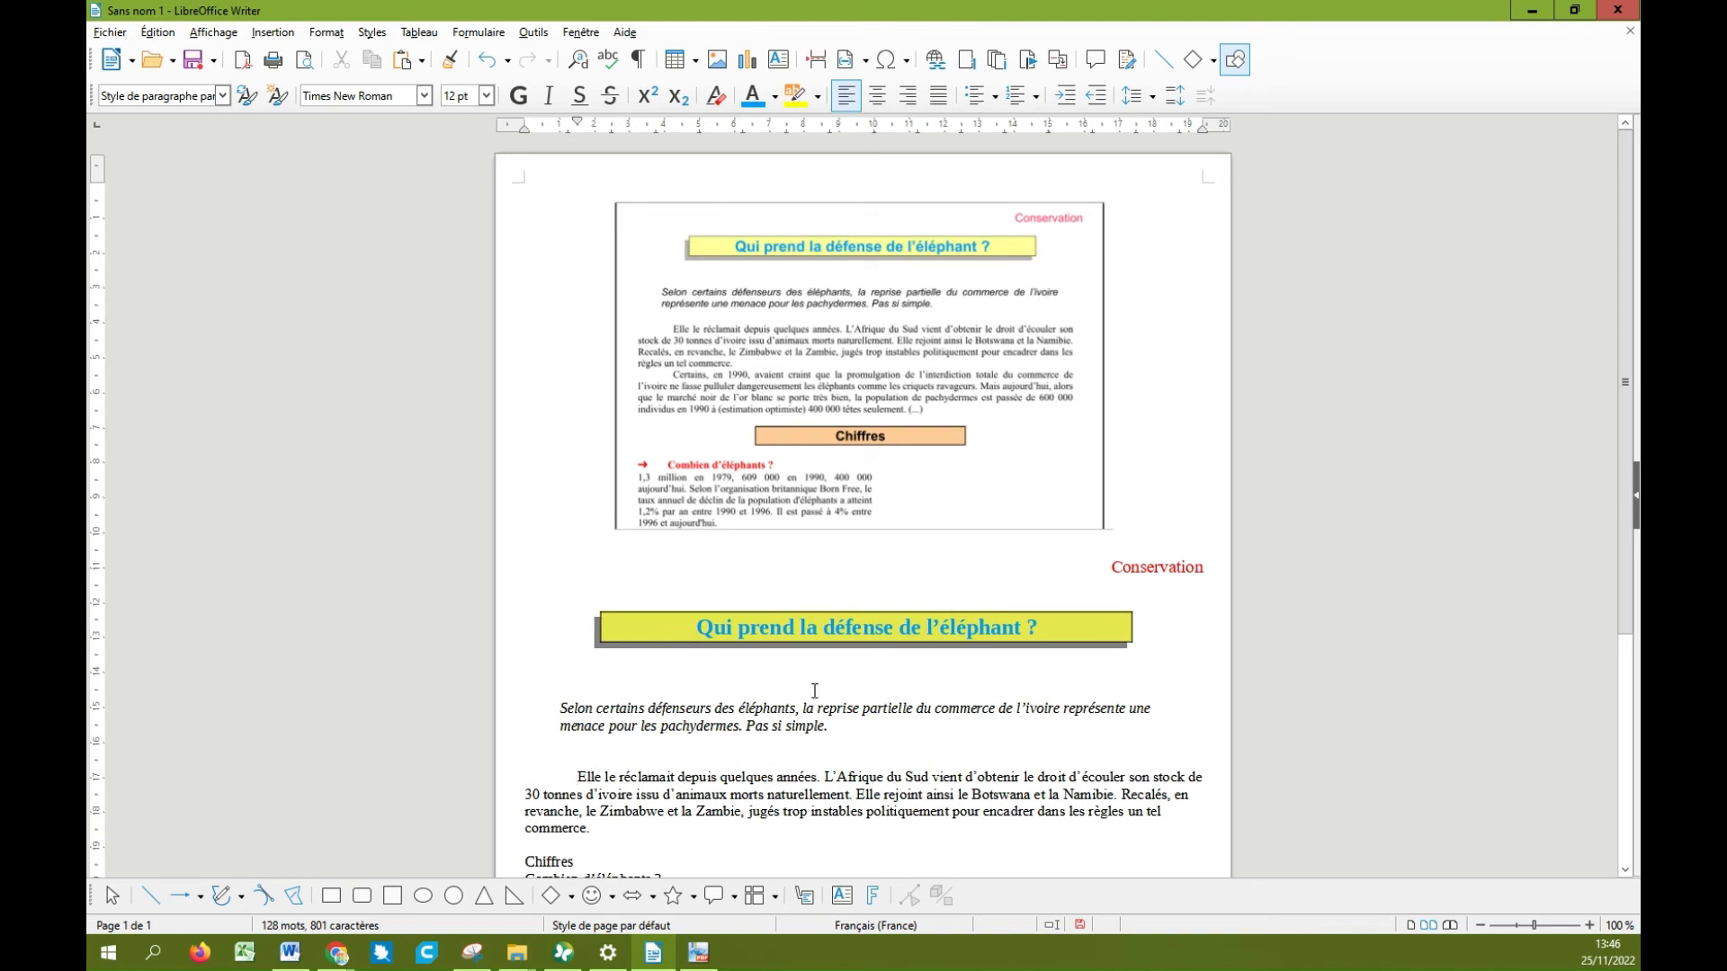
scroll(813, 694, "down", 3)
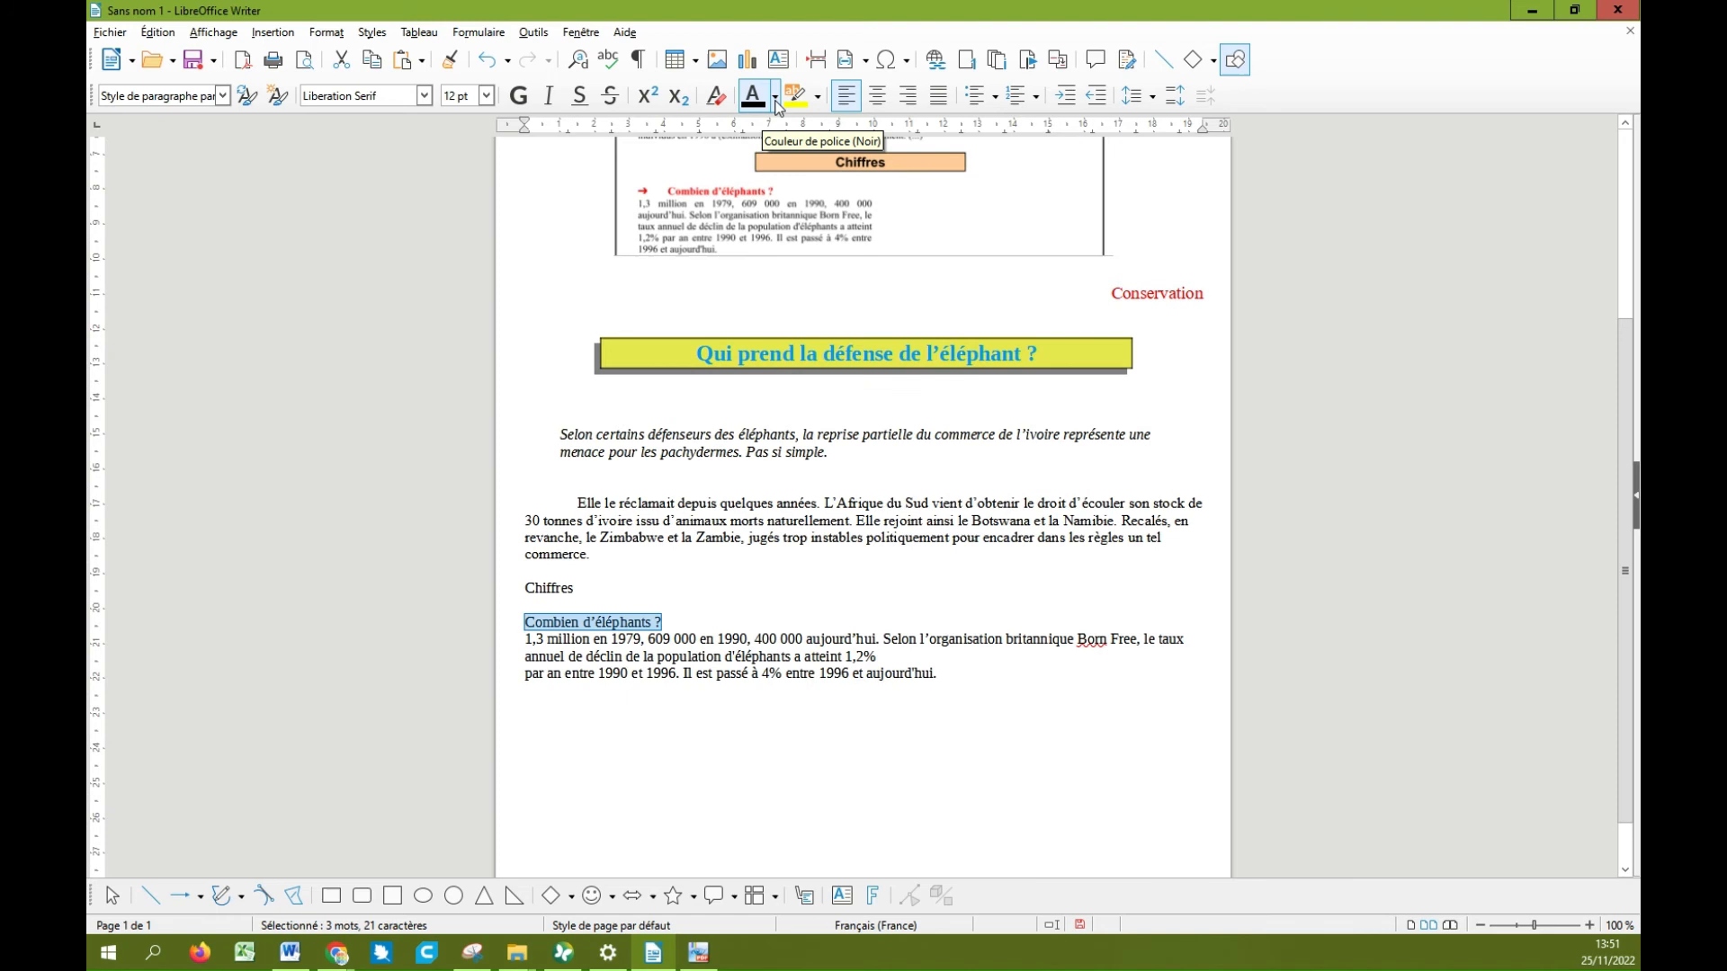
left_click(776, 99)
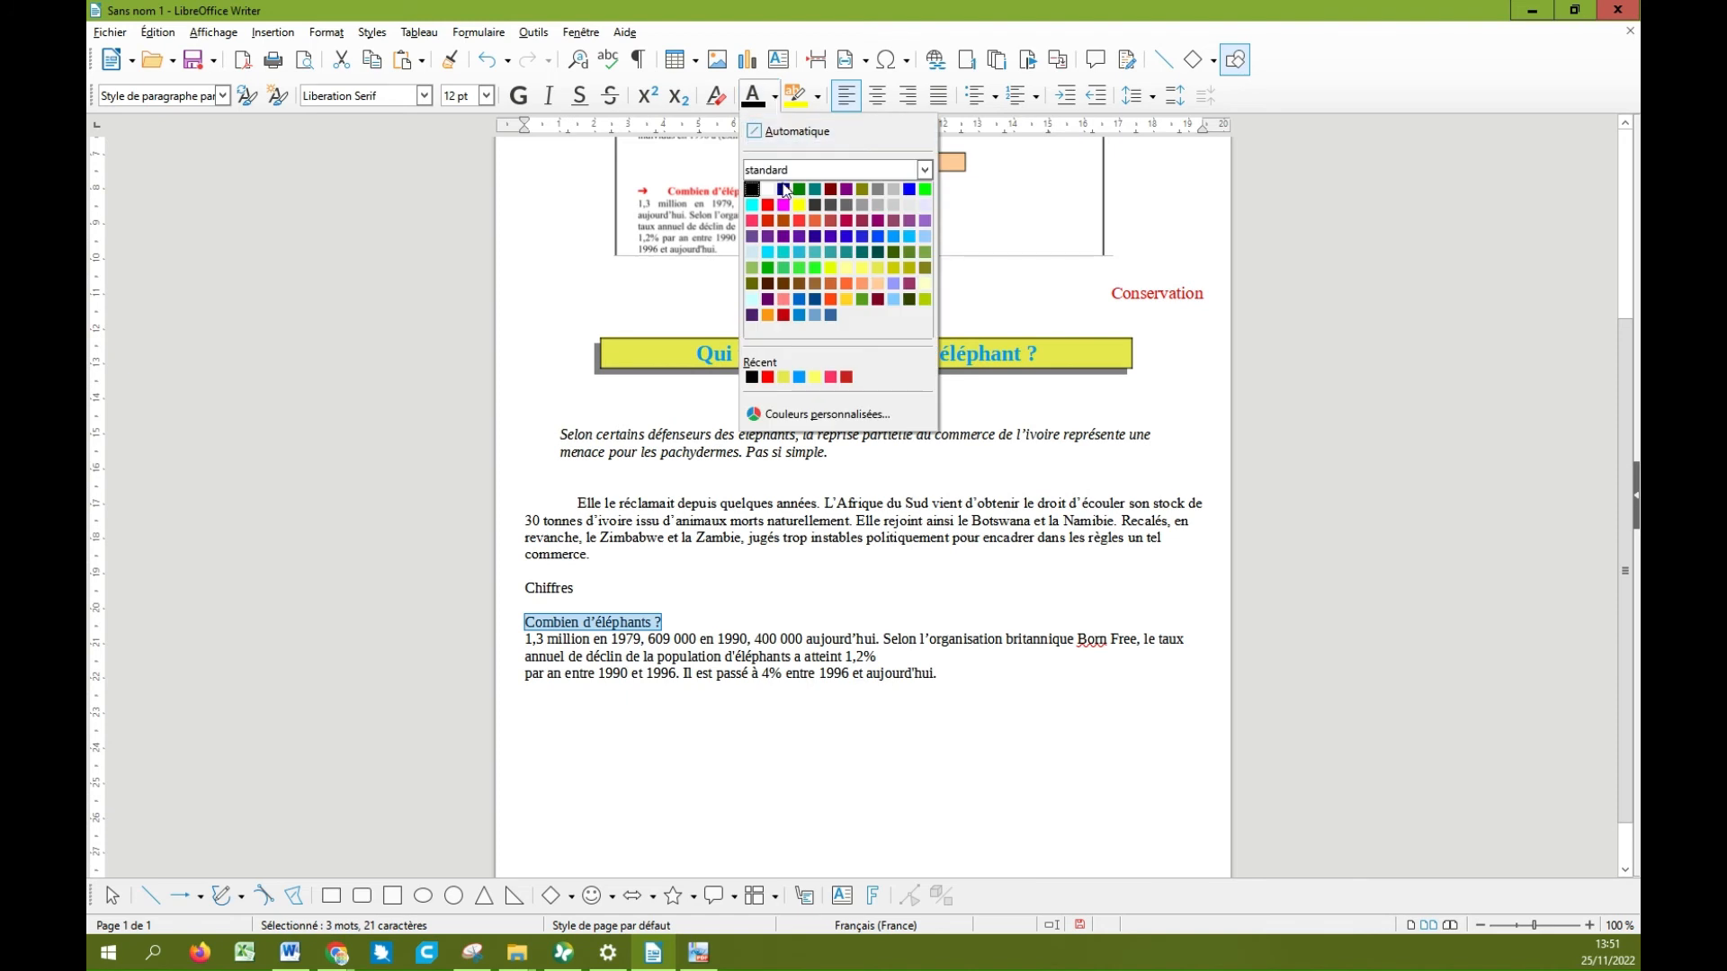
left_click(764, 281)
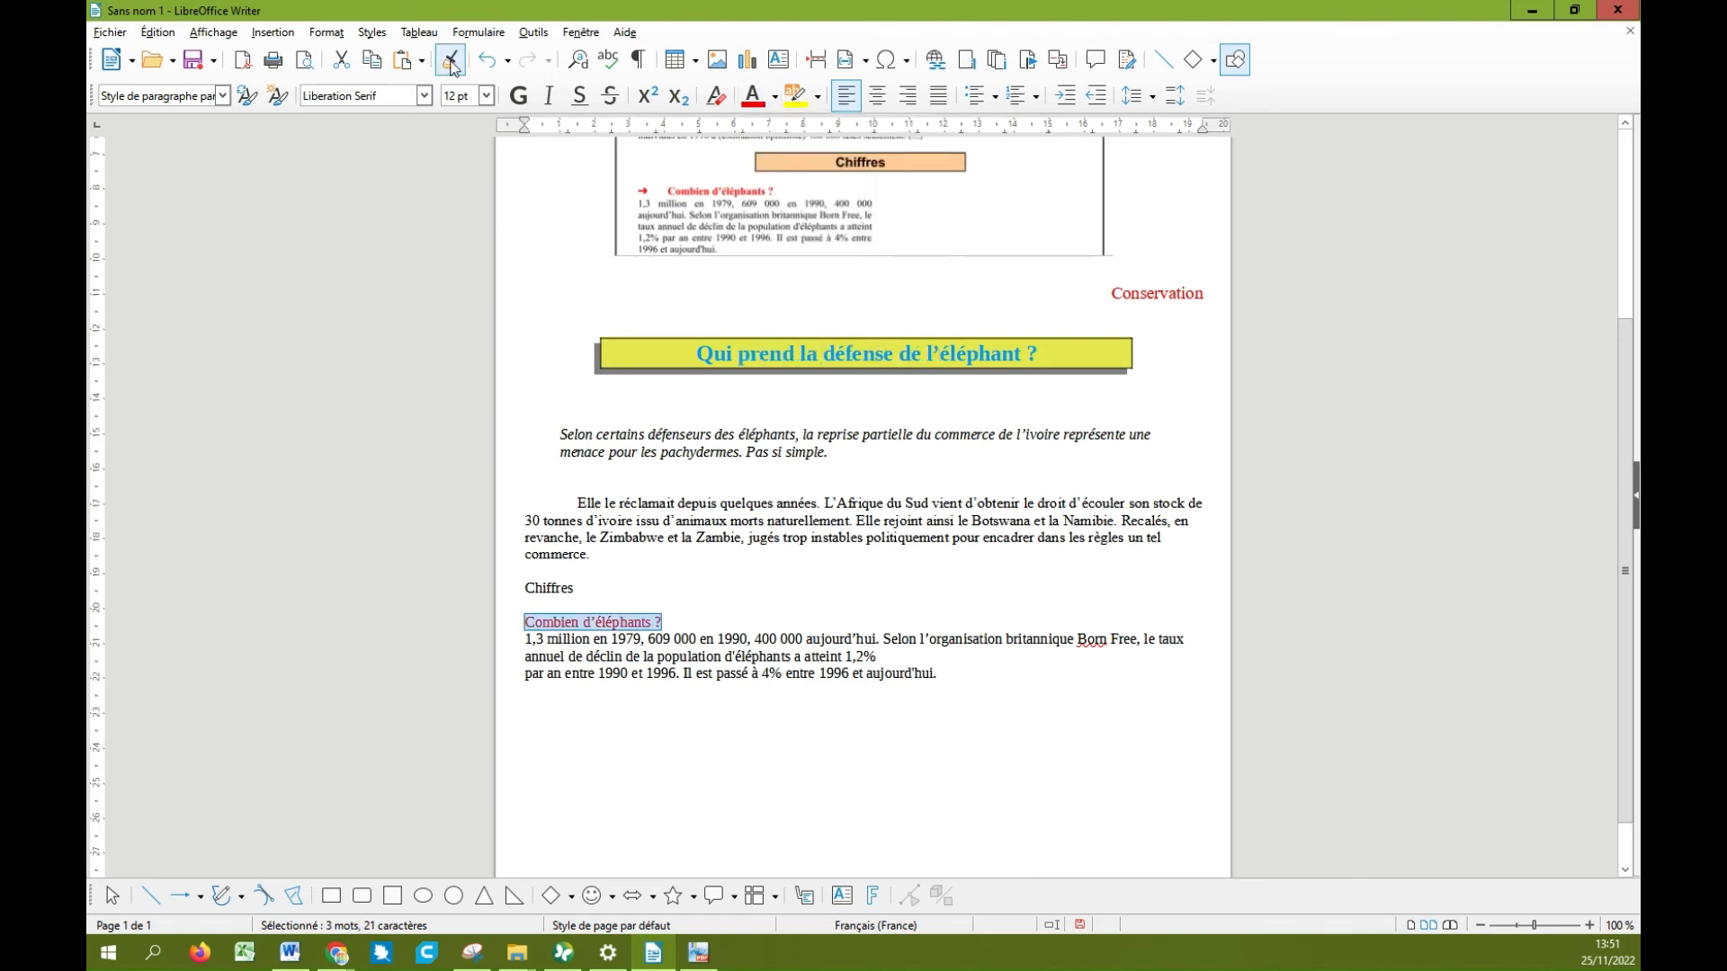
Step: Add a right-arrow bullet to the subheading "Combien d'éléphants ?"
left_click(324, 36)
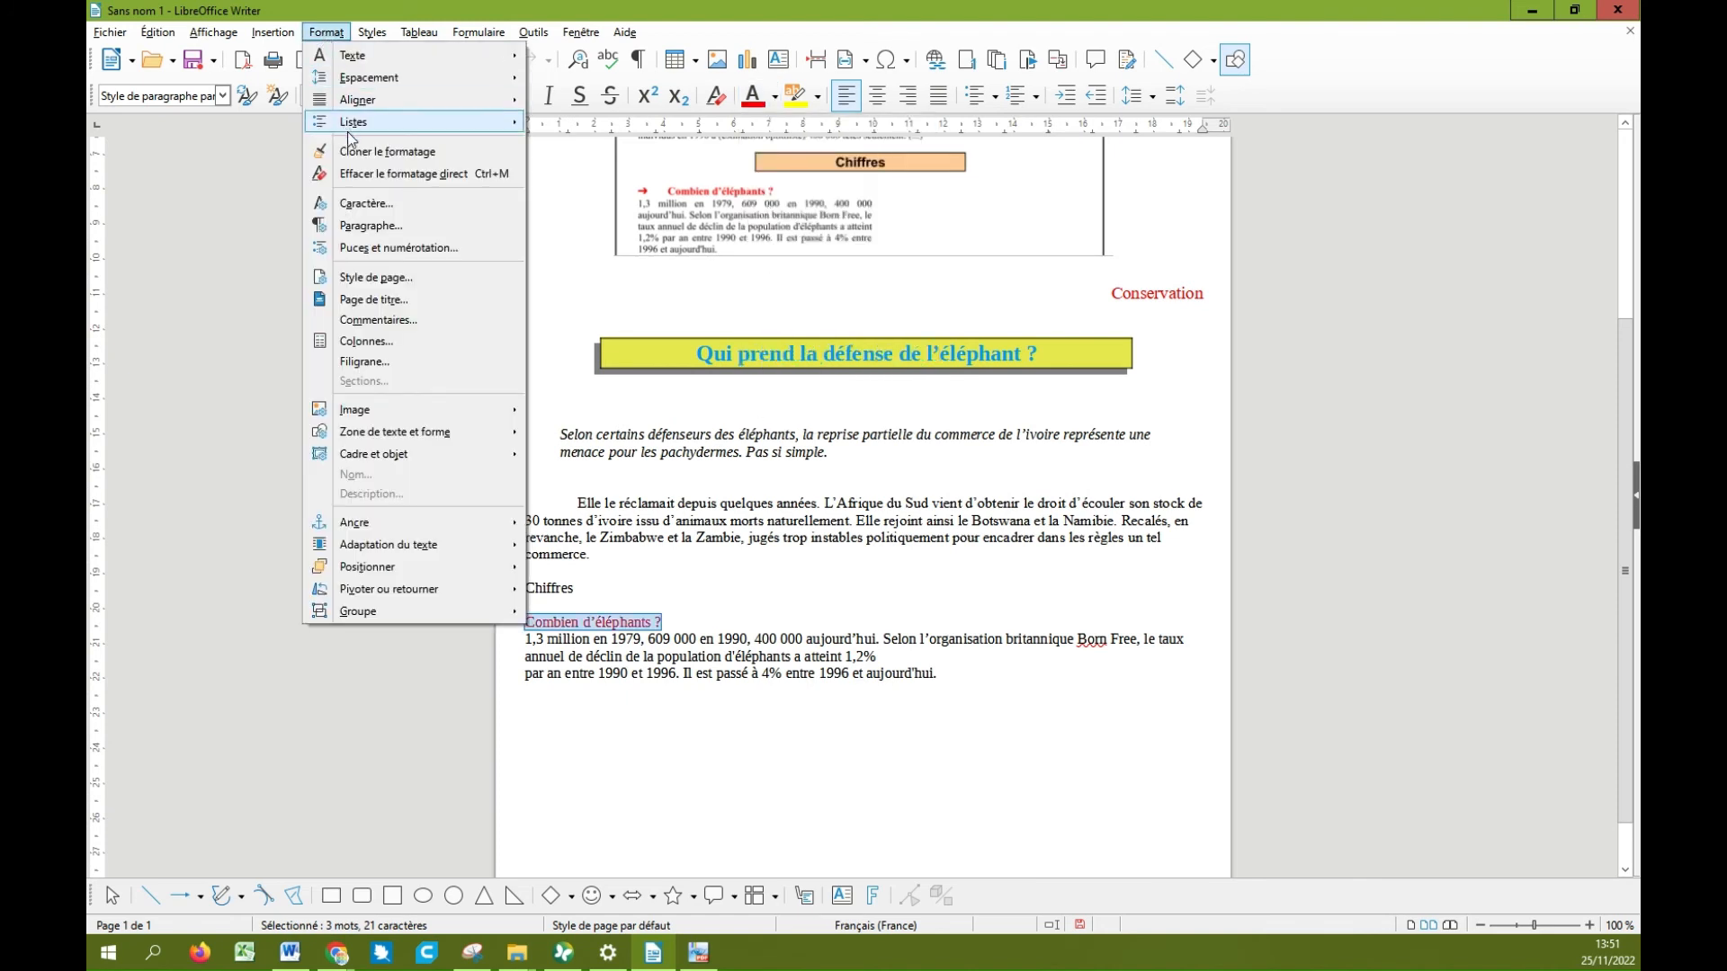
left_click(376, 248)
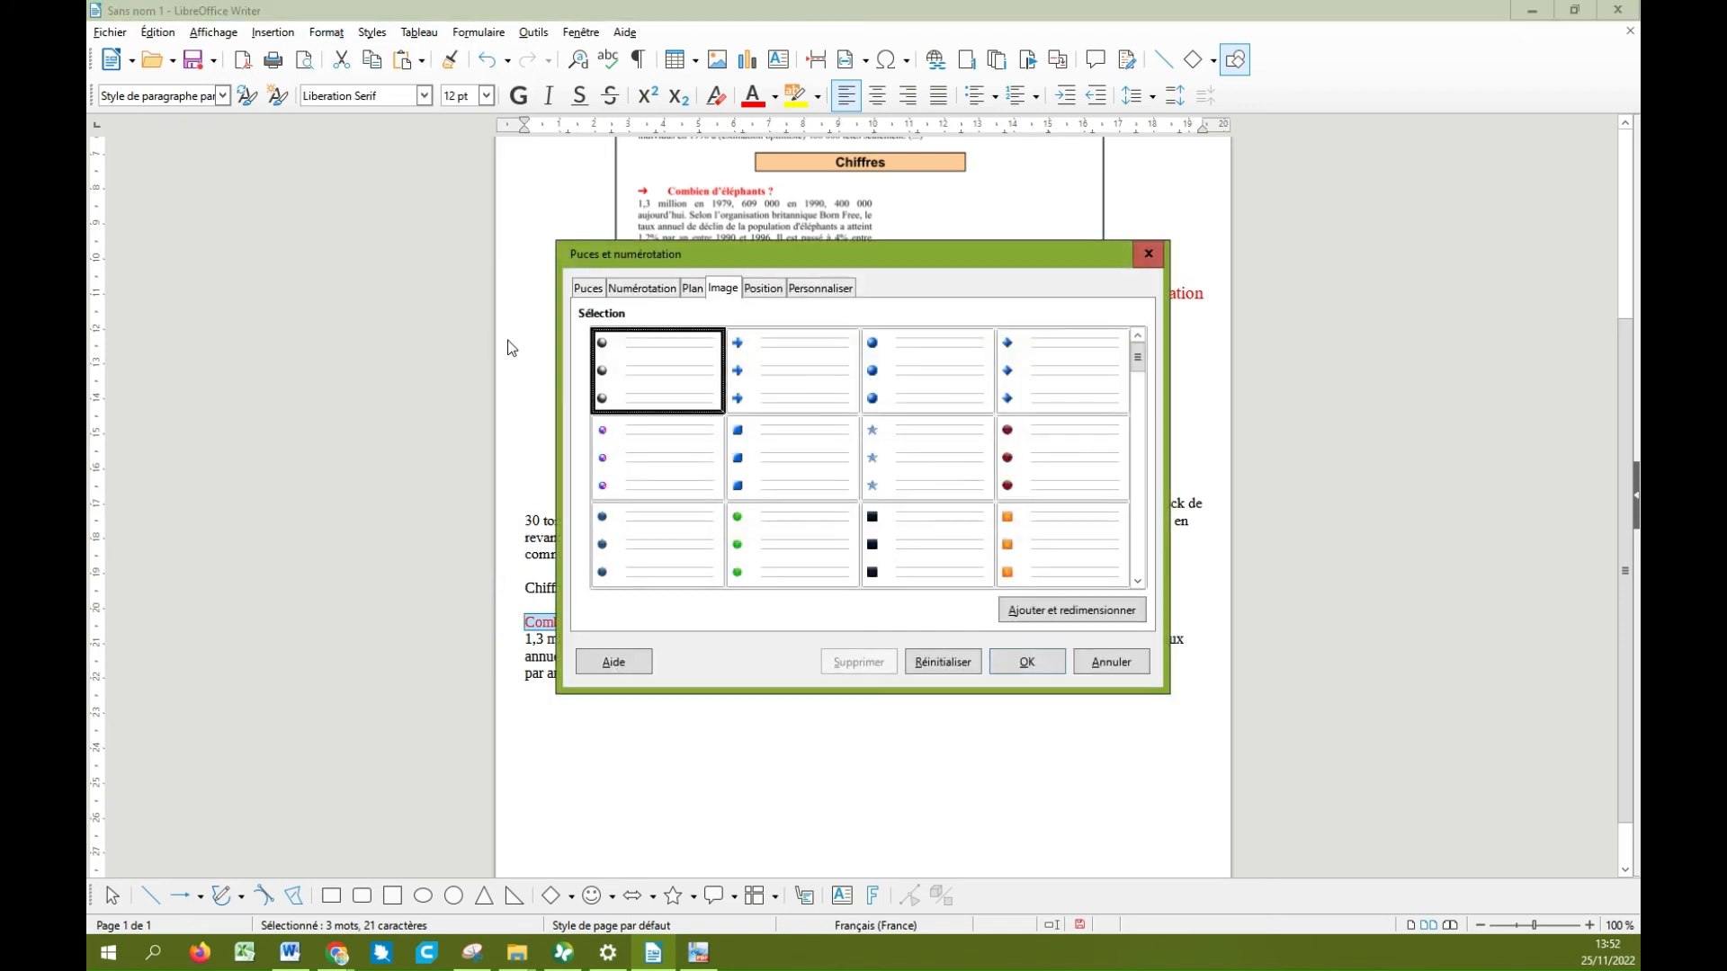
left_click(586, 289)
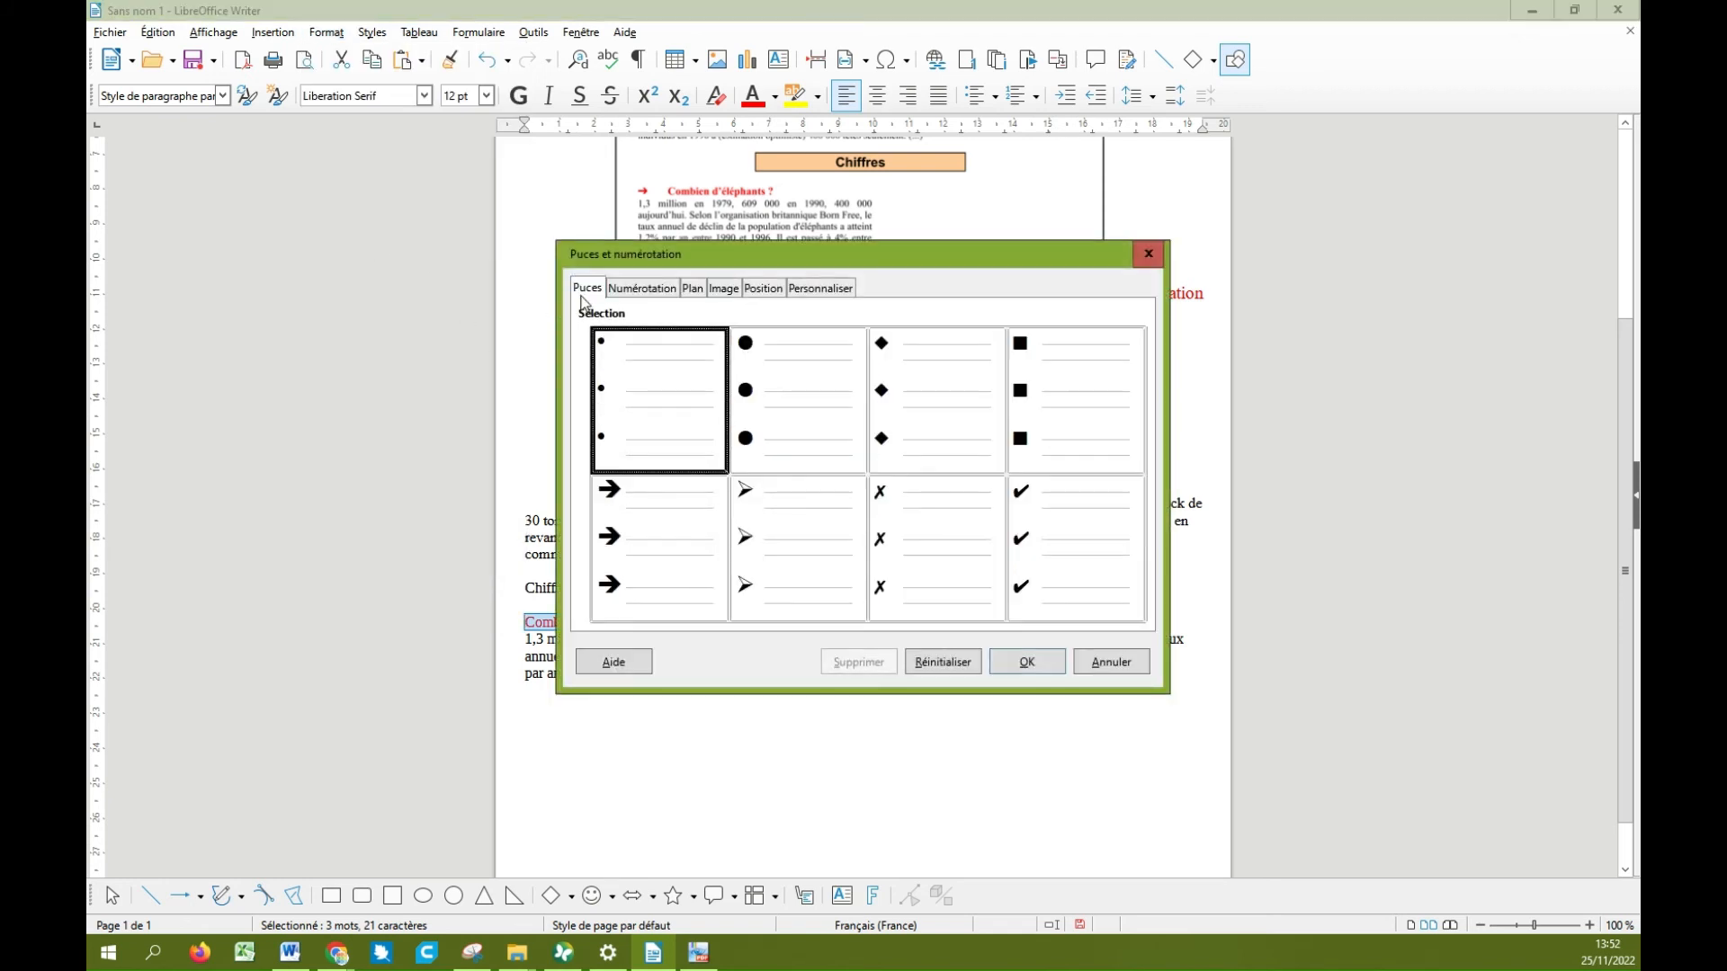
left_click(634, 529)
left_click(1023, 663)
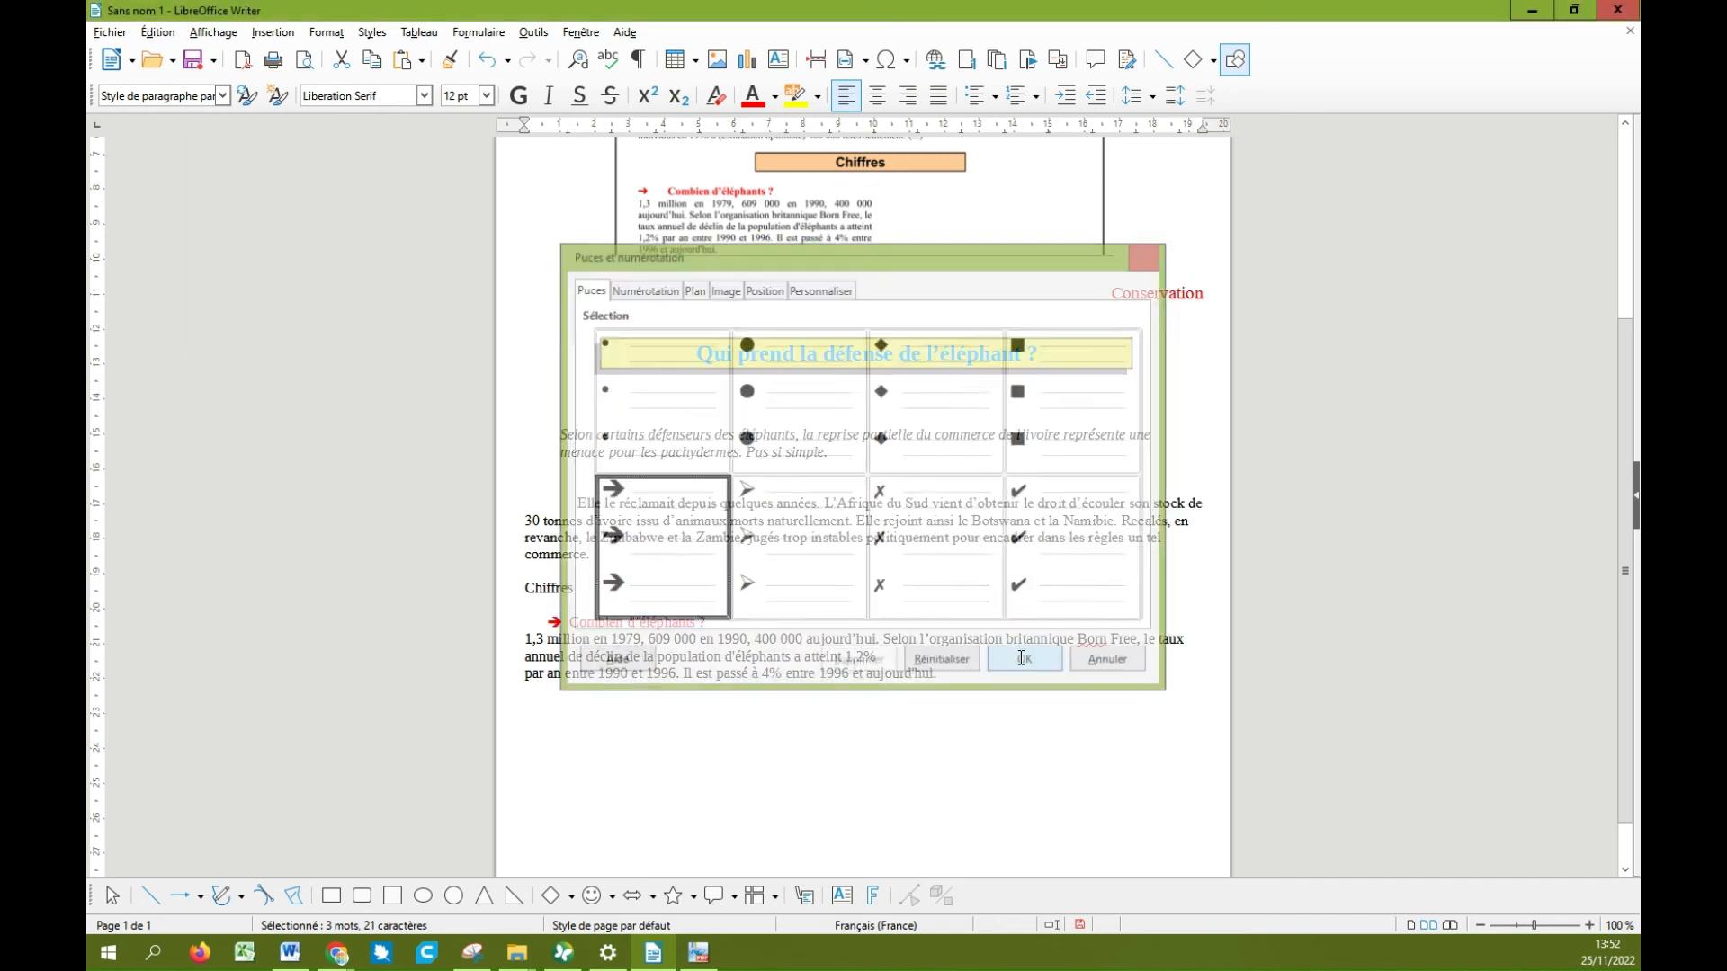
Step: Set the spacing below the bulleted subheading "Combien d'éléphants ?" to 0,50 cm
left_click(326, 33)
left_click(388, 239)
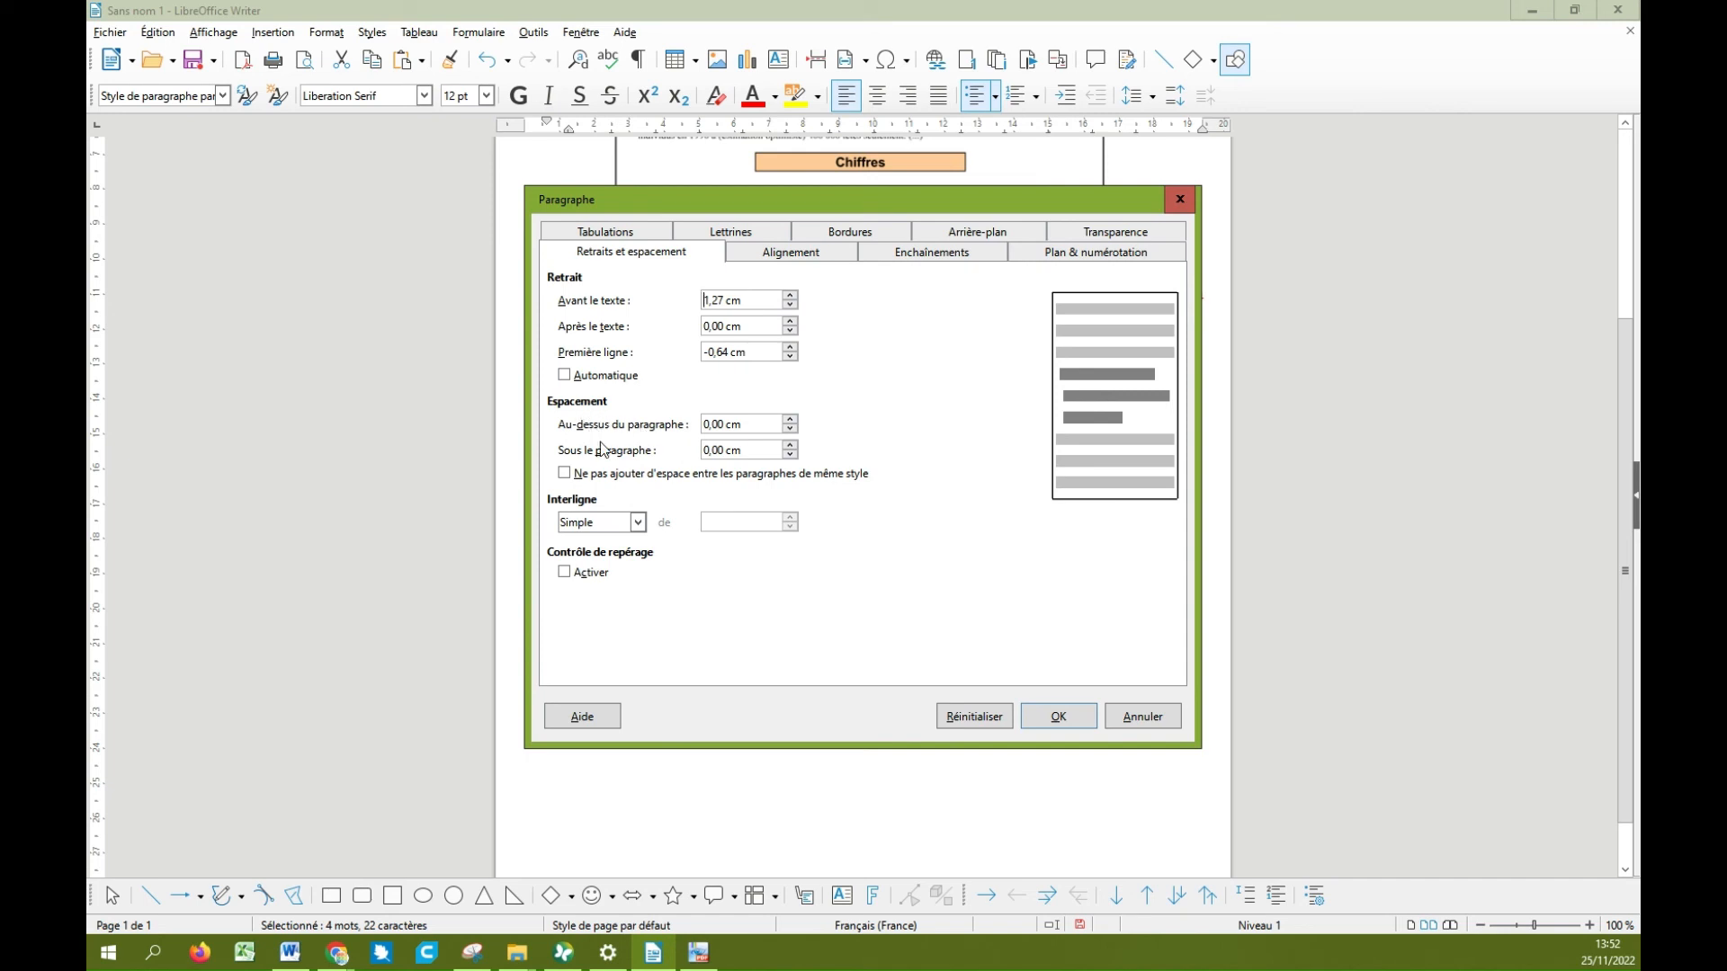
left_click(791, 446)
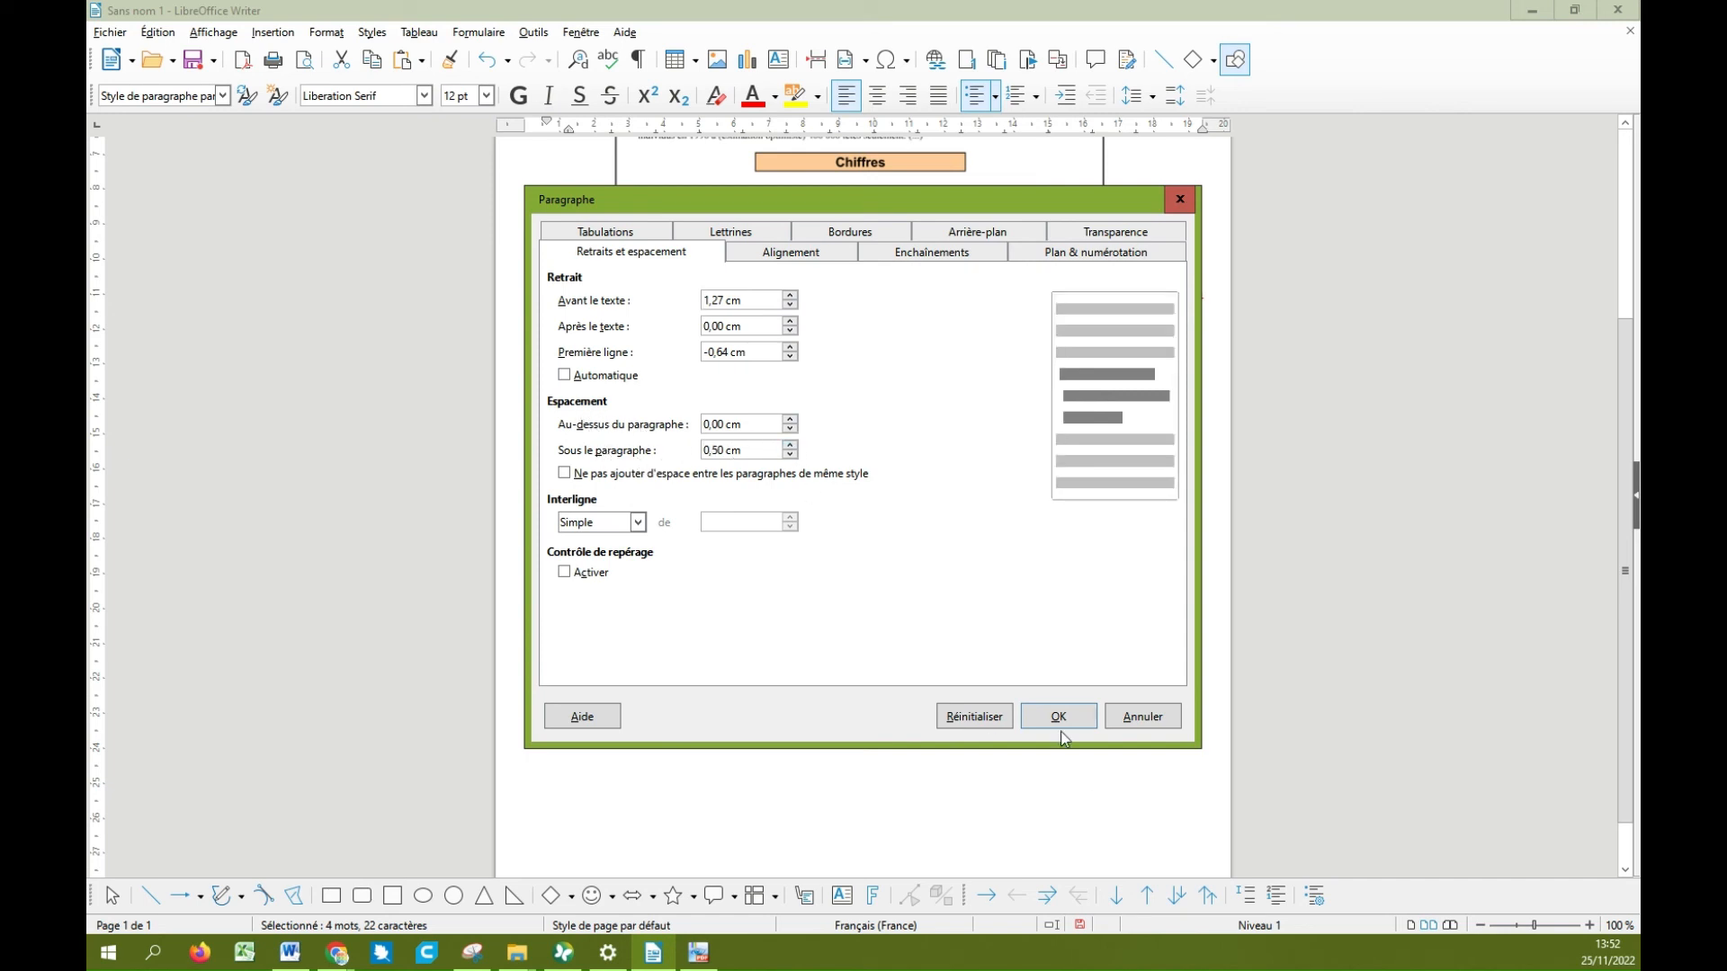
left_click(1058, 716)
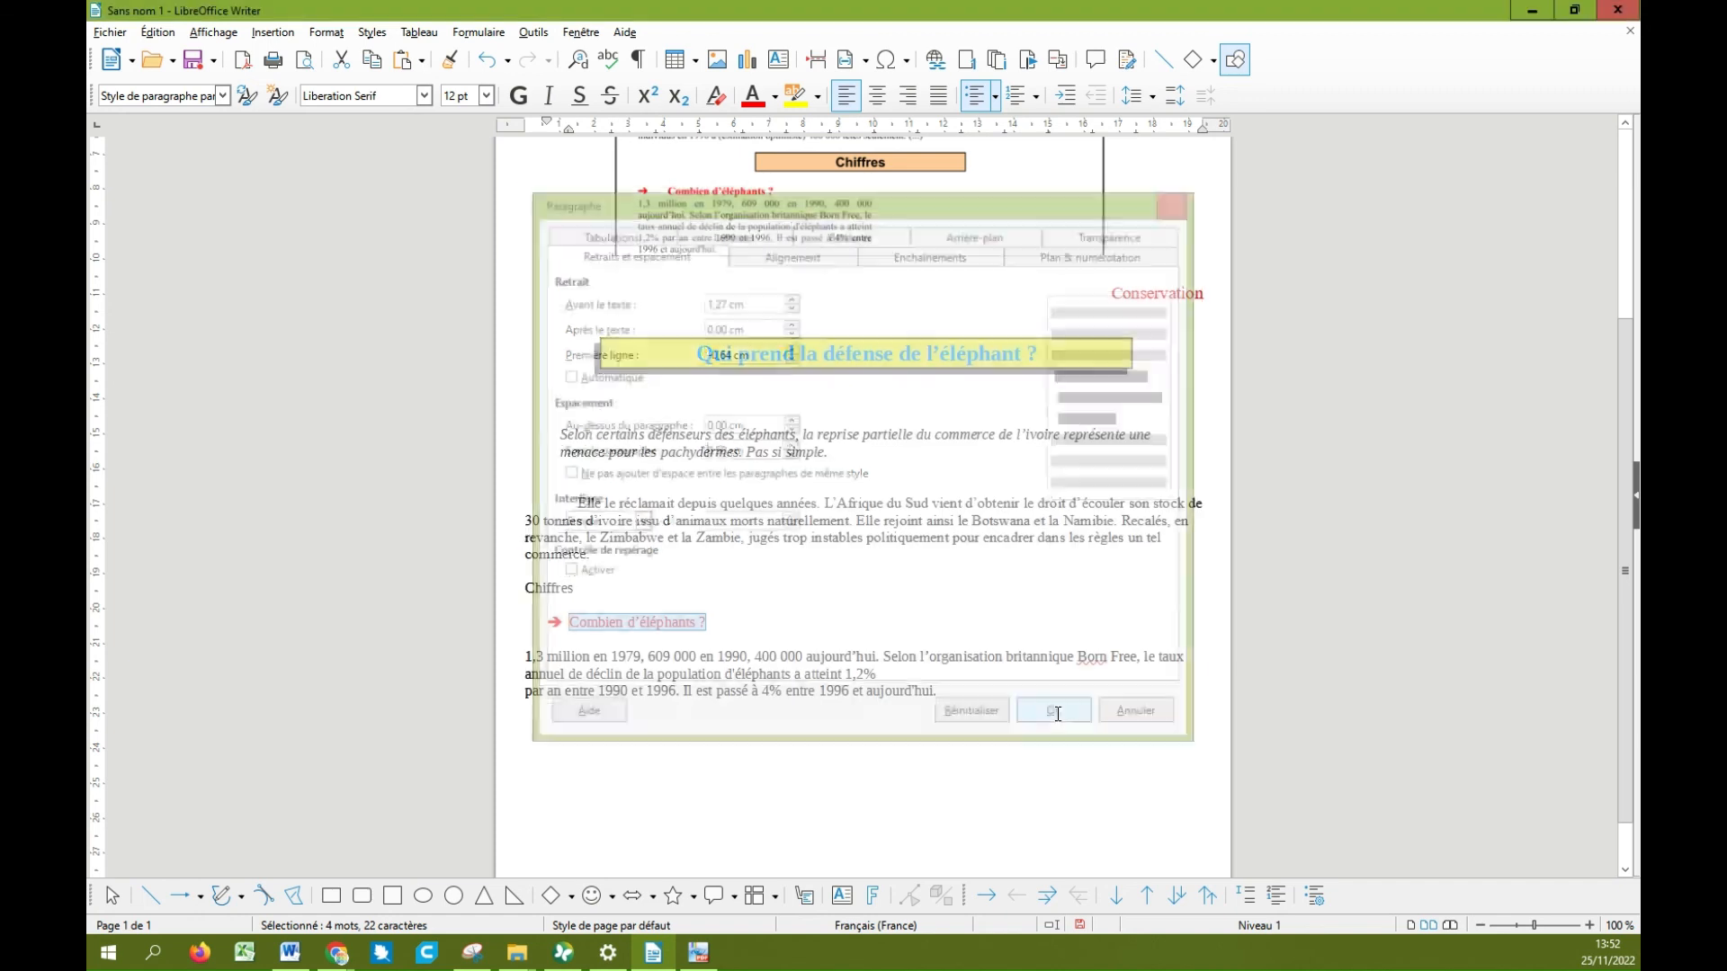
left_click(890, 717)
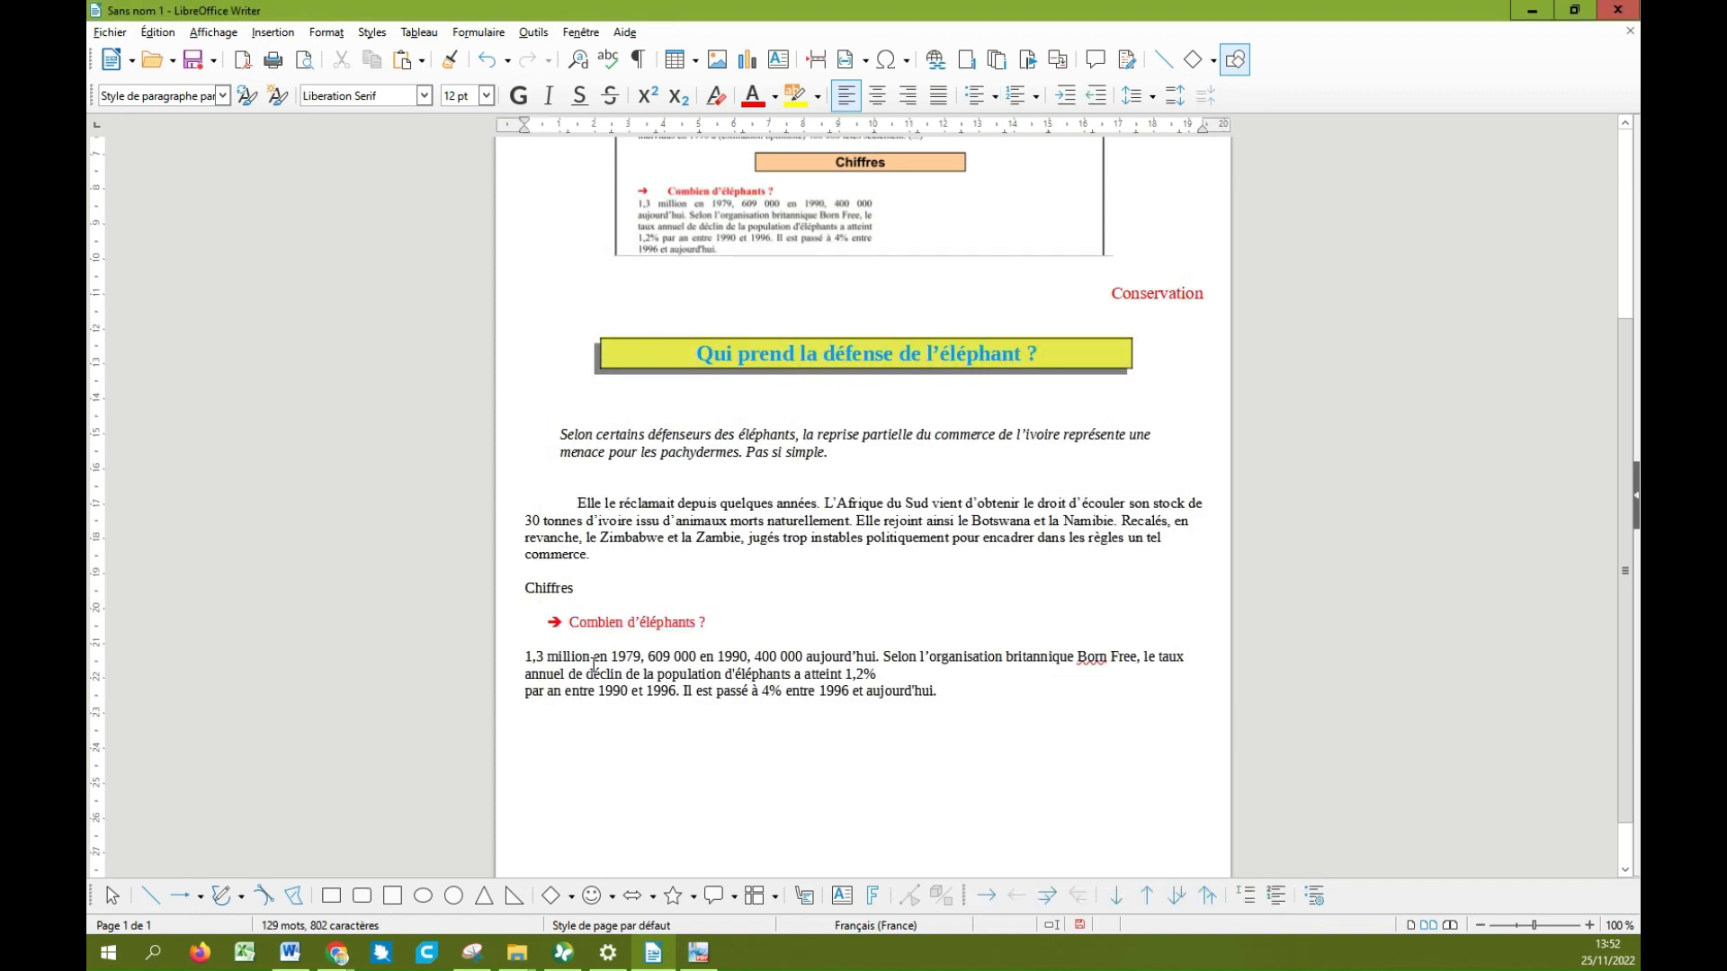
left_click(592, 644)
left_click_drag(520, 645, 754, 719)
left_click(771, 772)
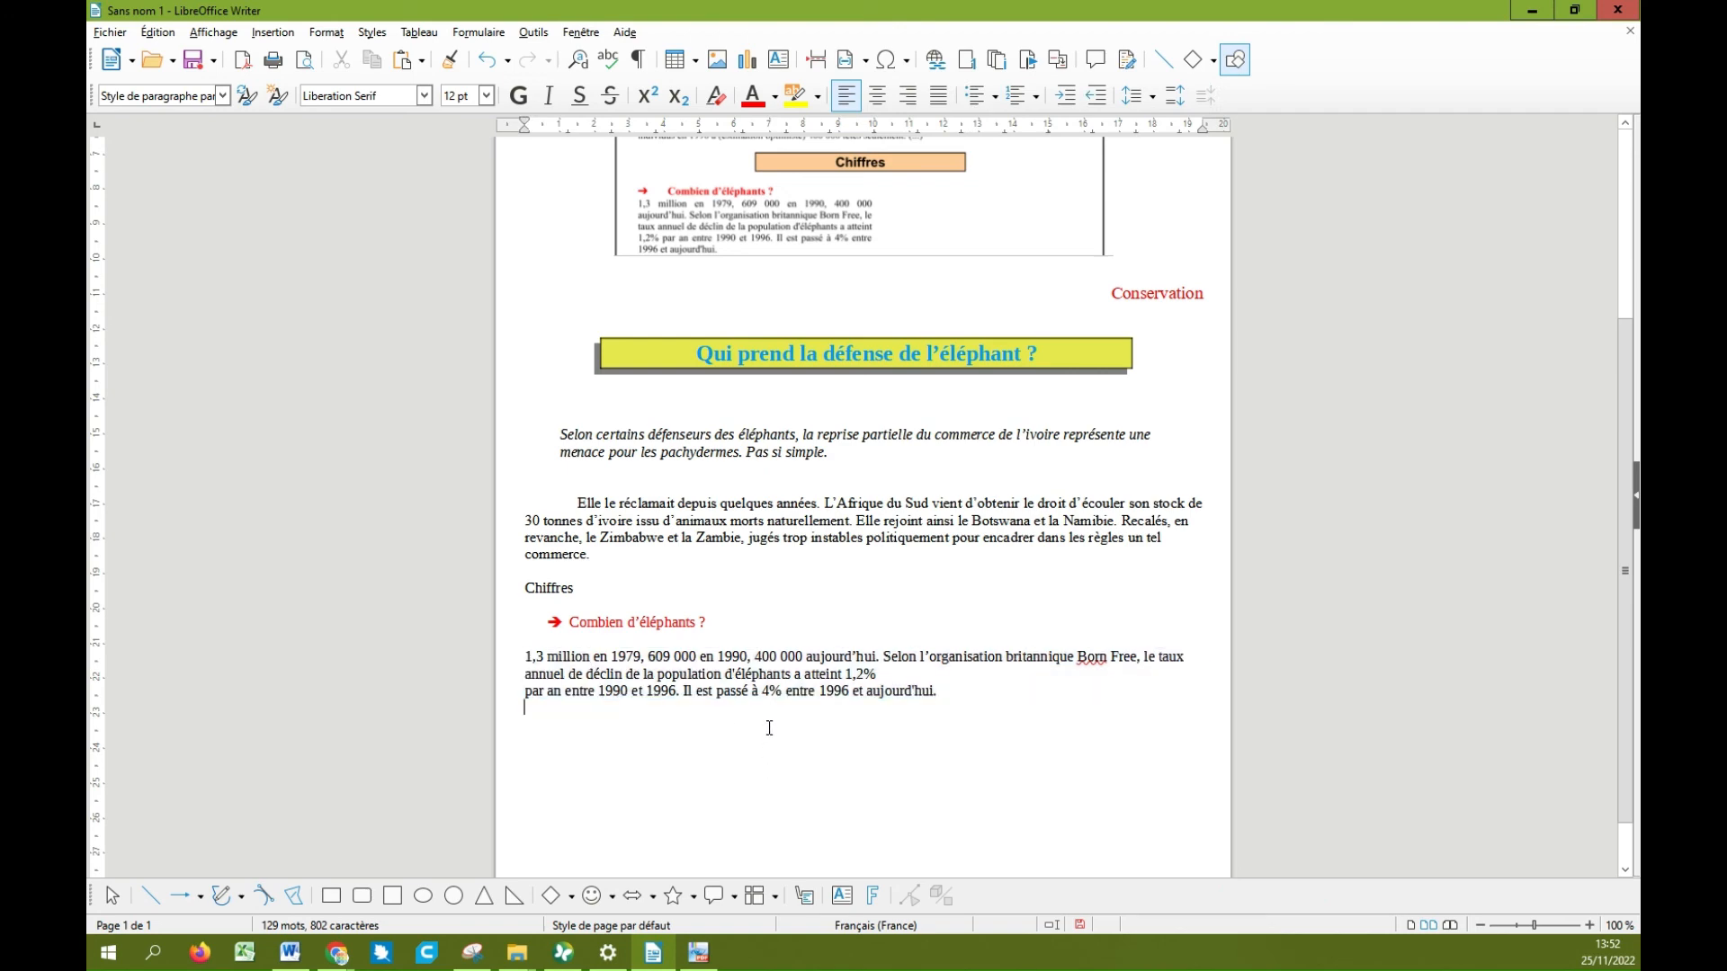
scroll(770, 727, "up", 5)
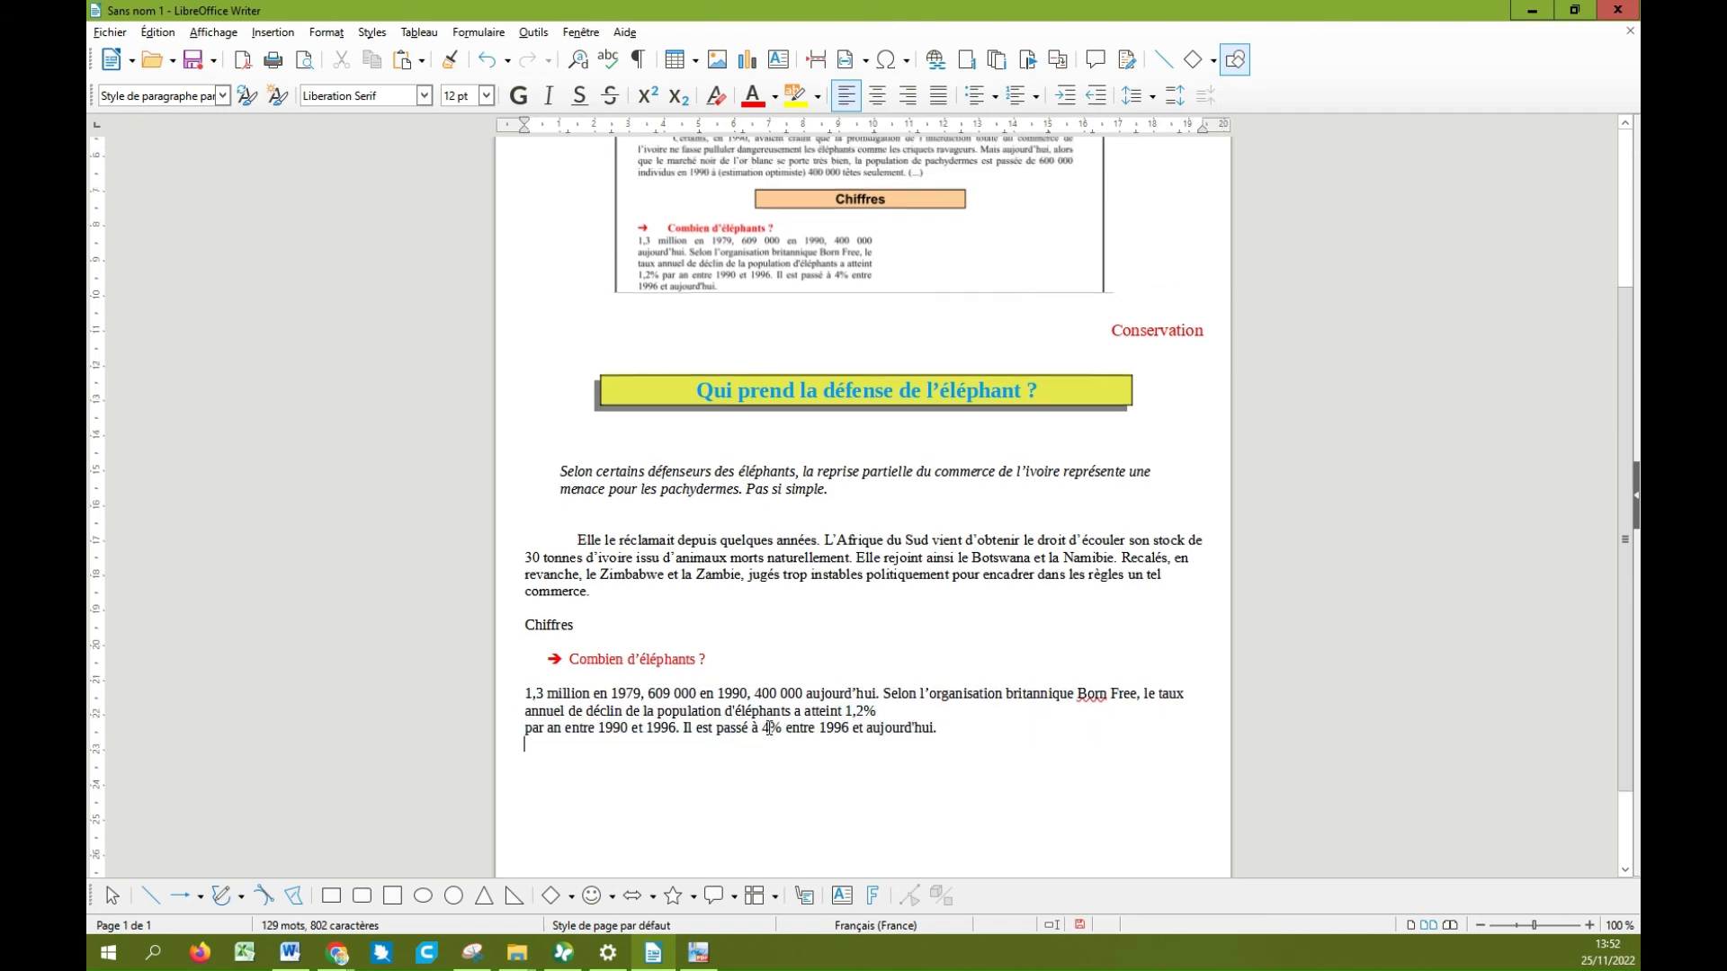